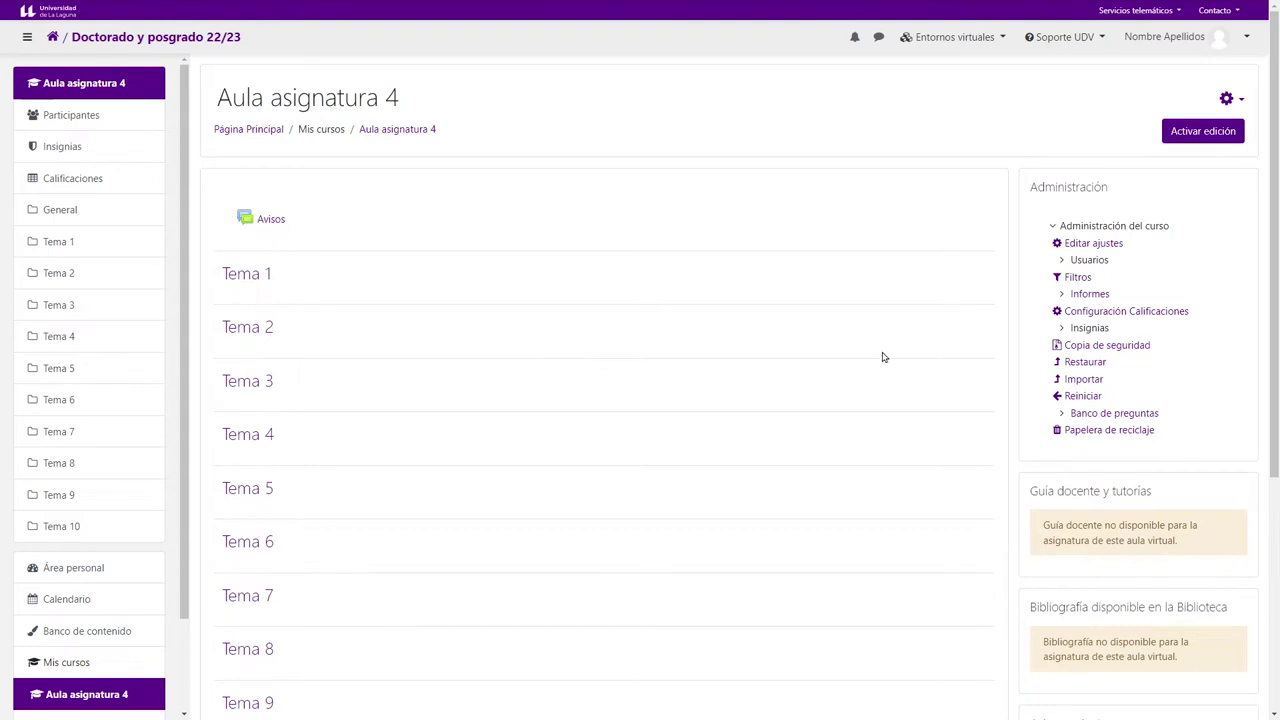
Step: Turn on course editing and add a Tarea activity to Tema 1
{"action": "left_click", "coordinate": [1189, 133]}
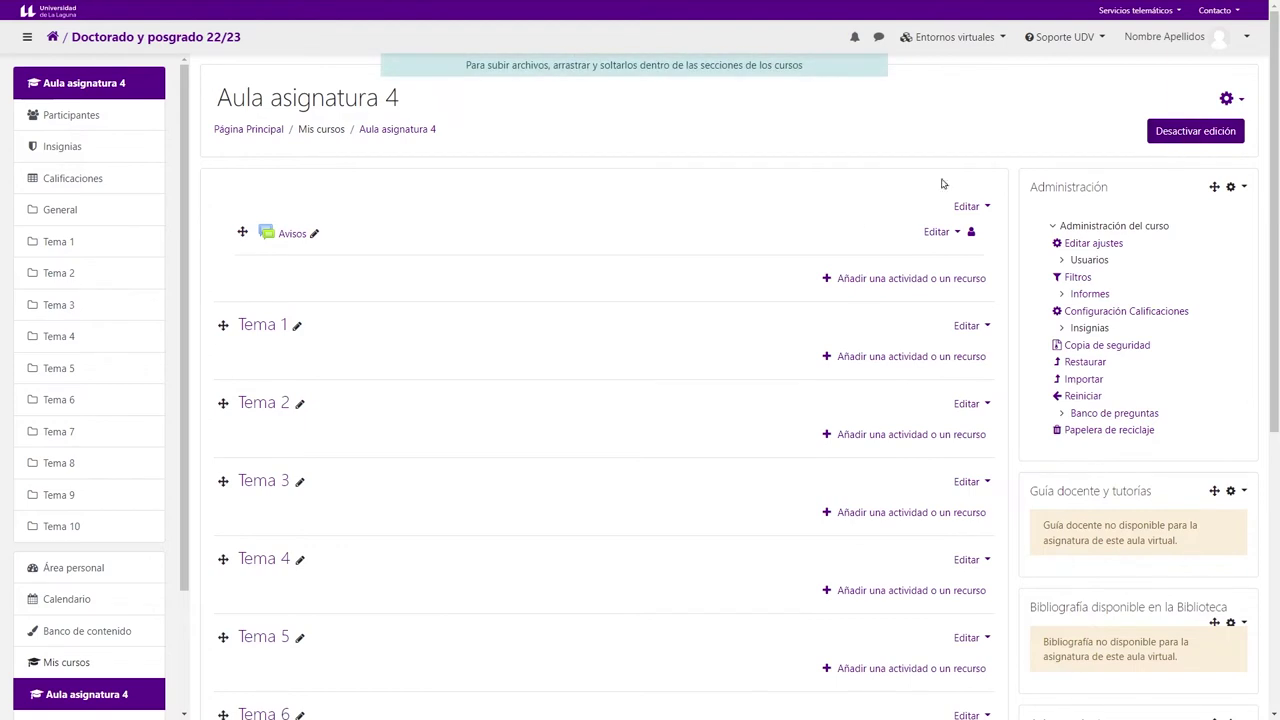
{"action": "left_click", "coordinate": [884, 364]}
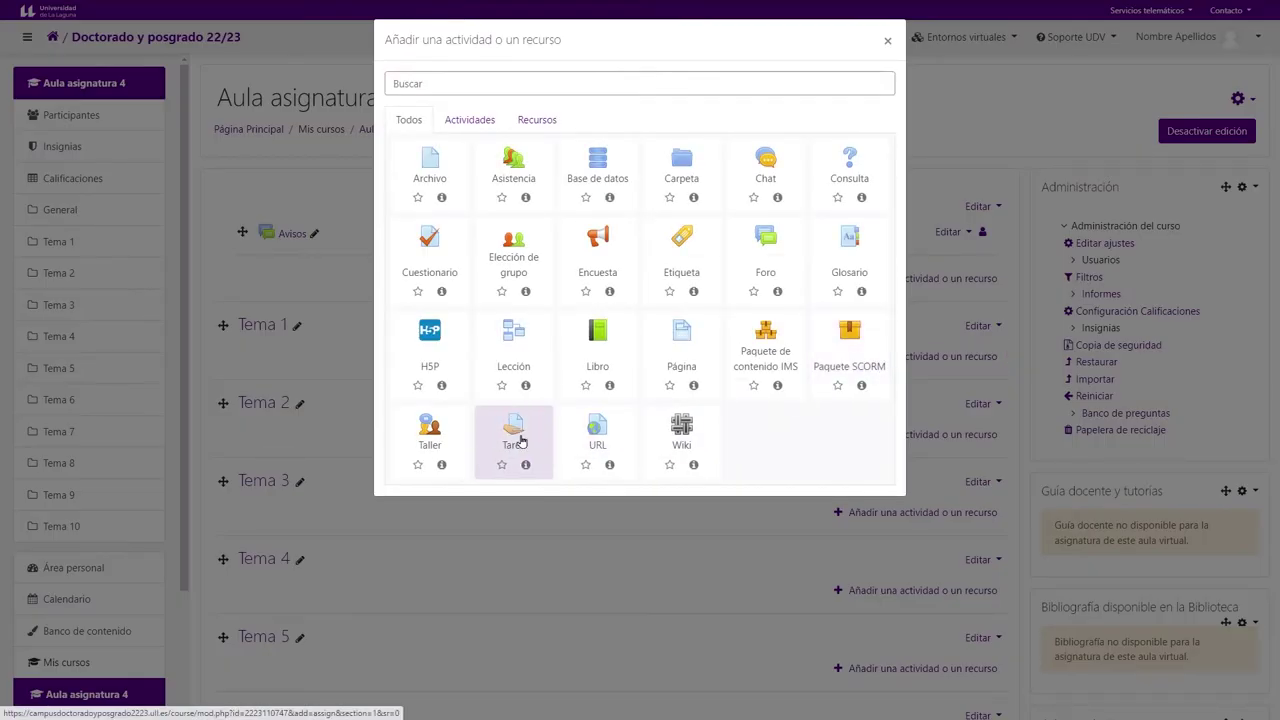
{"action": "left_click", "coordinate": [514, 437]}
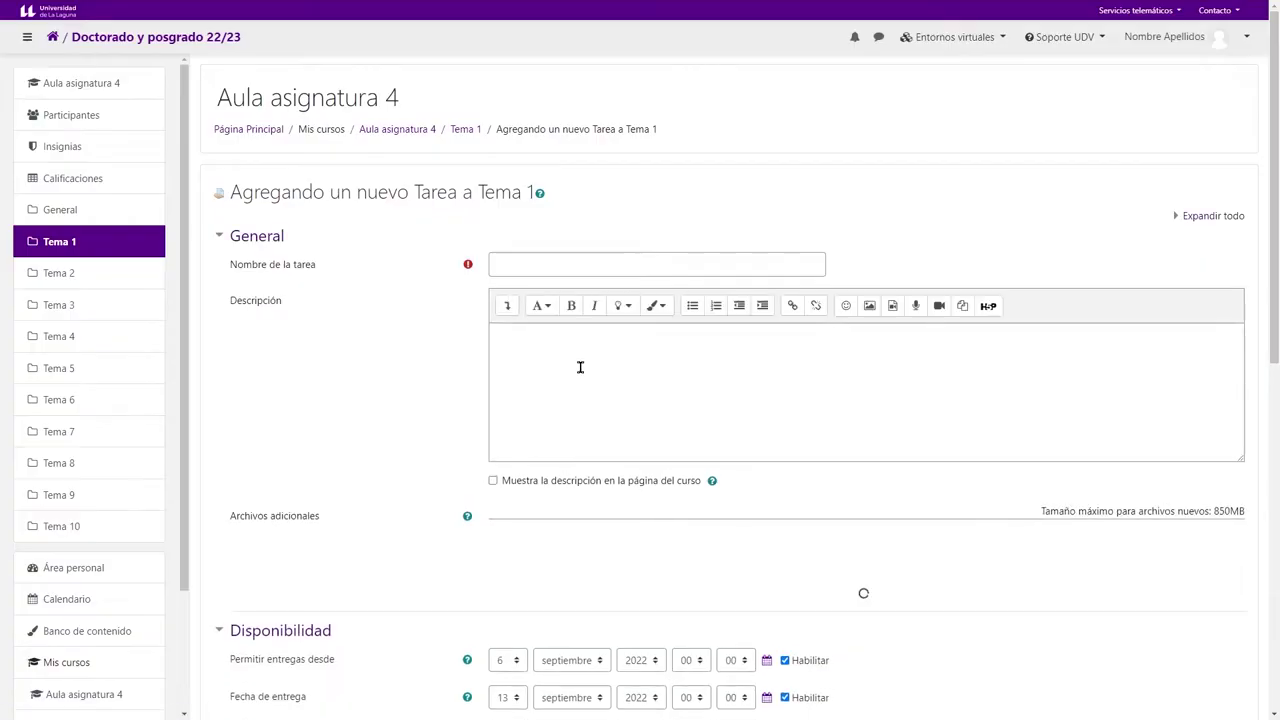
Step: Expand all sections of the new assignment's settings and name the assignment "Trabajar 1"
{"action": "left_click", "coordinate": [1213, 216]}
{"action": "scroll", "coordinate": [1275, 193], "scroll_direction": "down", "scroll_amount": 1}
{"action": "left_click_drag", "start_coordinate": [1275, 193], "coordinate": [1275, 150]}
{"action": "left_click", "coordinate": [586, 194]}
{"action": "type", "text": "Trabajar 1"}
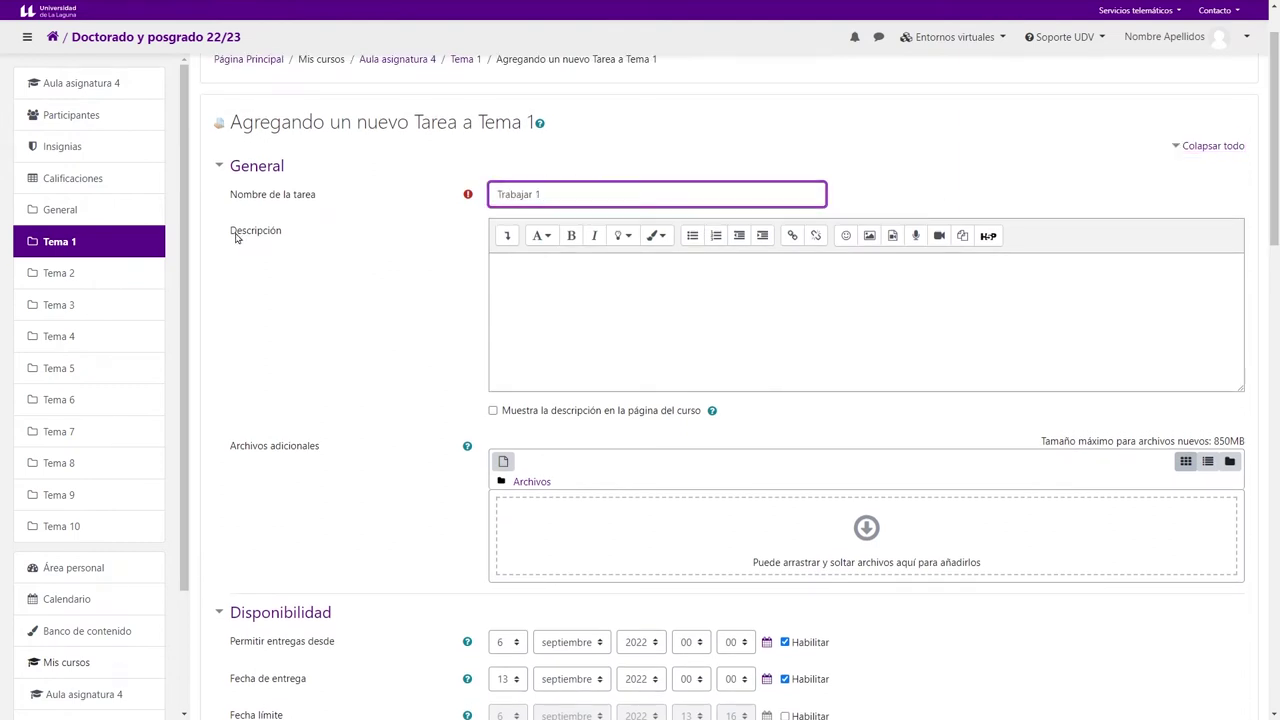
{"action": "left_click_drag", "start_coordinate": [237, 234], "coordinate": [271, 238]}
{"action": "left_click", "coordinate": [559, 281]}
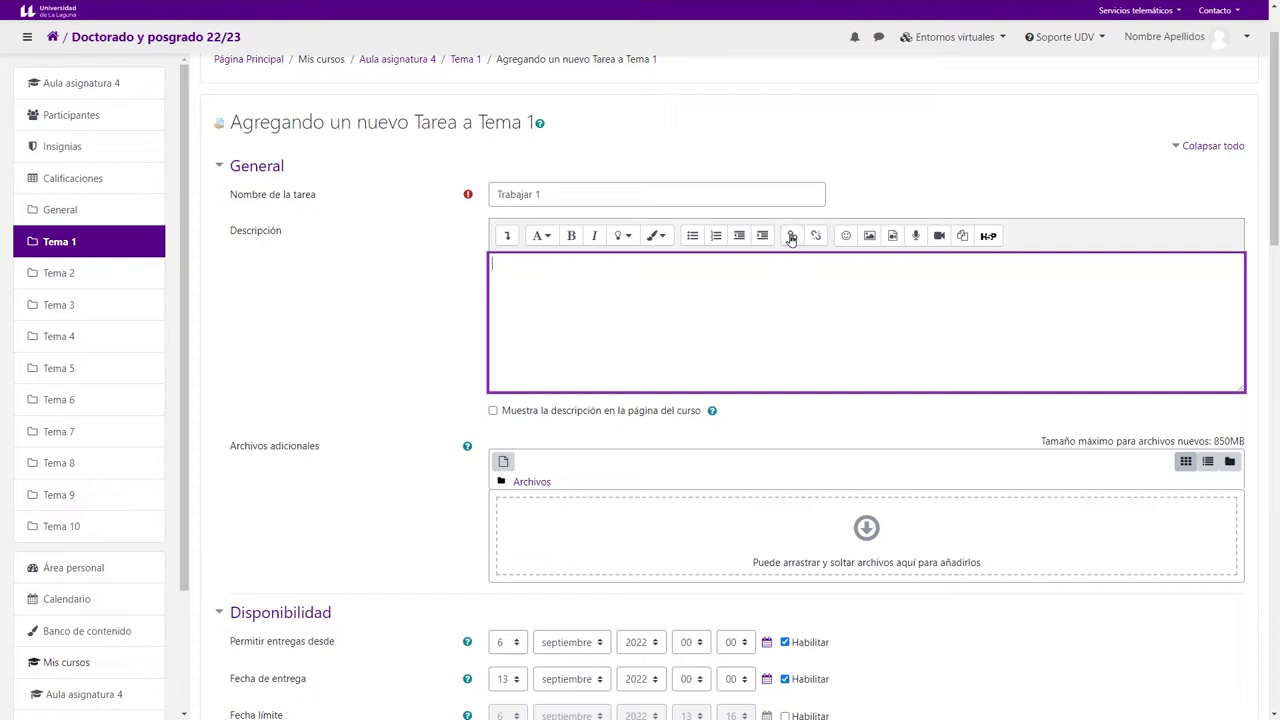
{"action": "left_click", "coordinate": [492, 411]}
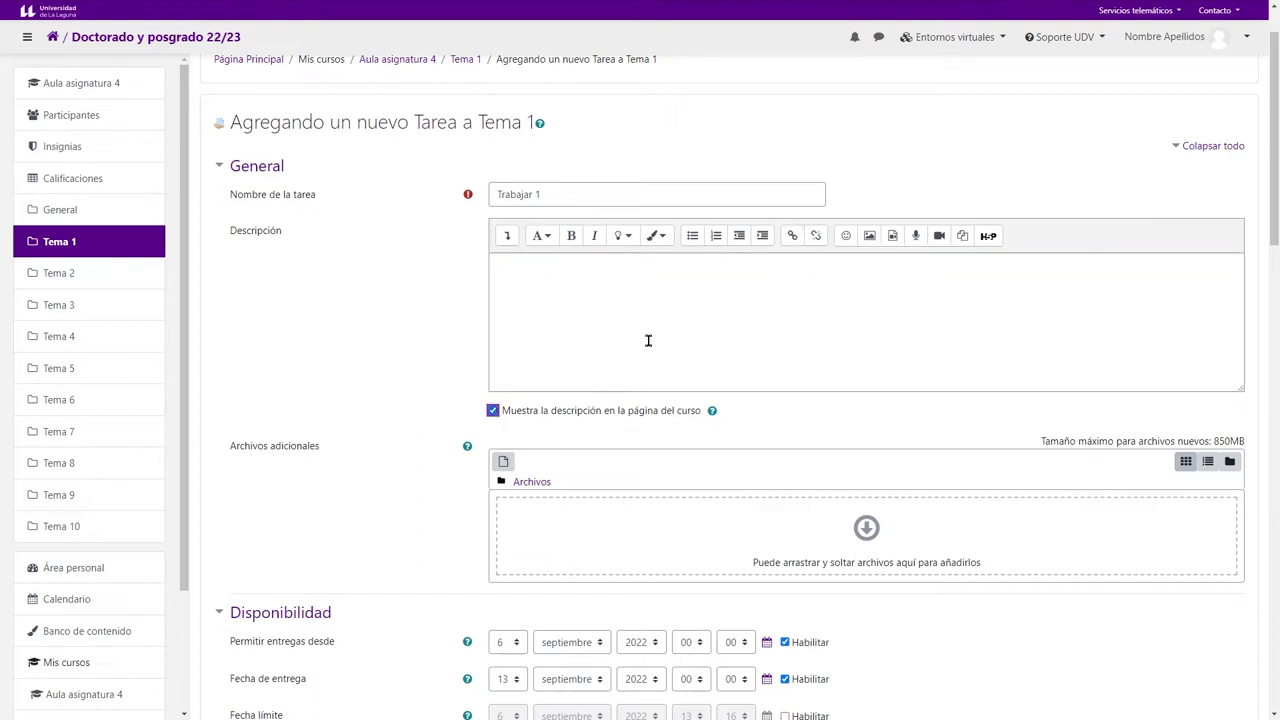
{"action": "left_click", "coordinate": [568, 281]}
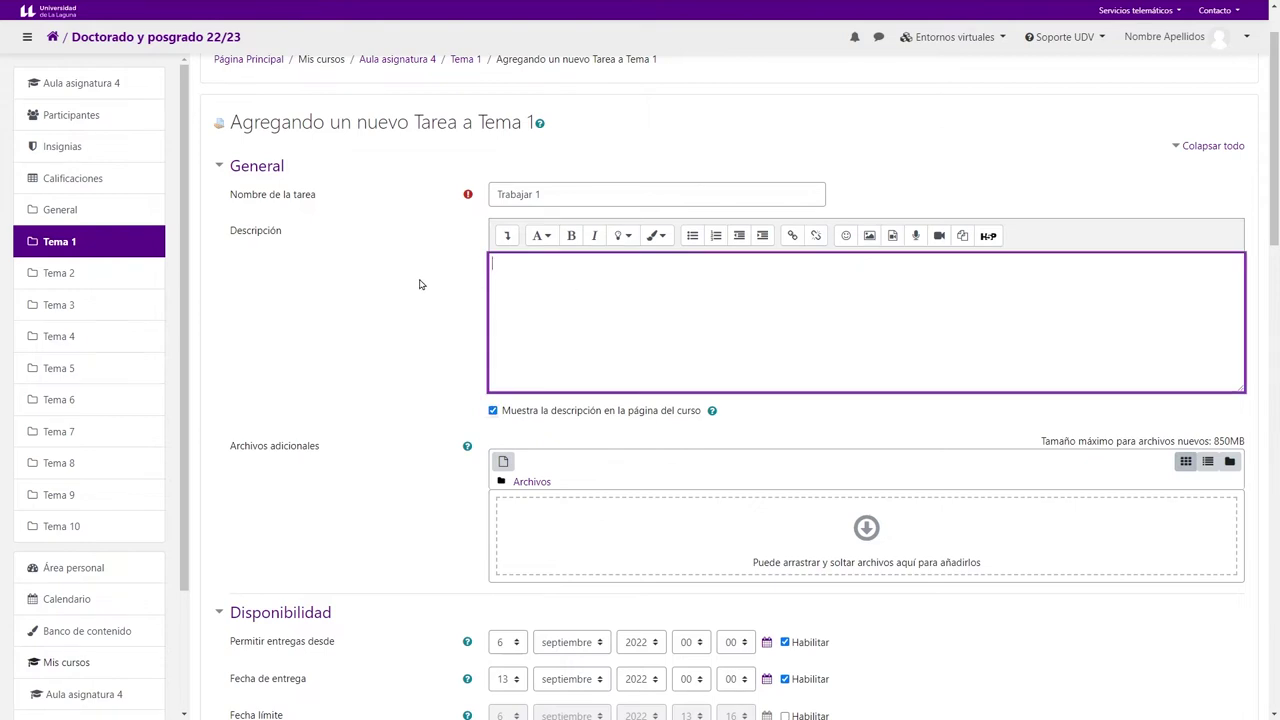
{"action": "left_click", "coordinate": [493, 411]}
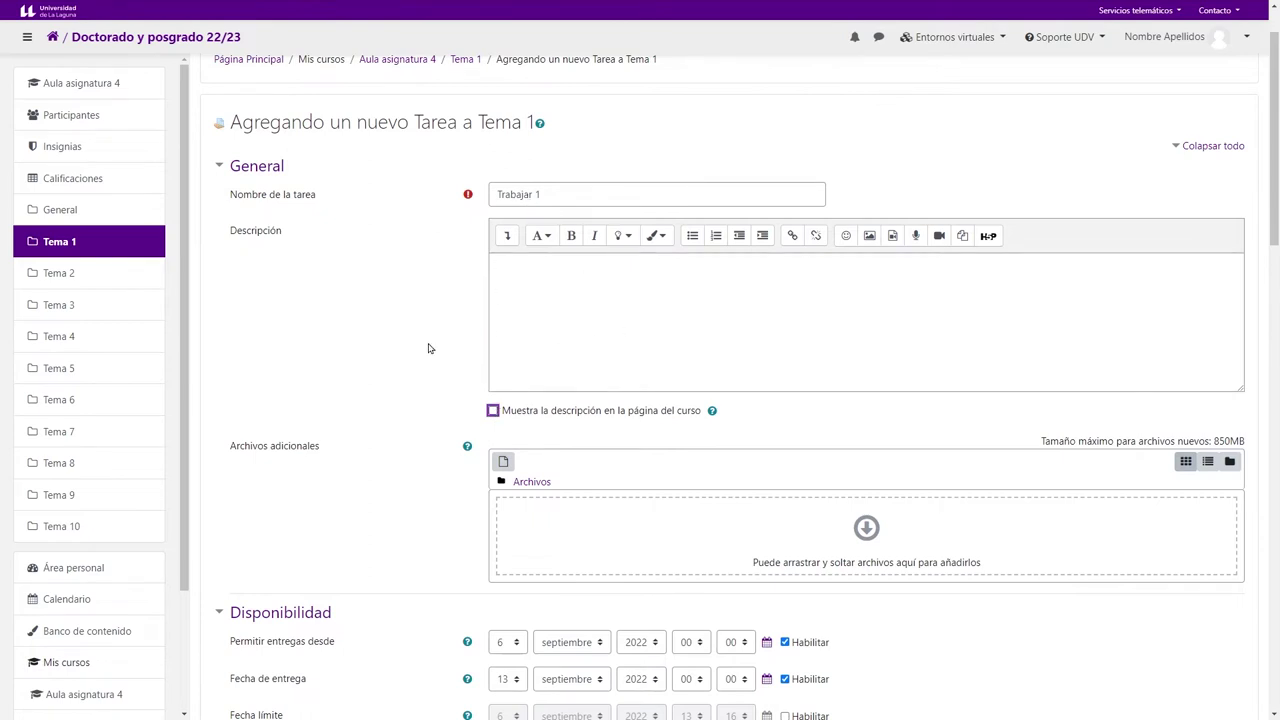
{"action": "scroll", "coordinate": [400, 346], "scroll_direction": "down", "scroll_amount": 3}
{"action": "left_click_drag", "start_coordinate": [322, 317], "coordinate": [235, 318]}
{"action": "left_click", "coordinate": [543, 288]}
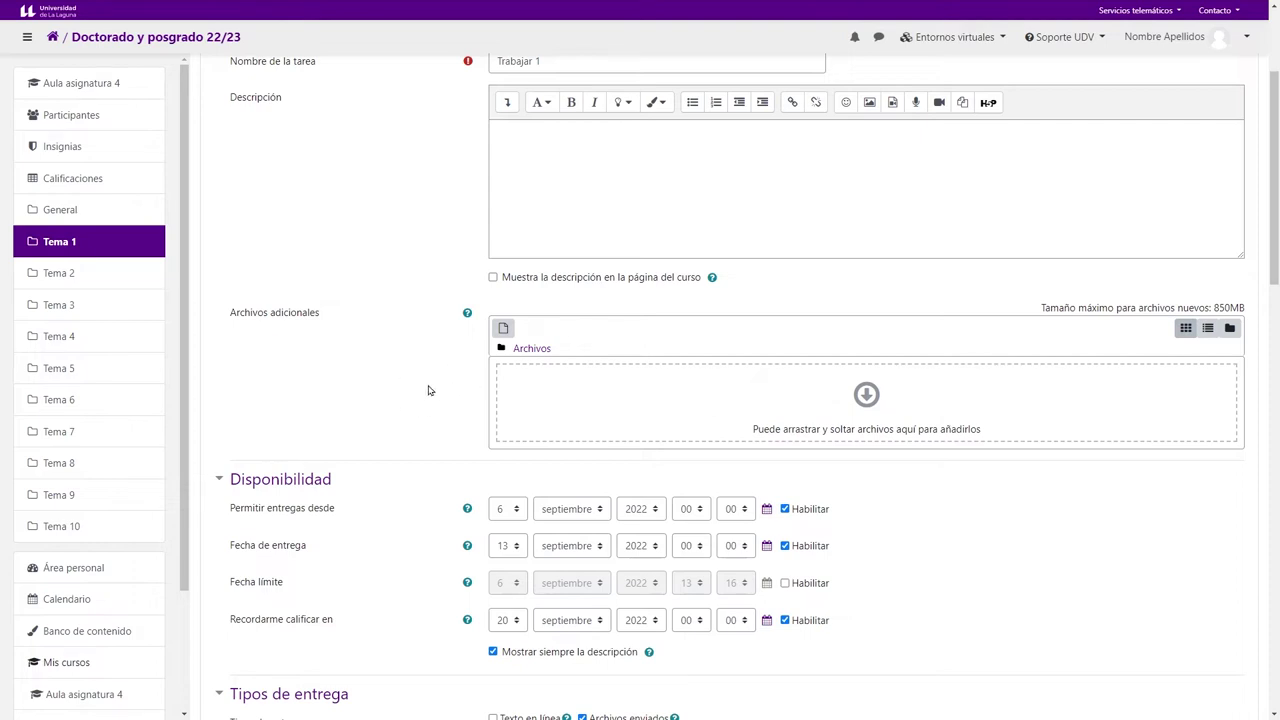
{"action": "scroll", "coordinate": [421, 354], "scroll_direction": "down", "scroll_amount": 1}
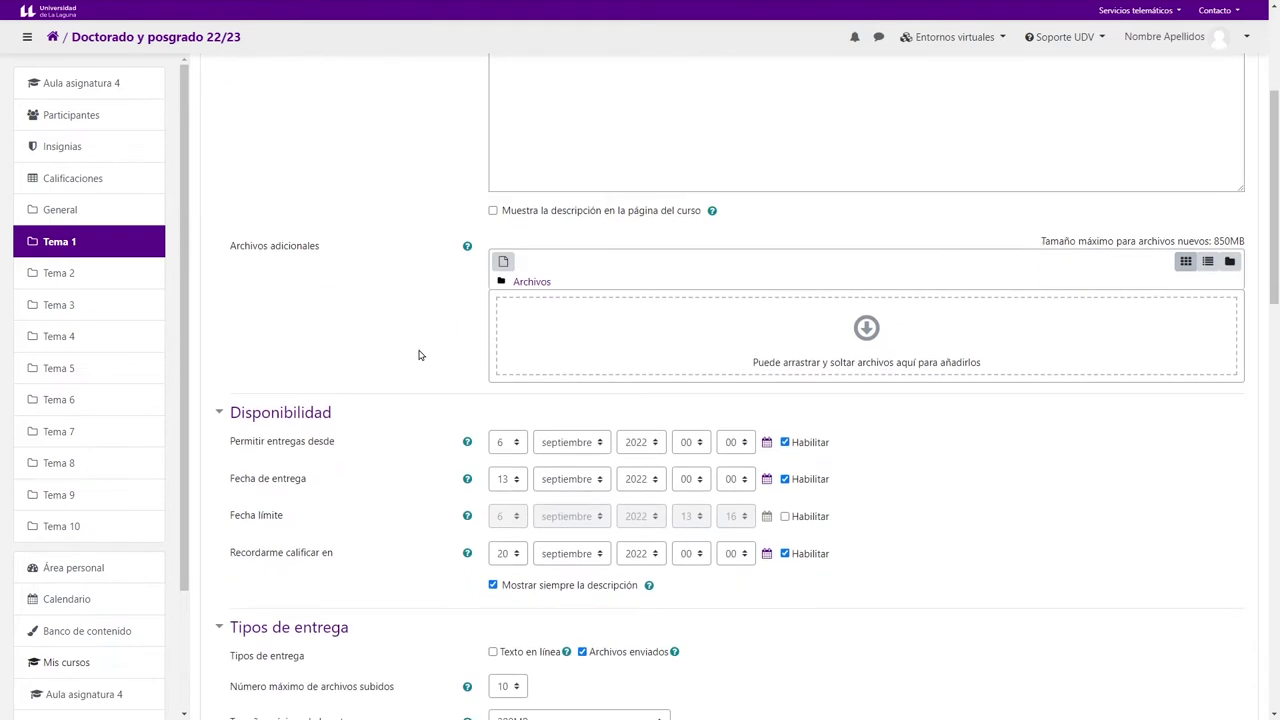
{"action": "left_click_drag", "start_coordinate": [362, 414], "coordinate": [226, 414]}
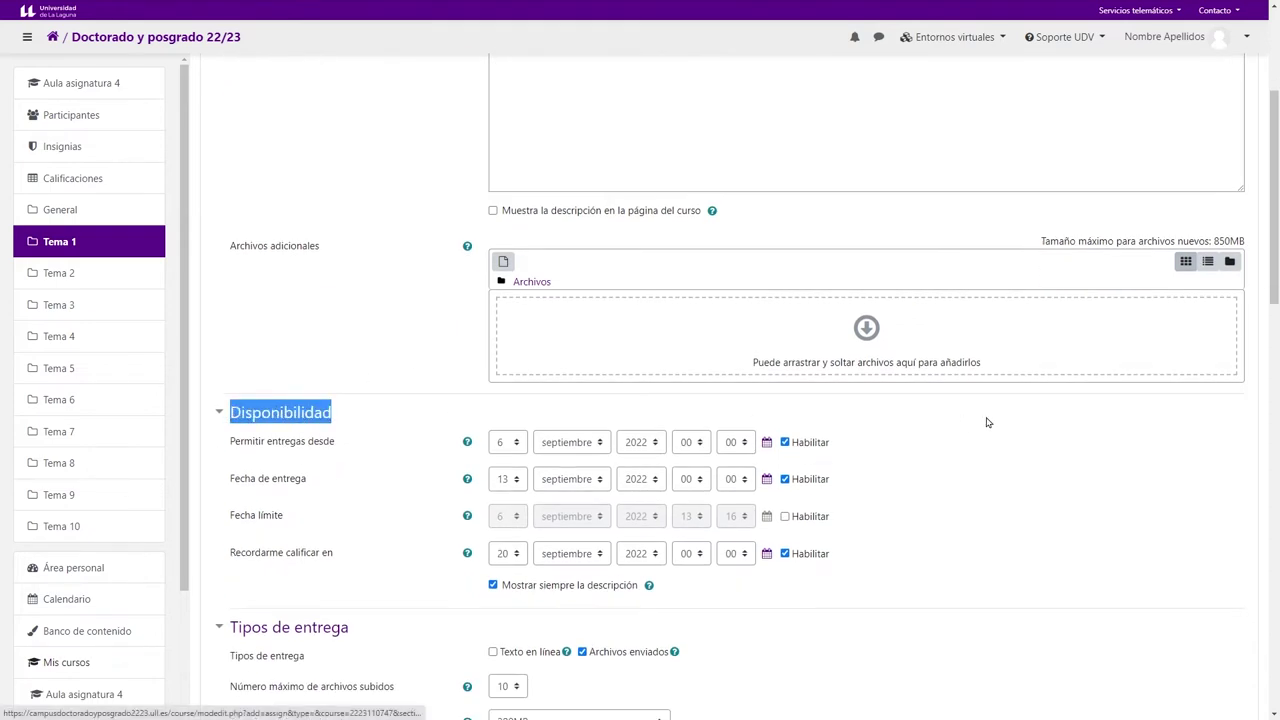
{"action": "left_click", "coordinate": [1010, 432]}
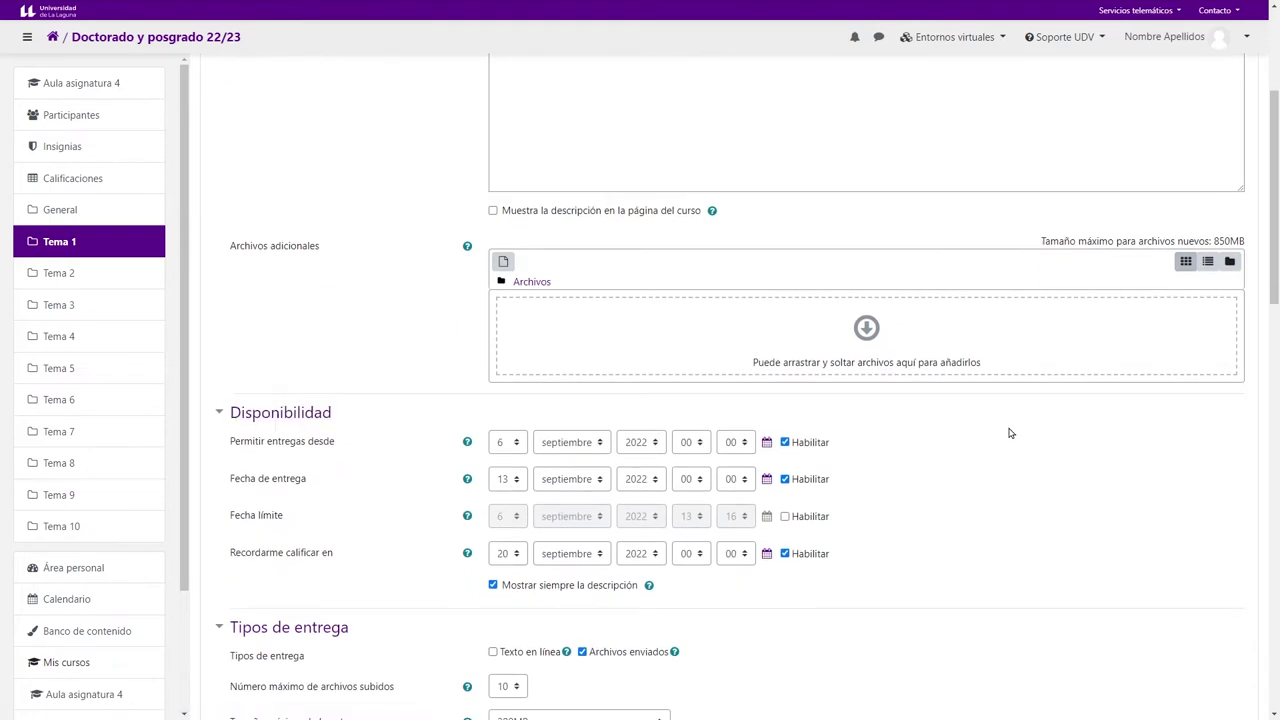
Step: Set the Permitir entregas desde date to day 10 of septiembre 2022 at 10:00
{"action": "scroll", "coordinate": [1004, 430], "scroll_direction": "down", "scroll_amount": 1}
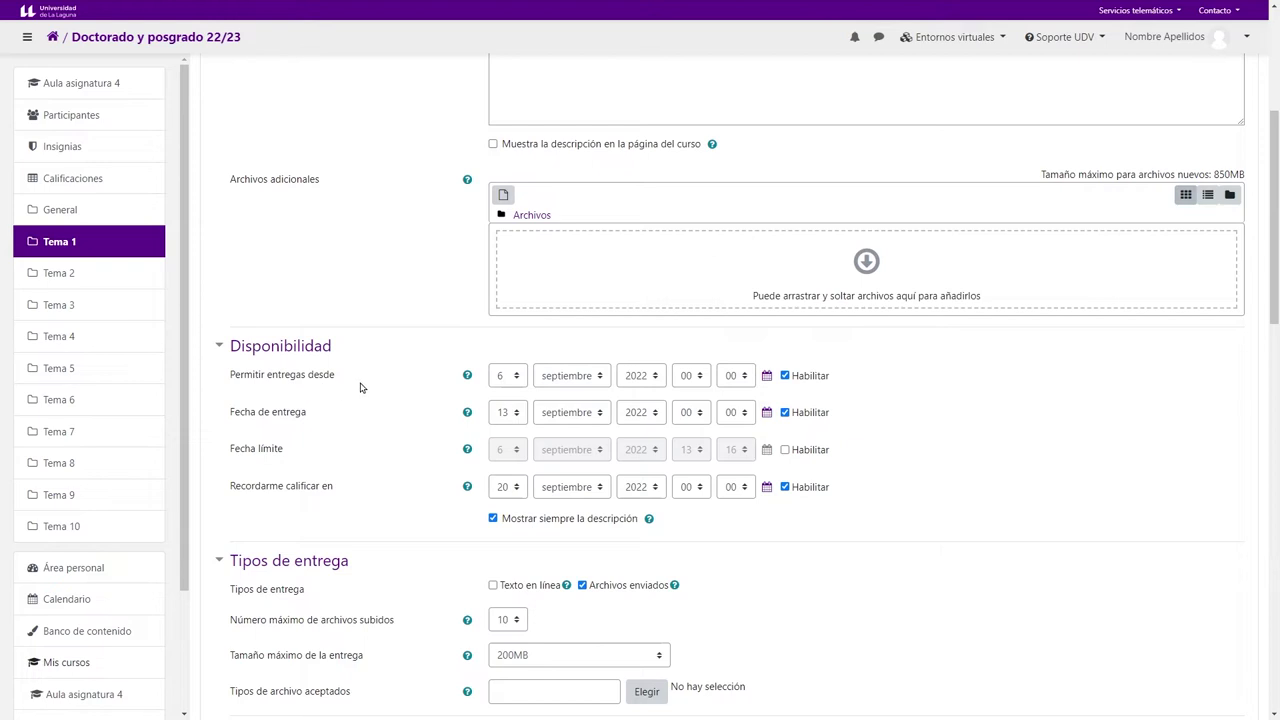
{"action": "left_click", "coordinate": [506, 382]}
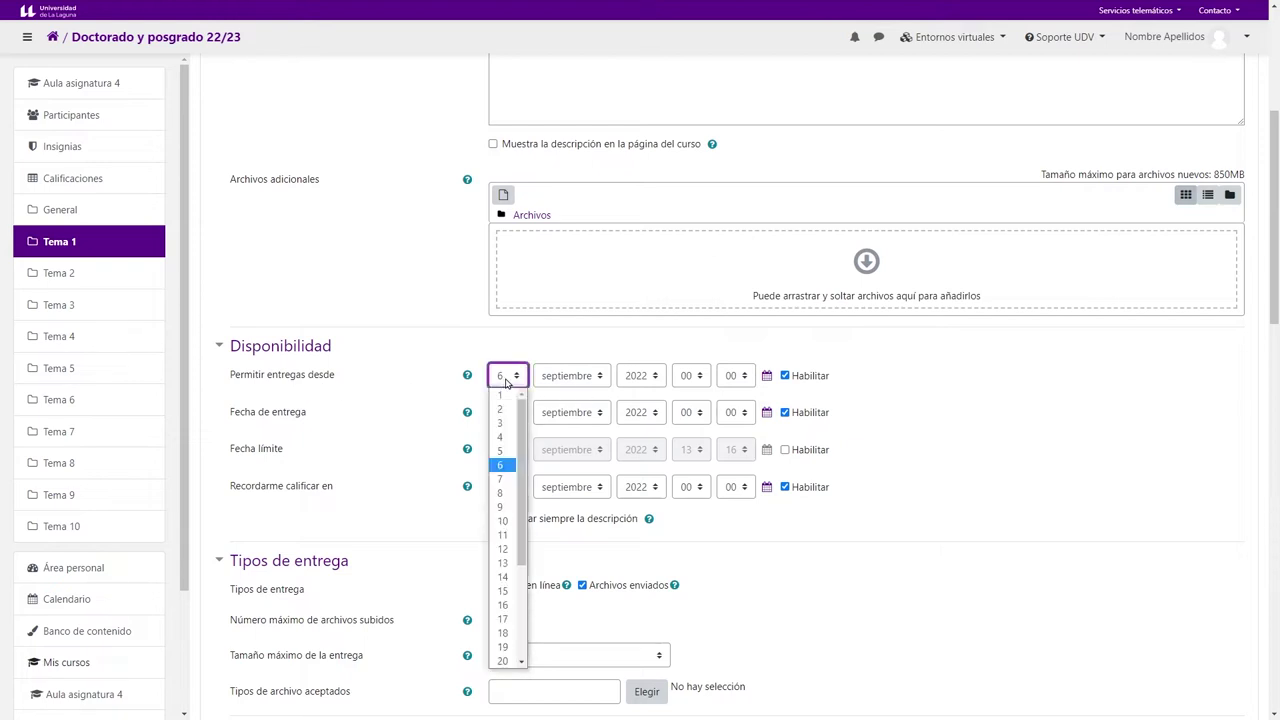
{"action": "left_click", "coordinate": [503, 521]}
{"action": "left_click", "coordinate": [691, 376]}
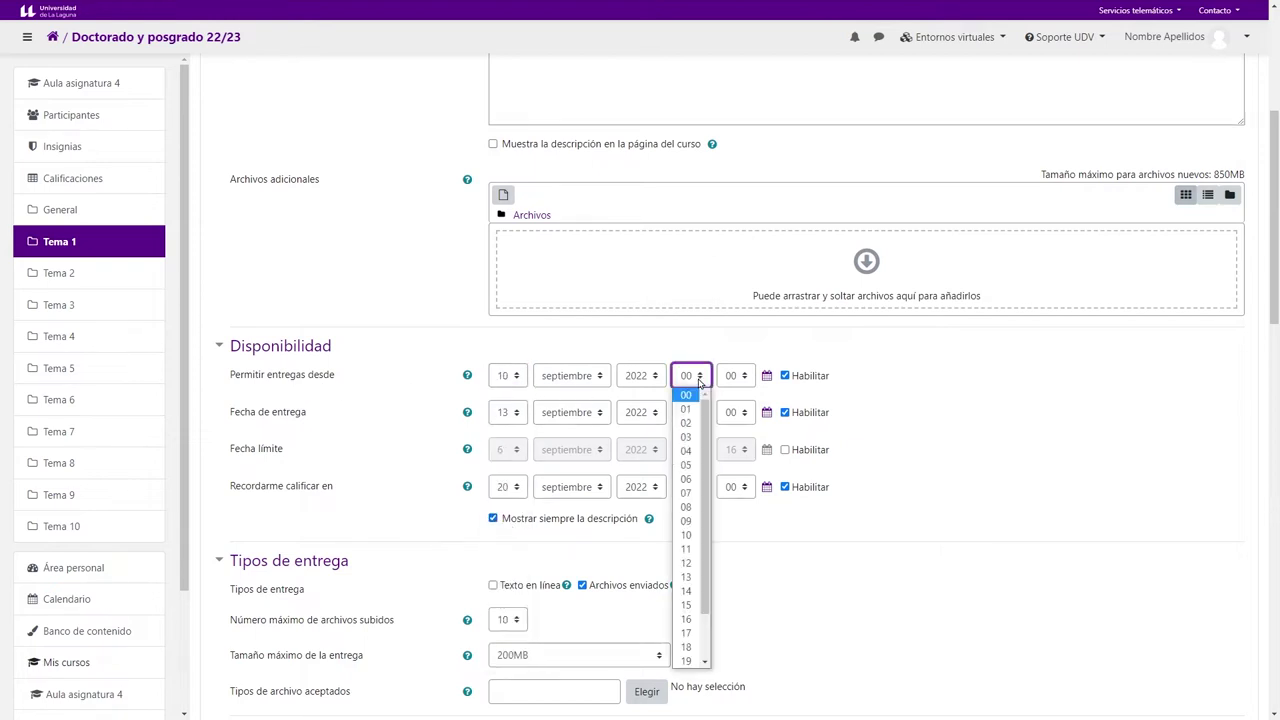
{"action": "left_click", "coordinate": [685, 535]}
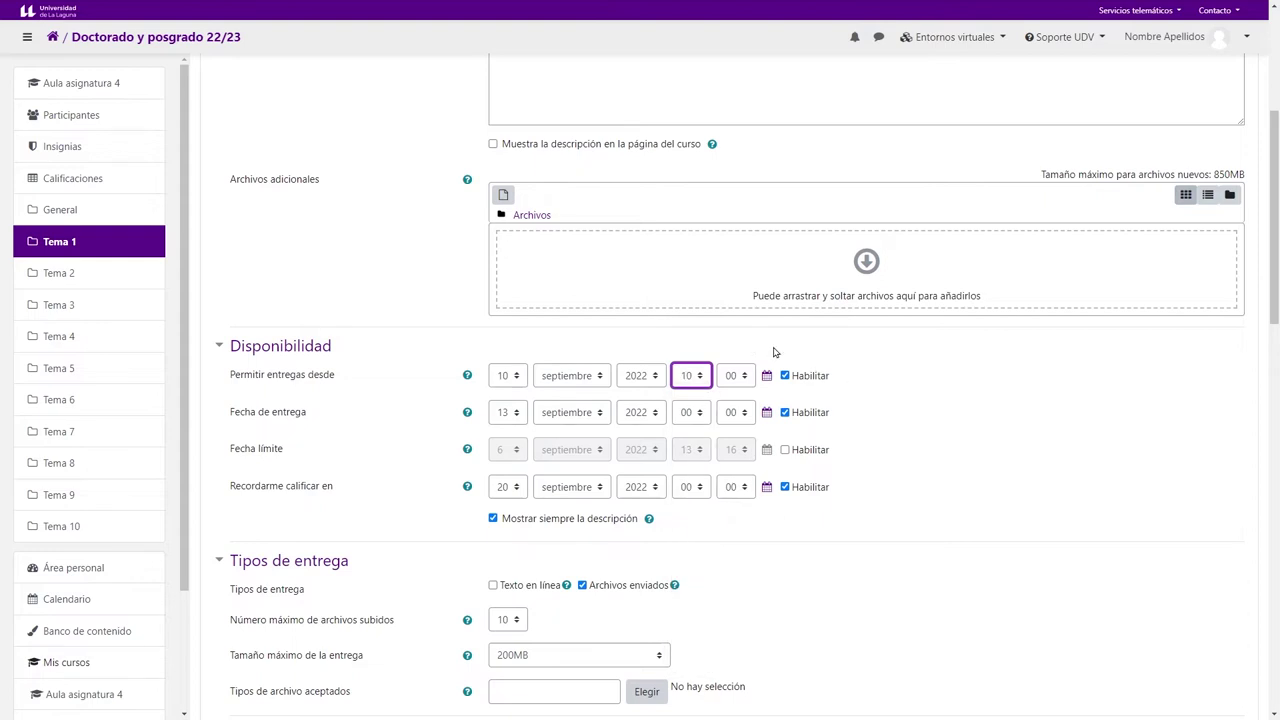
{"action": "scroll", "coordinate": [897, 366], "scroll_direction": "up", "scroll_amount": 3}
{"action": "scroll", "coordinate": [881, 364], "scroll_direction": "down", "scroll_amount": 3}
{"action": "left_click", "coordinate": [959, 373]}
{"action": "left_click", "coordinate": [512, 383]}
{"action": "left_click", "coordinate": [512, 383]}
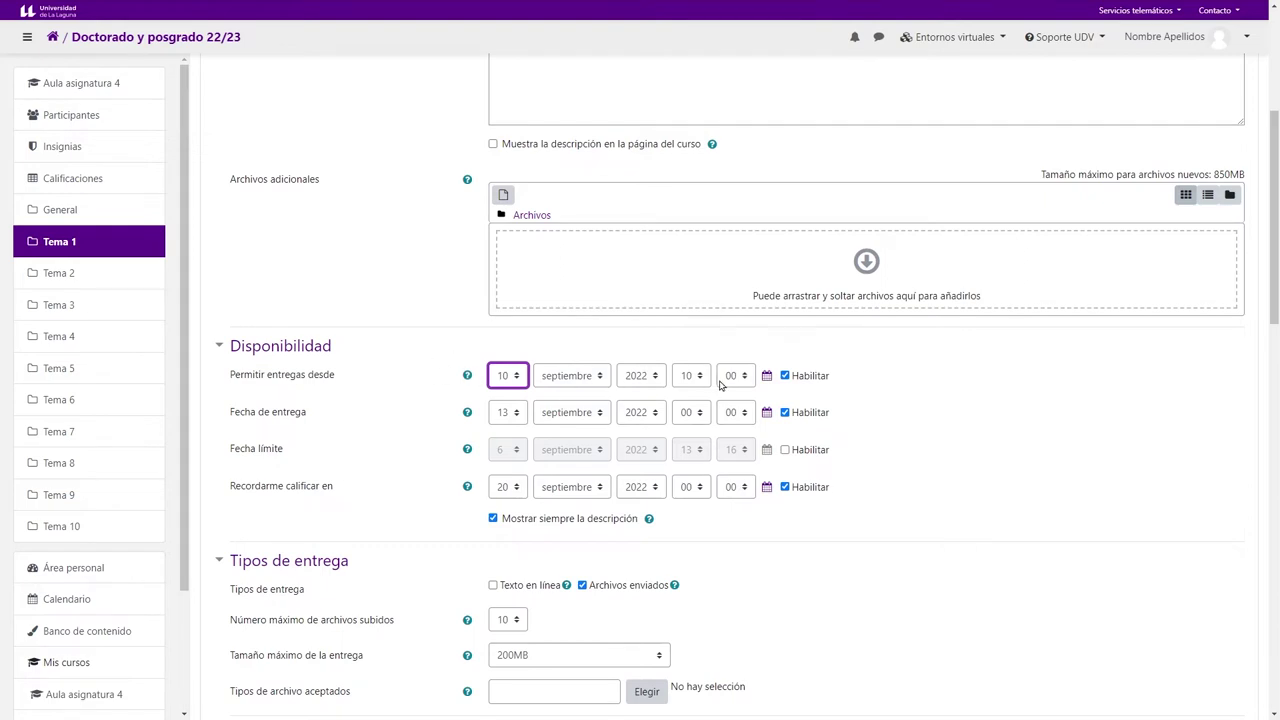
{"action": "left_click", "coordinate": [785, 376]}
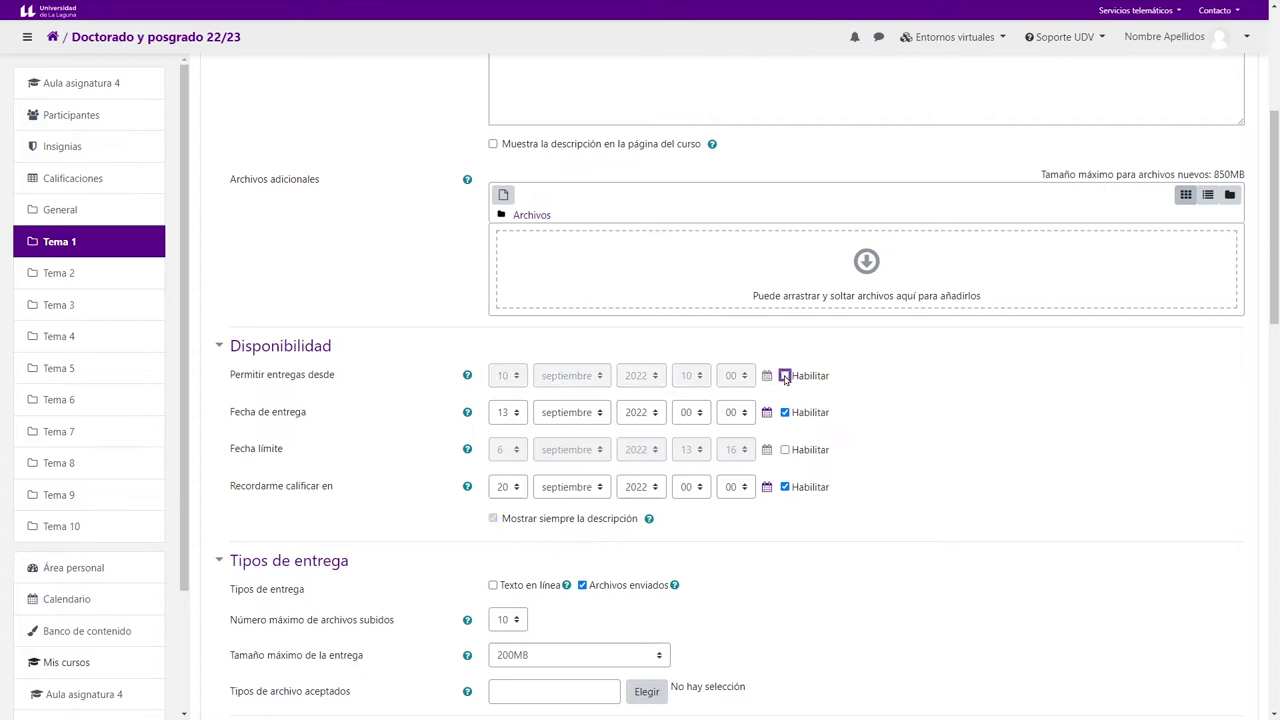
{"action": "left_click", "coordinate": [785, 376]}
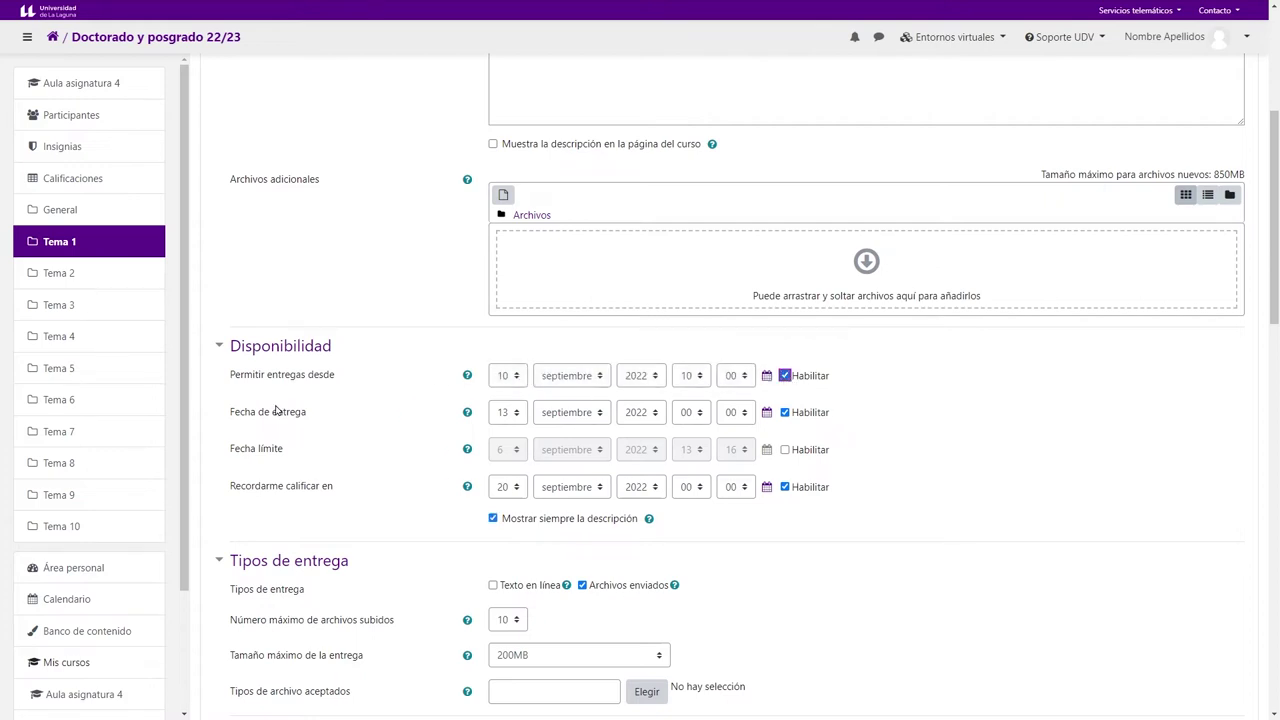
{"action": "left_click_drag", "start_coordinate": [231, 411], "coordinate": [310, 423]}
{"action": "left_click_drag", "start_coordinate": [231, 448], "coordinate": [315, 450]}
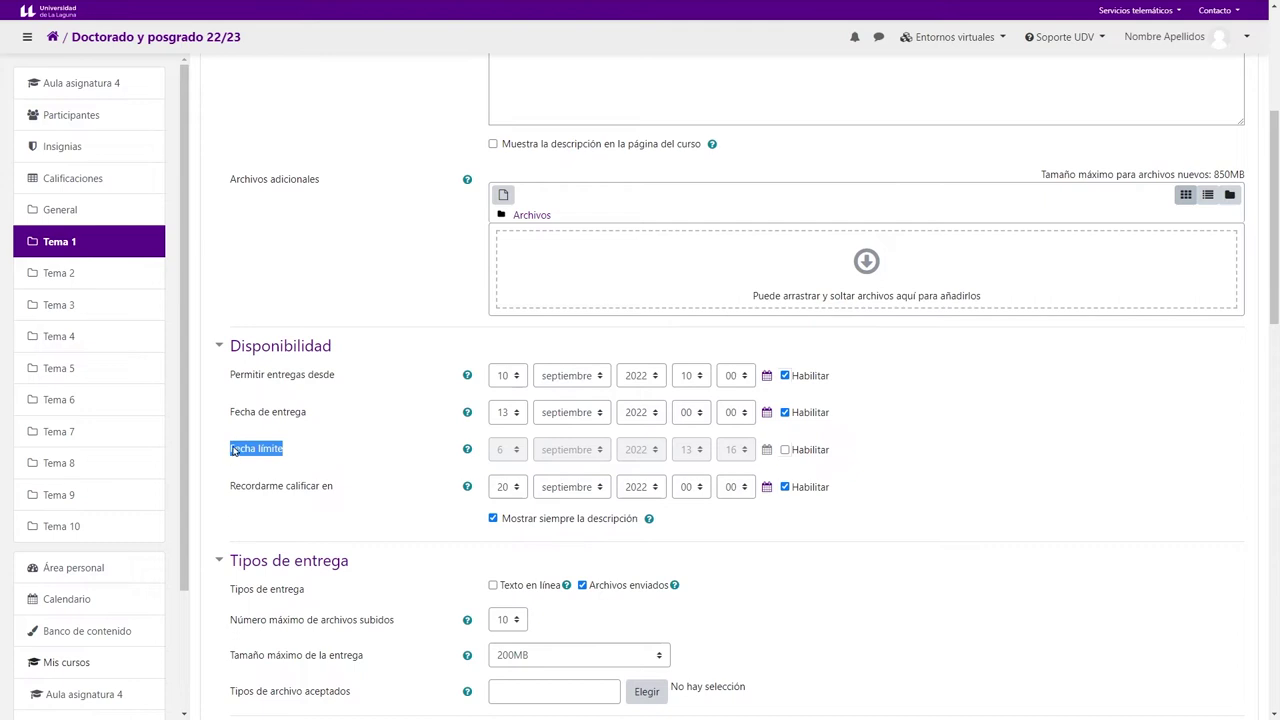
{"action": "left_click", "coordinate": [310, 465]}
Step: Enable the Fecha límite and set it to 20 septiembre 2022 at 16:00
{"action": "left_click", "coordinate": [785, 450]}
{"action": "left_click", "coordinate": [503, 455]}
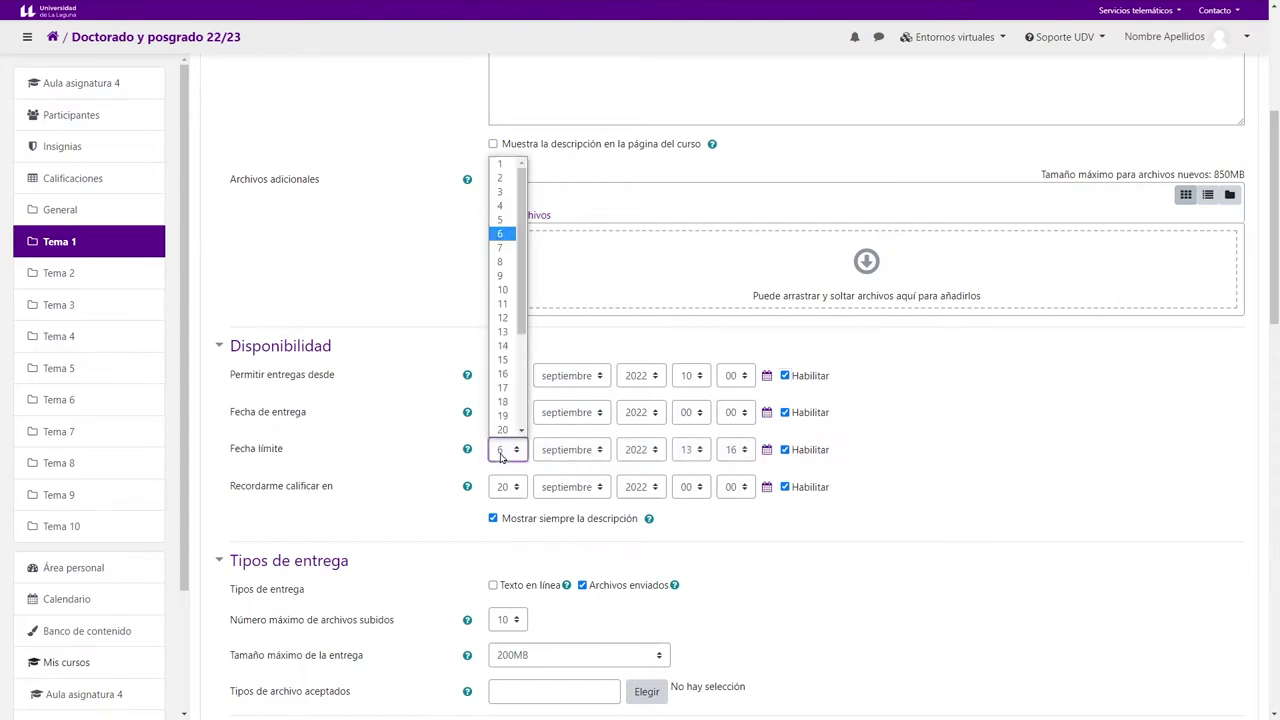
{"action": "left_click", "coordinate": [503, 430]}
{"action": "left_click", "coordinate": [690, 450]}
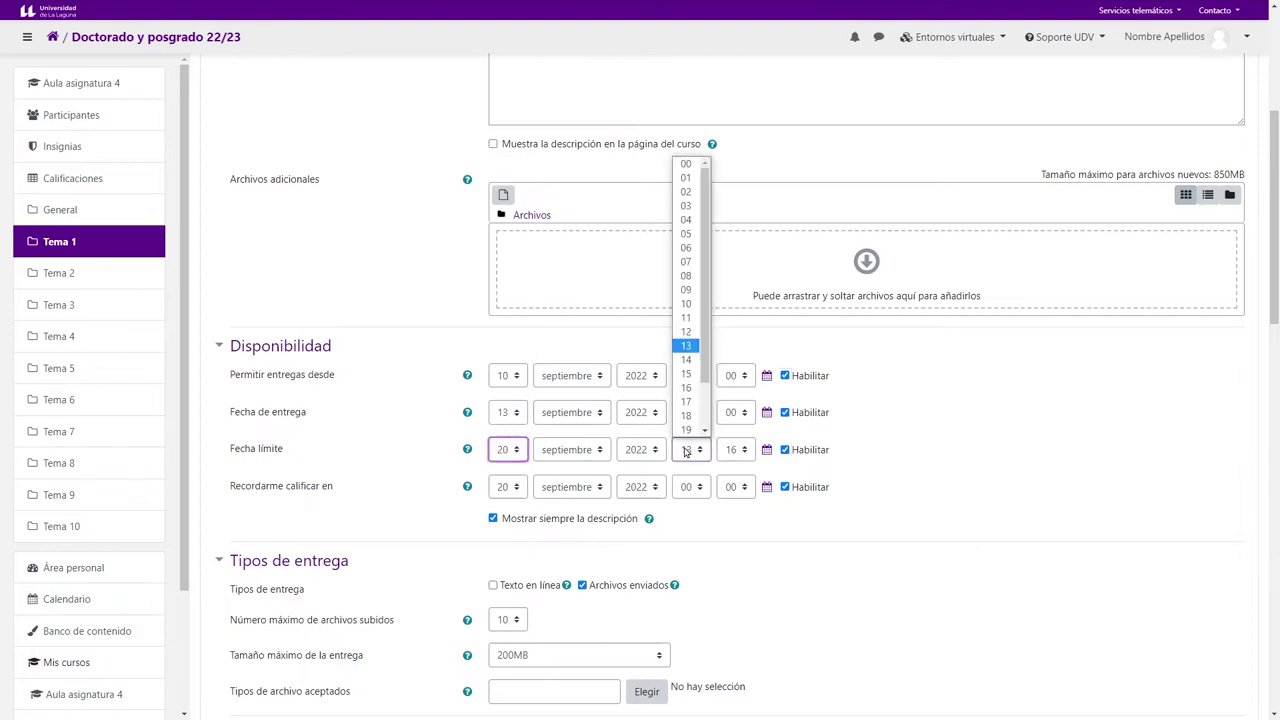
{"action": "left_click", "coordinate": [687, 386]}
{"action": "left_click", "coordinate": [731, 450]}
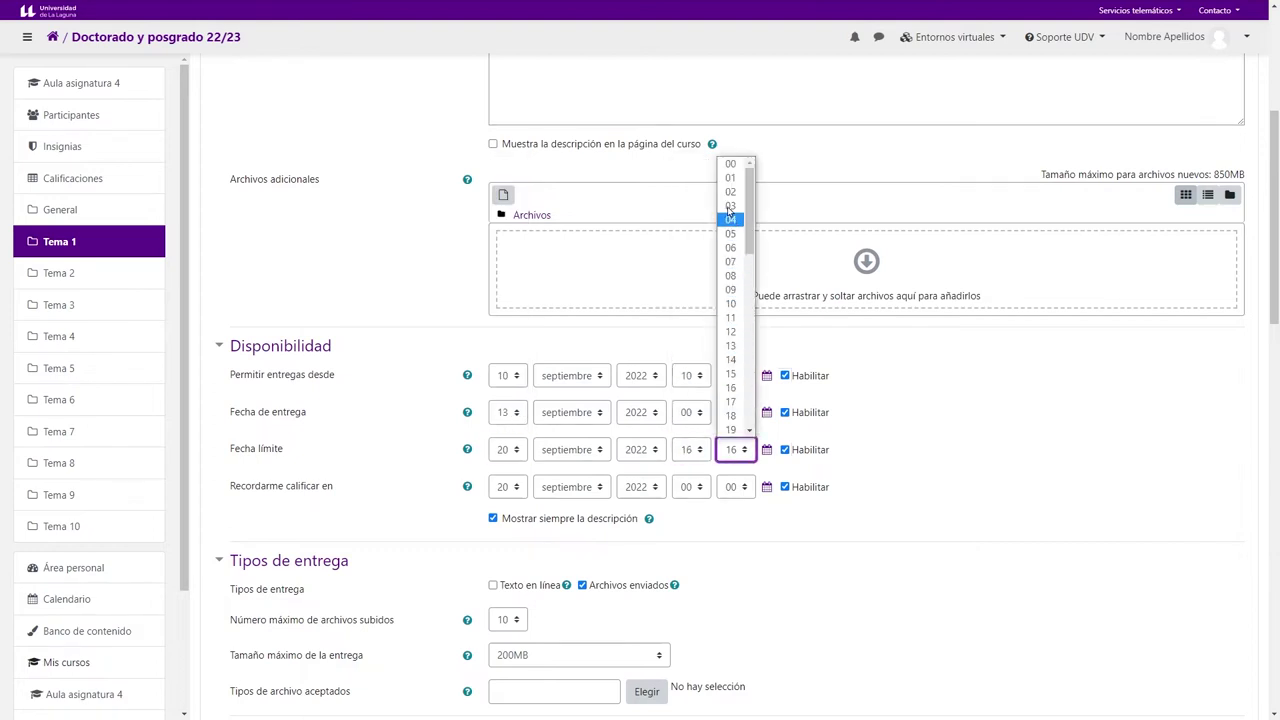
{"action": "left_click", "coordinate": [731, 164]}
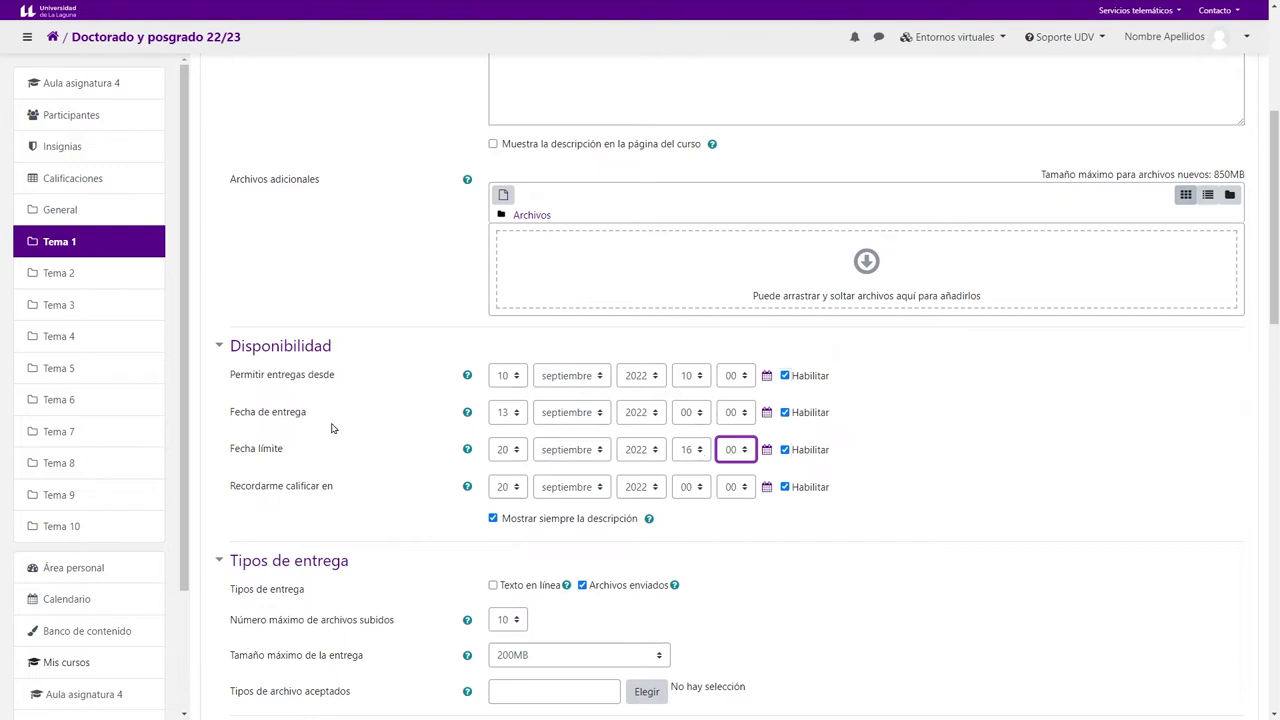
Step: Set the Fecha de entrega to 18 septiembre 2022 at 12:00
{"action": "left_click", "coordinate": [501, 414]}
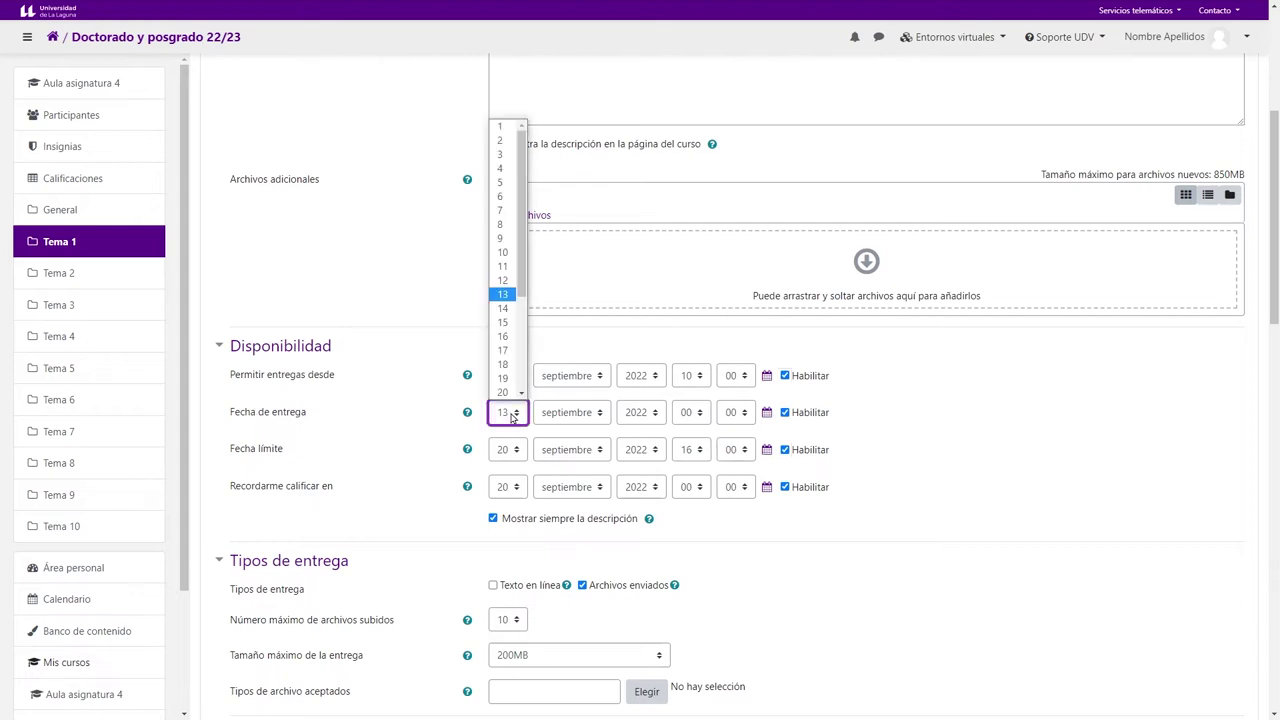
{"action": "left_click", "coordinate": [503, 368]}
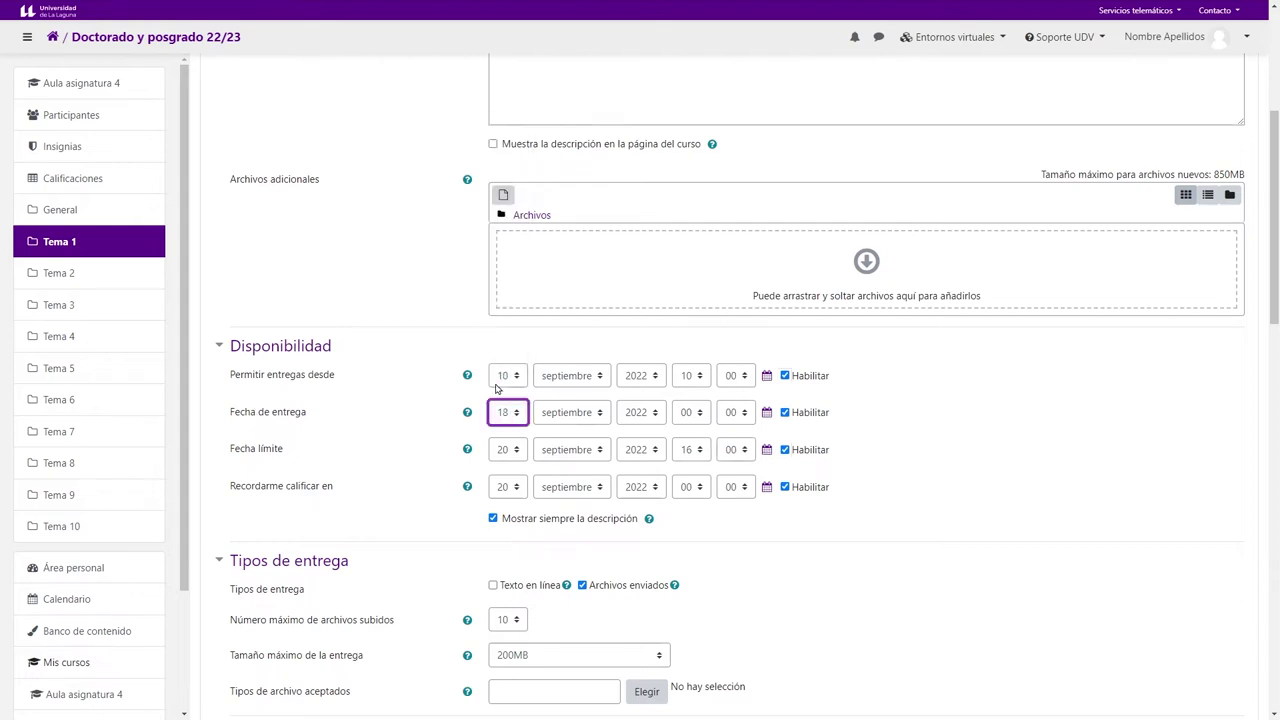
{"action": "left_click", "coordinate": [414, 412]}
{"action": "left_click", "coordinate": [688, 413]}
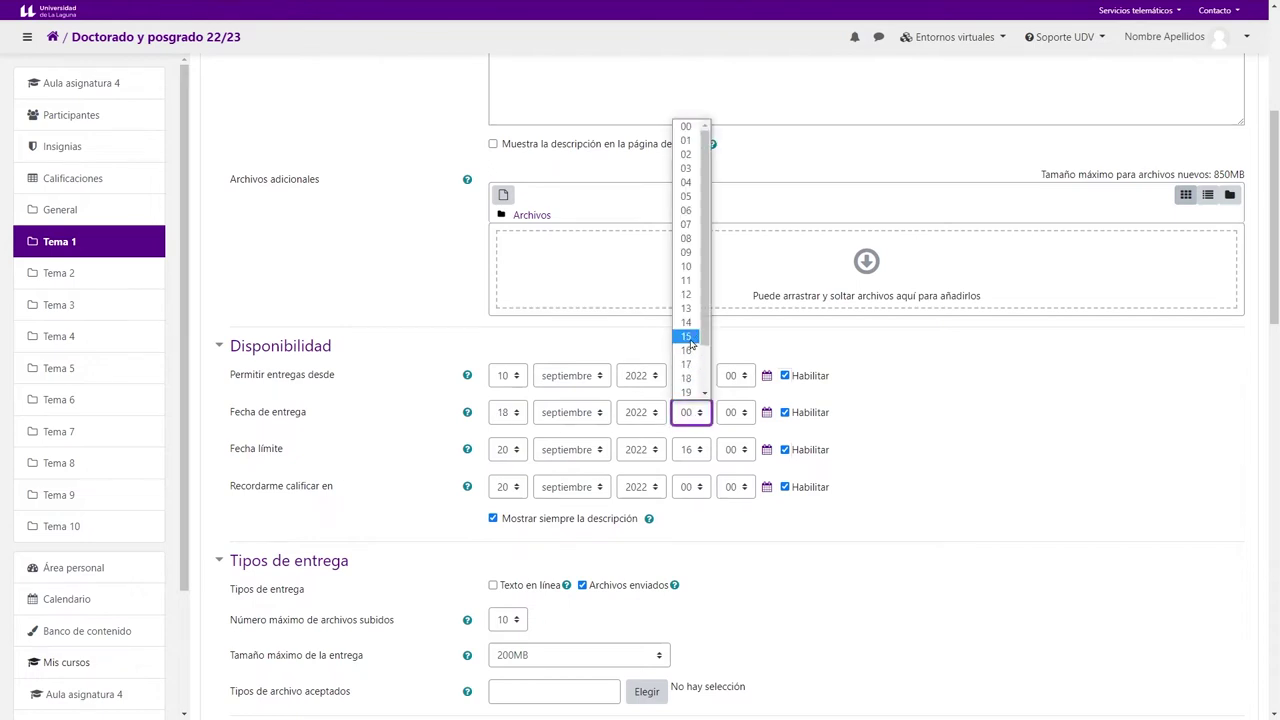
{"action": "left_click", "coordinate": [688, 294]}
{"action": "left_click", "coordinate": [916, 441]}
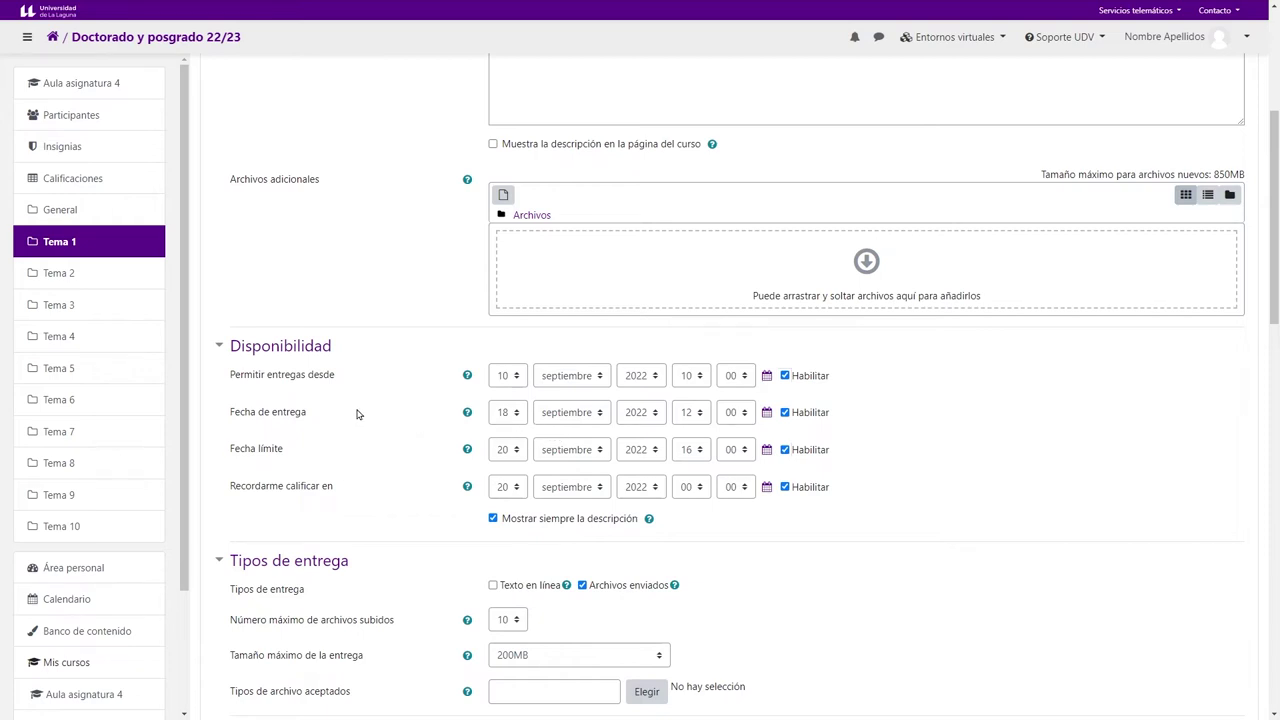
Step: Disable the Fecha de entrega and change the Fecha límite day to 18
{"action": "left_click", "coordinate": [784, 413]}
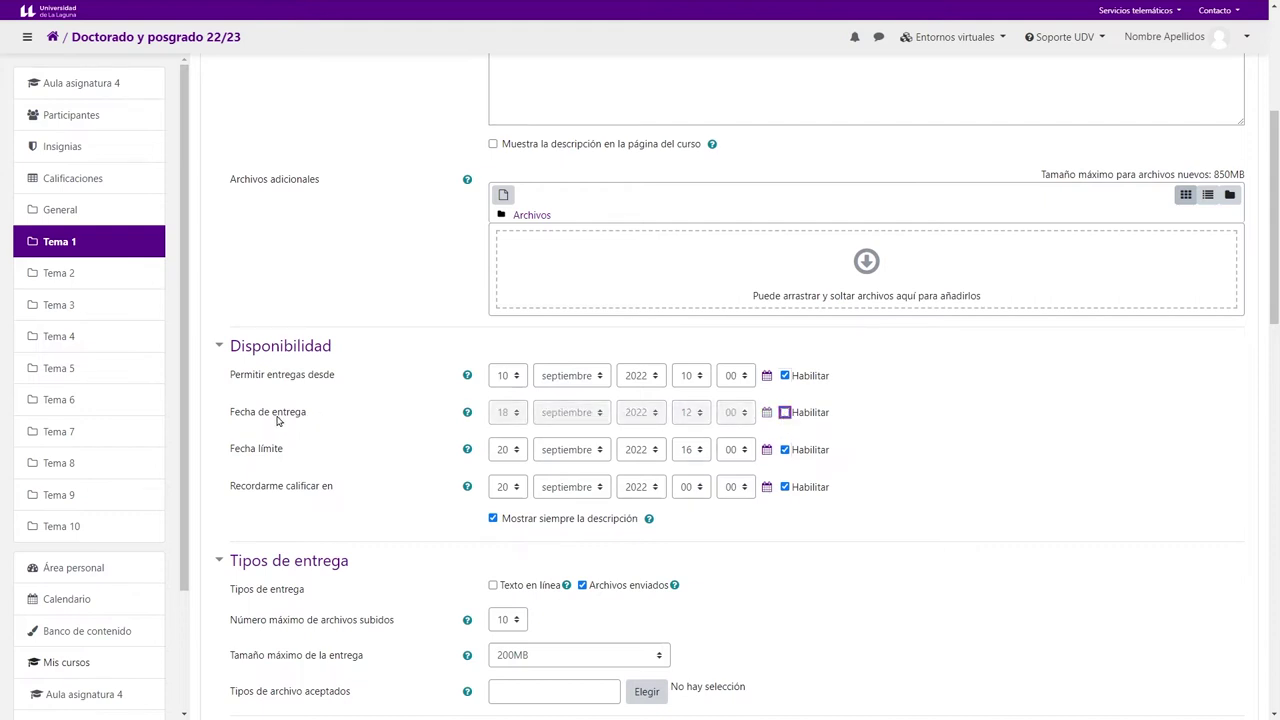
{"action": "left_click", "coordinate": [503, 449]}
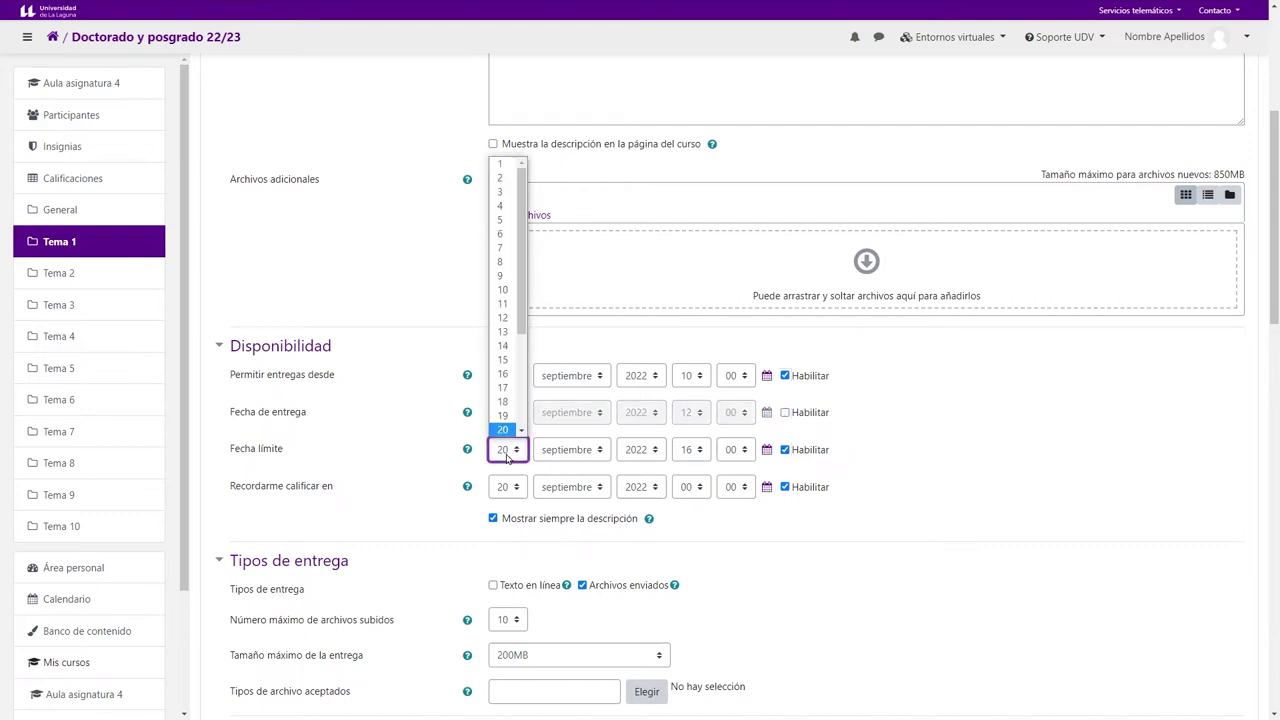
{"action": "left_click", "coordinate": [506, 410]}
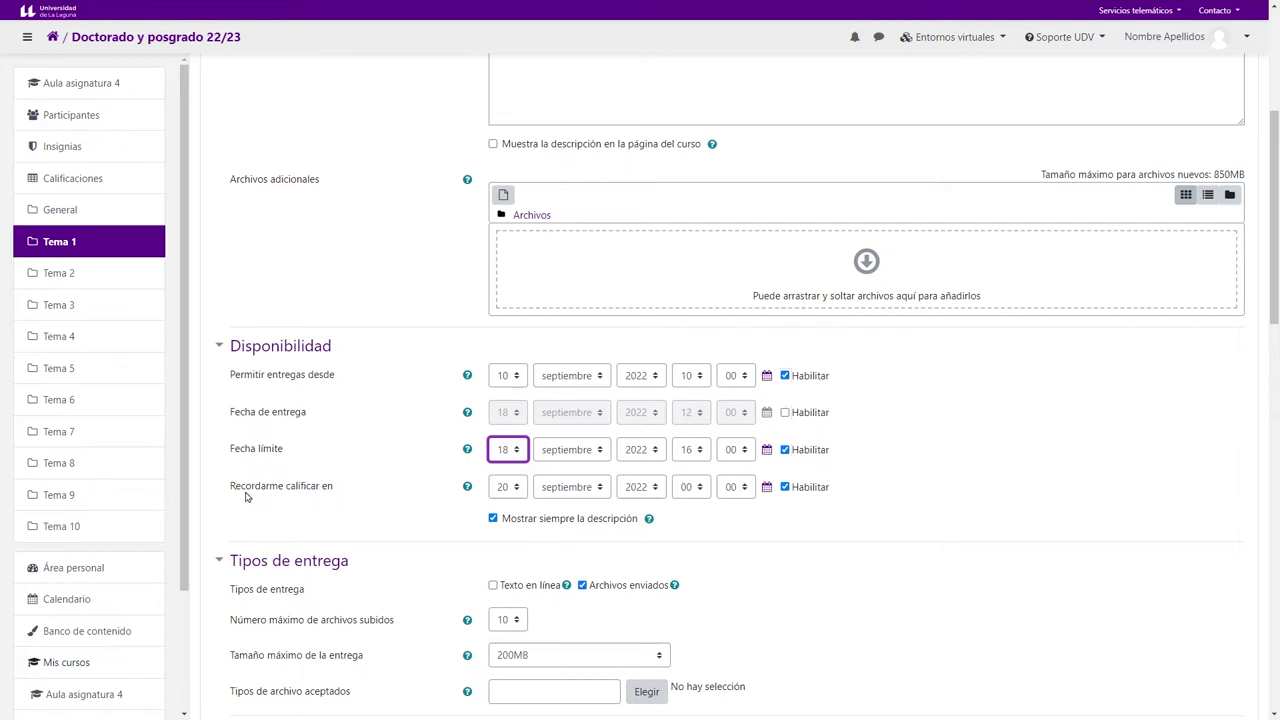
Step: Examine the Recordarme calificar en date, the description settings and the Tipos de entrega section of the assignment form
{"action": "left_click_drag", "start_coordinate": [228, 490], "coordinate": [337, 489]}
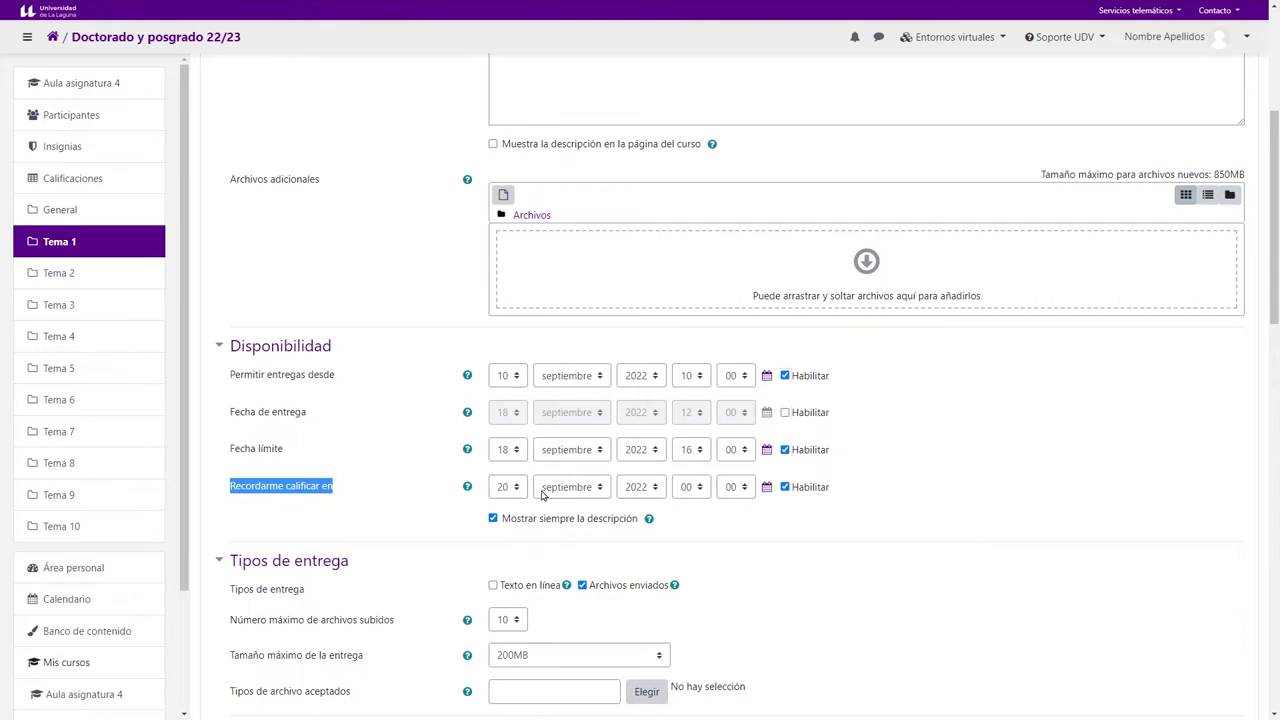
{"action": "scroll", "coordinate": [517, 474], "scroll_direction": "up", "scroll_amount": 2}
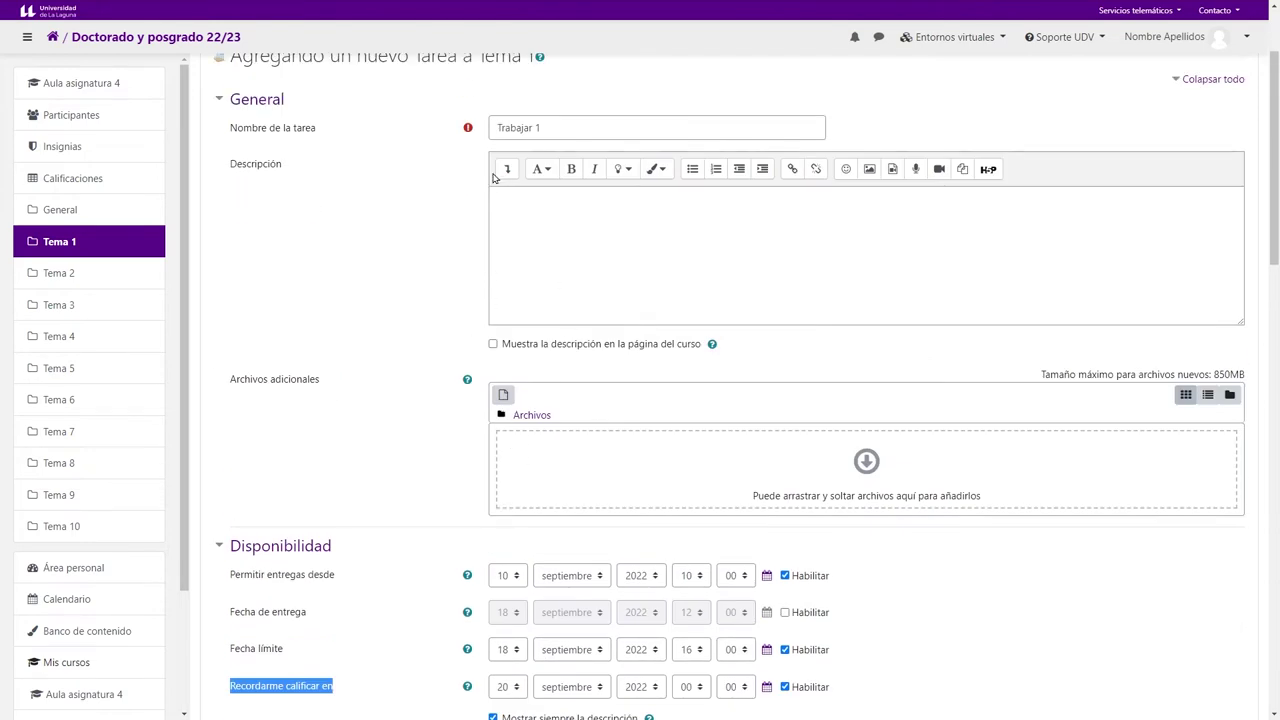
{"action": "scroll", "coordinate": [451, 289], "scroll_direction": "down", "scroll_amount": 1}
{"action": "scroll", "coordinate": [443, 383], "scroll_direction": "up", "scroll_amount": 1}
{"action": "scroll", "coordinate": [440, 390], "scroll_direction": "down", "scroll_amount": 1}
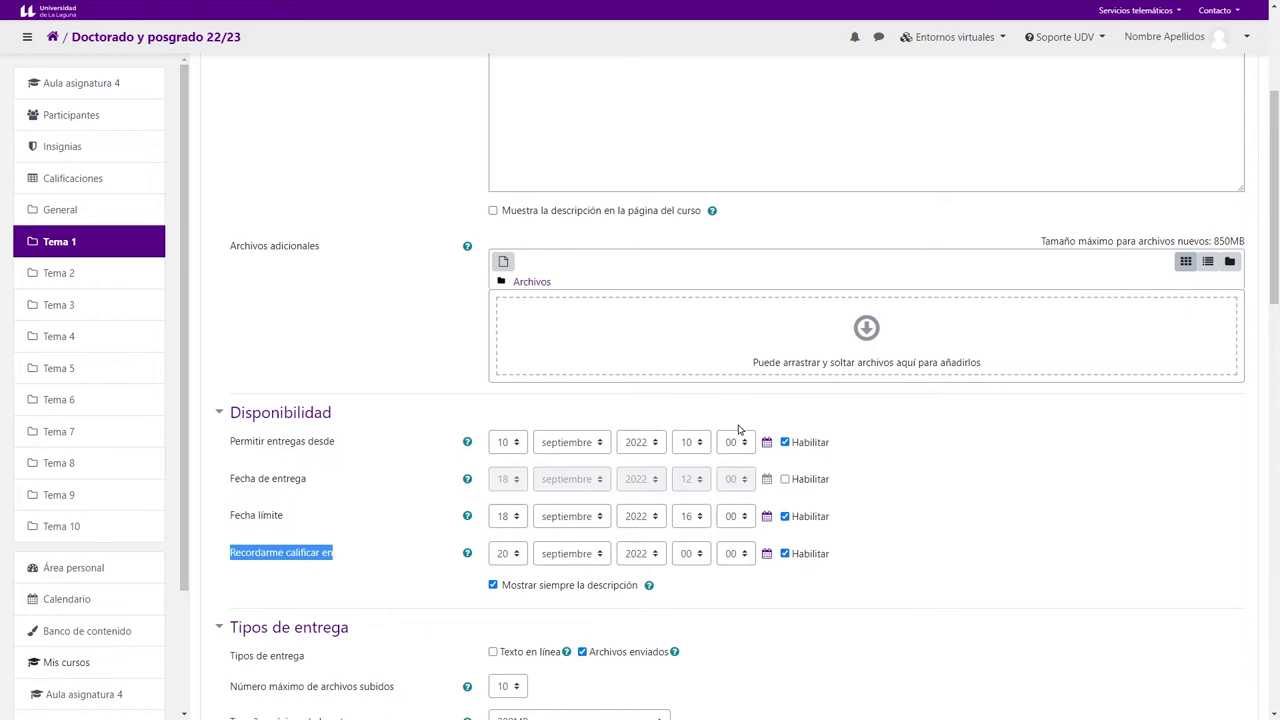
{"action": "left_click", "coordinate": [950, 470]}
{"action": "scroll", "coordinate": [950, 470], "scroll_direction": "down", "scroll_amount": 2}
{"action": "scroll", "coordinate": [314, 445], "scroll_direction": "down", "scroll_amount": 1}
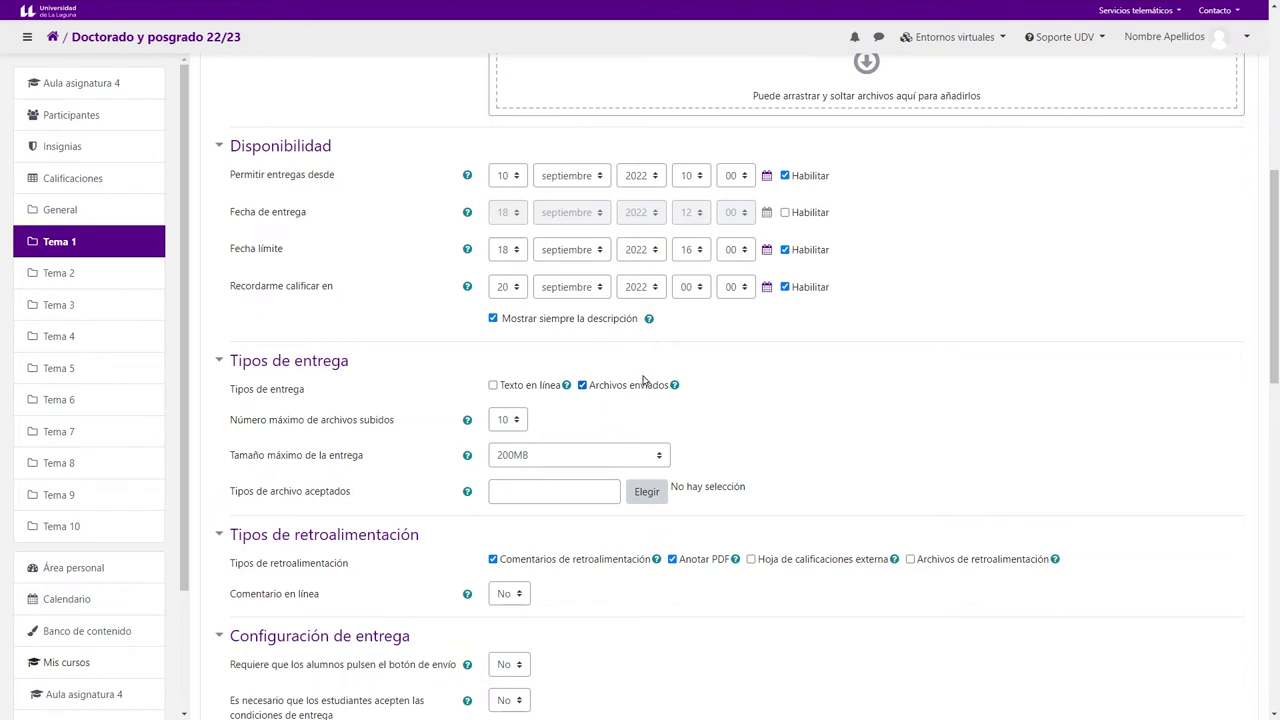
Step: Try the Texto en línea submission type, then turn off both Texto en línea and Archivos enviados
{"action": "left_click", "coordinate": [503, 389]}
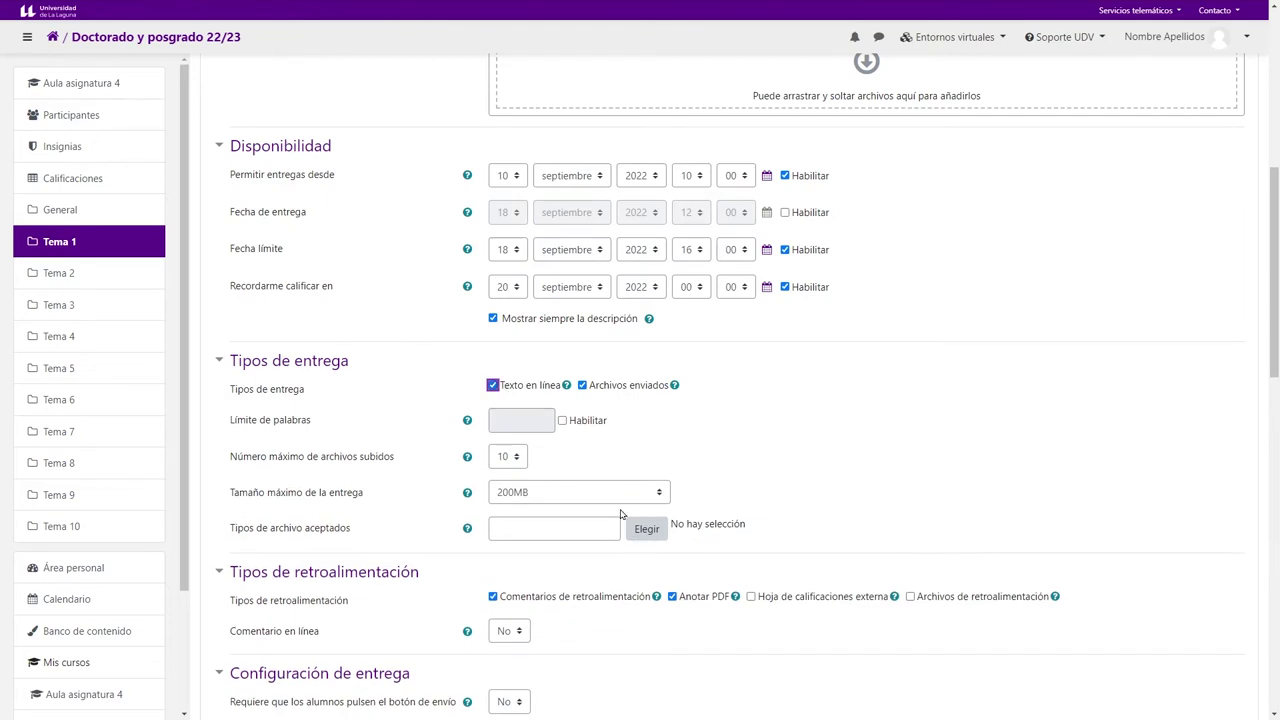
{"action": "left_click", "coordinate": [496, 388]}
{"action": "left_click", "coordinate": [580, 386]}
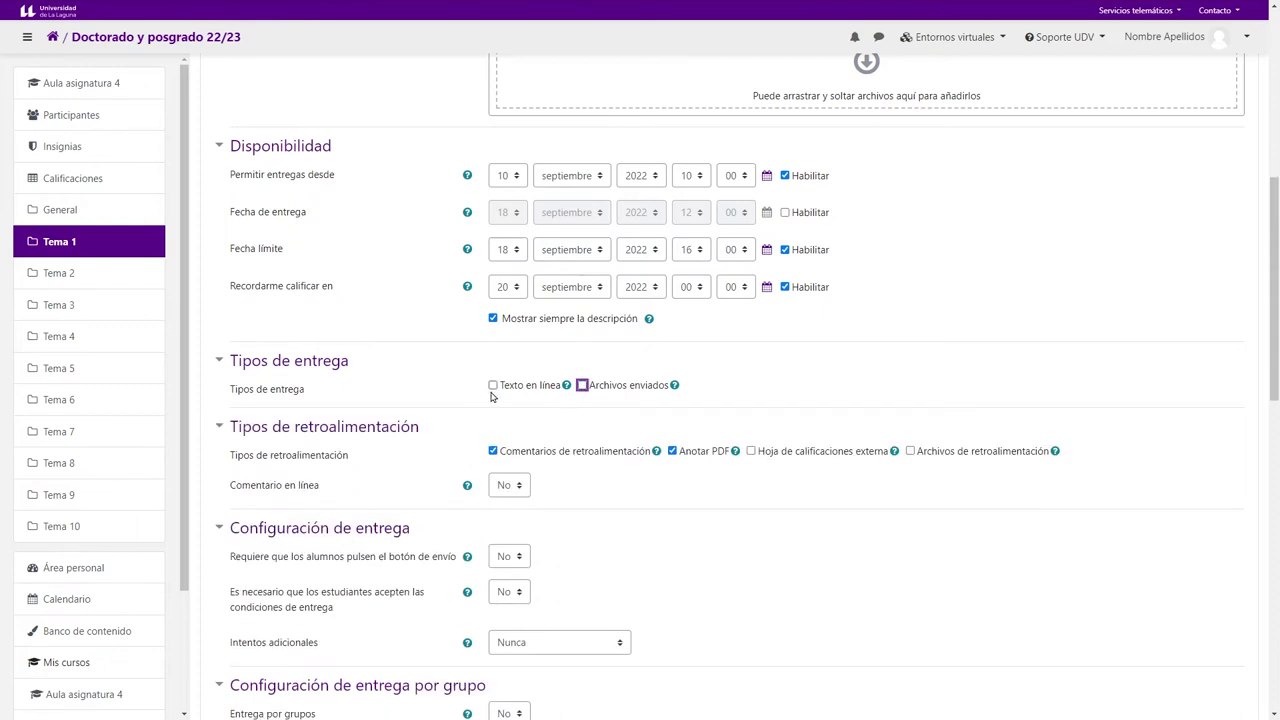
{"action": "left_click", "coordinate": [743, 388]}
Step: Review the description, Archivos adicionales, Disponibilidad and Tipos de retroalimentación settings of the assignment form
{"action": "scroll", "coordinate": [787, 518], "scroll_direction": "up", "scroll_amount": 1}
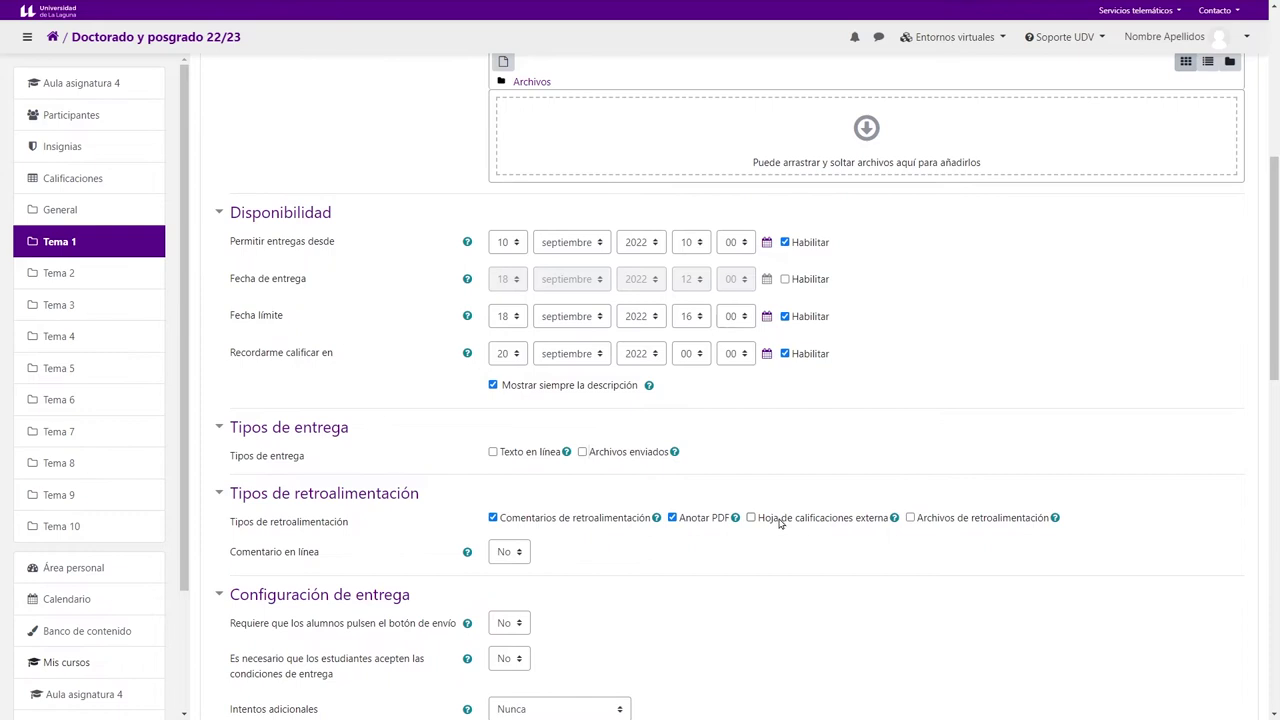
{"action": "scroll", "coordinate": [780, 523], "scroll_direction": "up", "scroll_amount": 1}
{"action": "scroll", "coordinate": [865, 540], "scroll_direction": "up", "scroll_amount": 3}
{"action": "scroll", "coordinate": [865, 540], "scroll_direction": "down", "scroll_amount": 3}
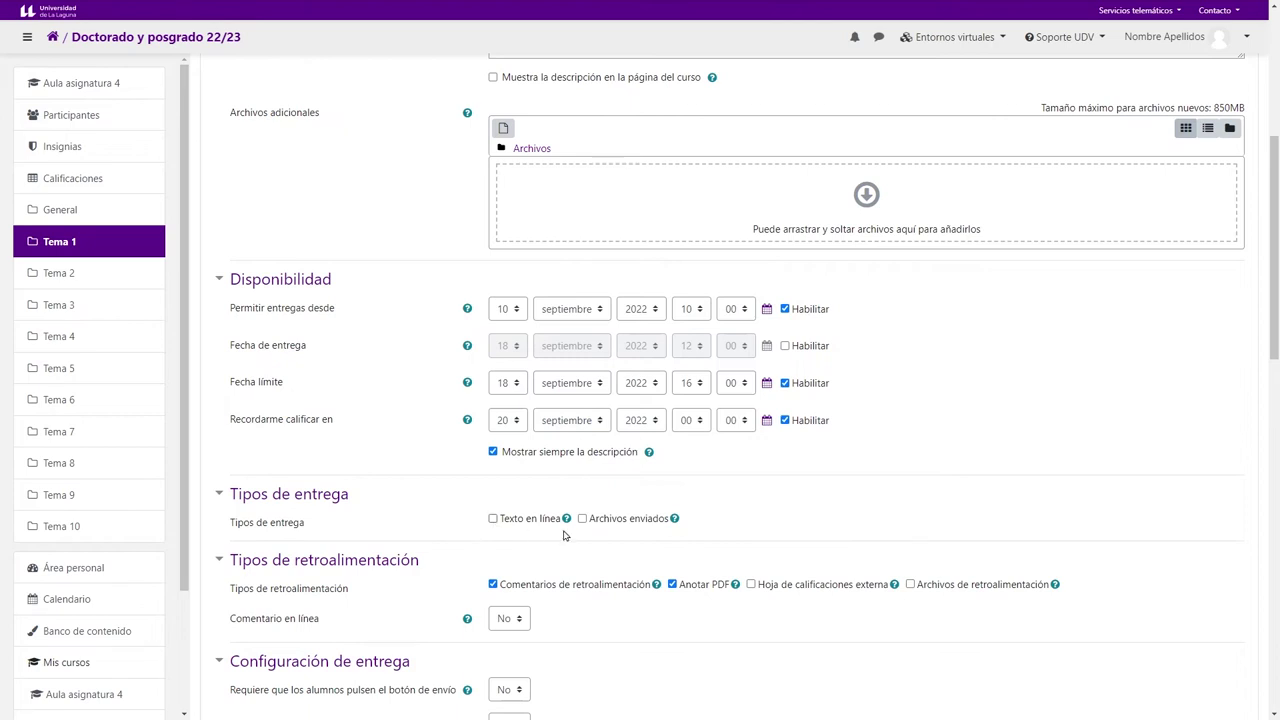
{"action": "scroll", "coordinate": [709, 551], "scroll_direction": "down", "scroll_amount": 1}
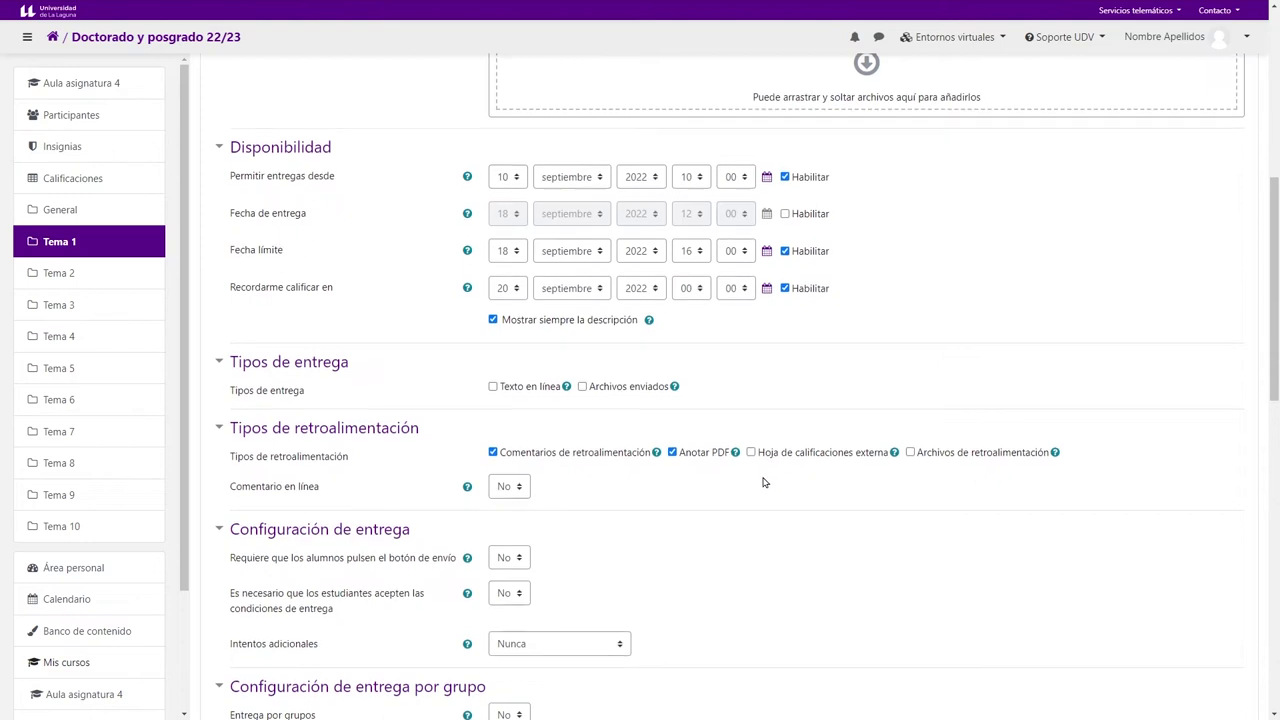
{"action": "scroll", "coordinate": [760, 480], "scroll_direction": "up", "scroll_amount": 5}
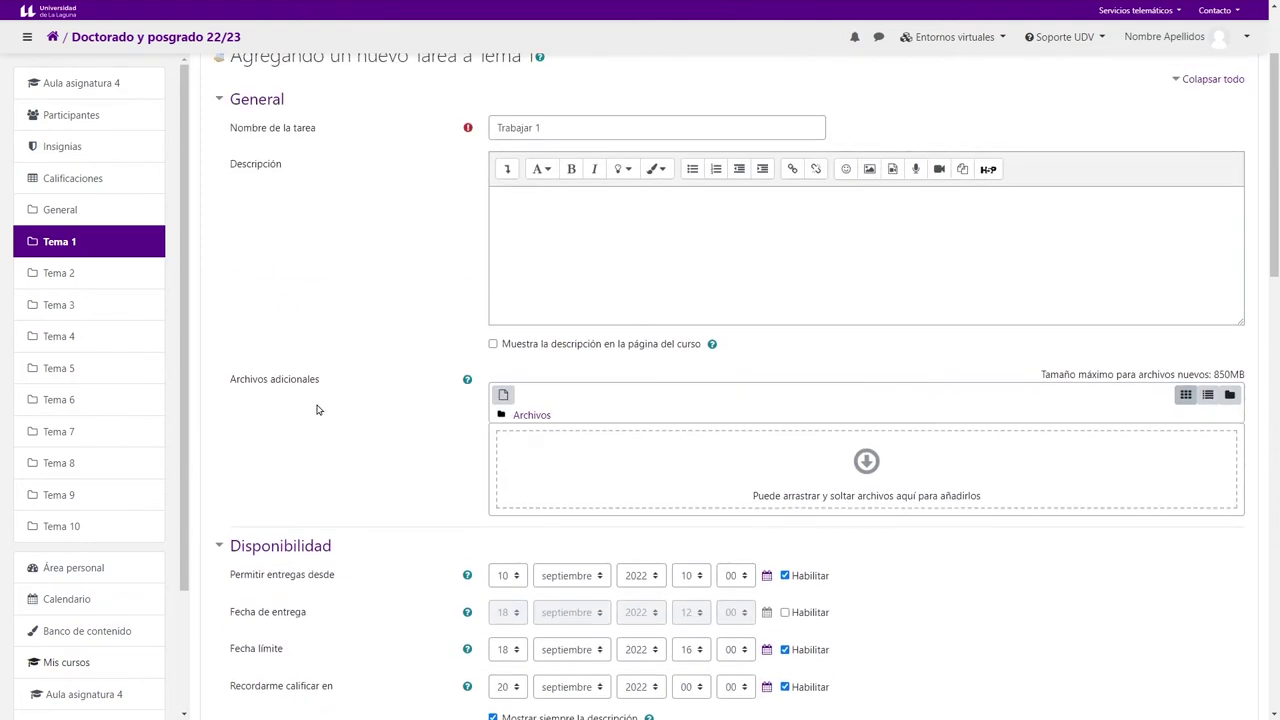
{"action": "scroll", "coordinate": [538, 438], "scroll_direction": "down", "scroll_amount": 3}
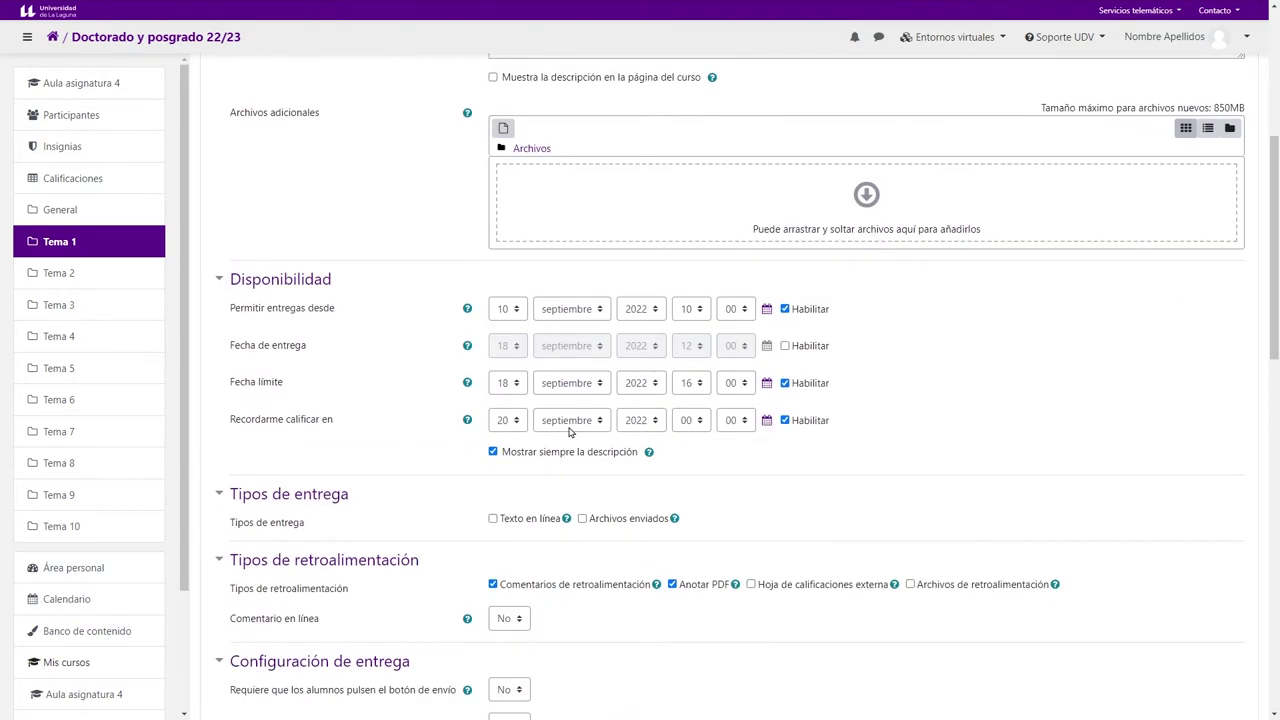
Step: Enable both Texto en línea and Archivos enviados as submission types
{"action": "left_click", "coordinate": [532, 522]}
{"action": "left_click", "coordinate": [583, 518]}
{"action": "scroll", "coordinate": [789, 463], "scroll_direction": "down", "scroll_amount": 2}
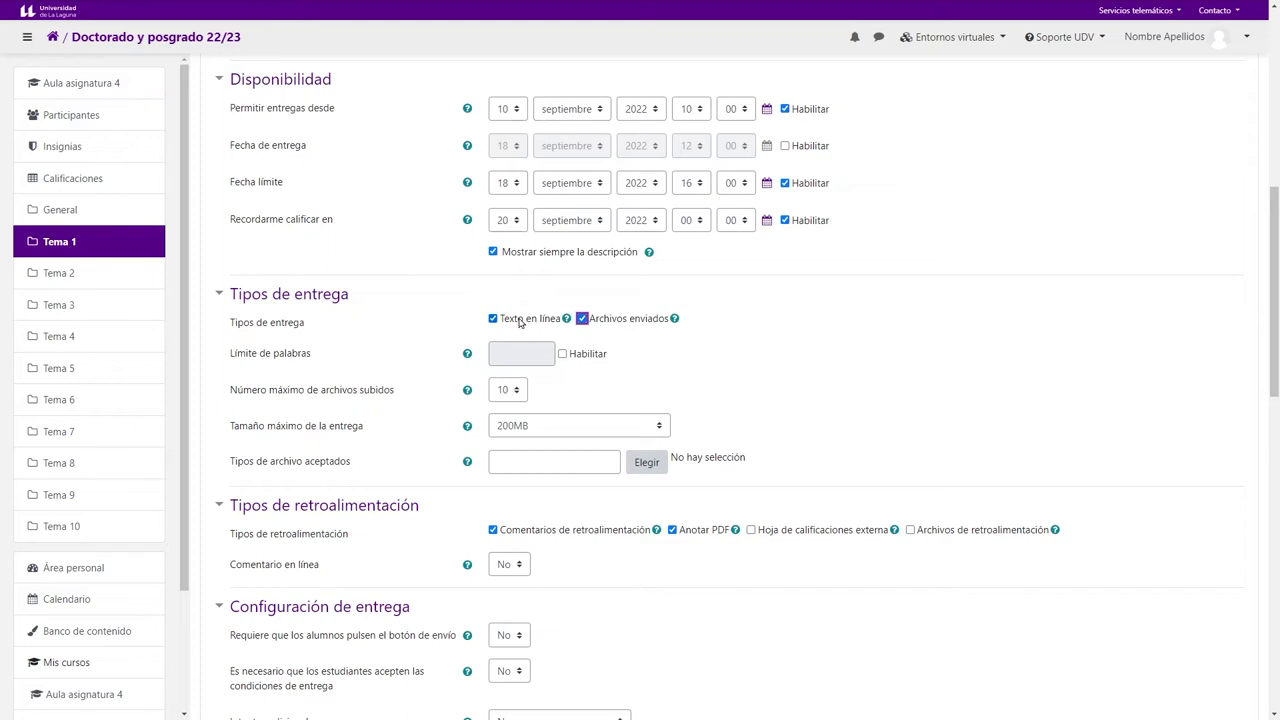
{"action": "left_click", "coordinate": [582, 318]}
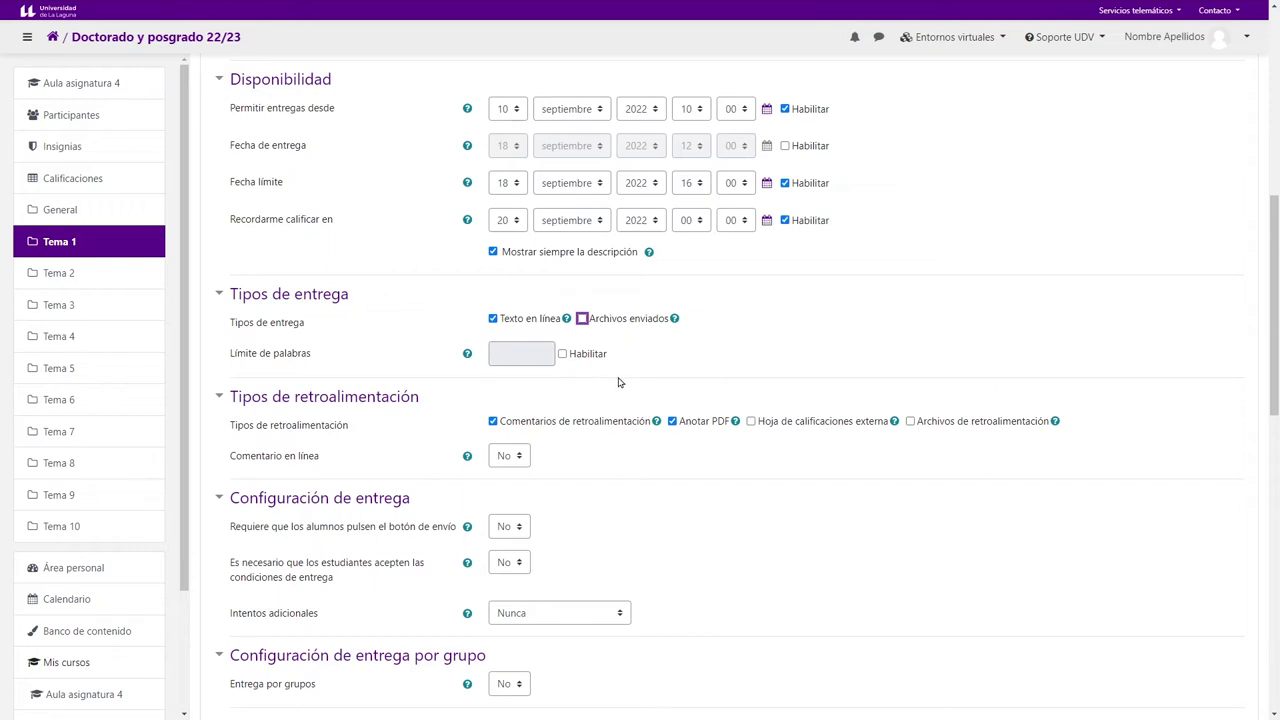
{"action": "left_click", "coordinate": [582, 318]}
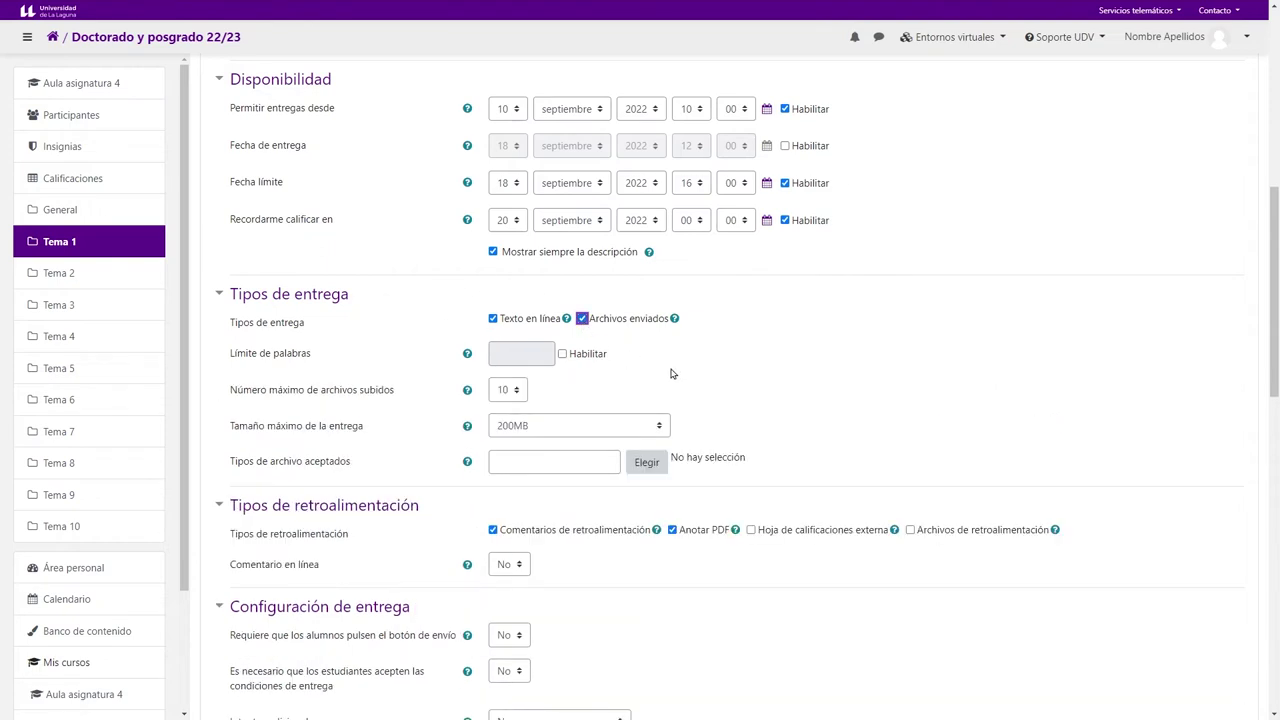
Step: Set the Número máximo de archivos subidos to 2
{"action": "left_click", "coordinate": [512, 390]}
{"action": "left_click", "coordinate": [510, 414]}
{"action": "left_click", "coordinate": [509, 391]}
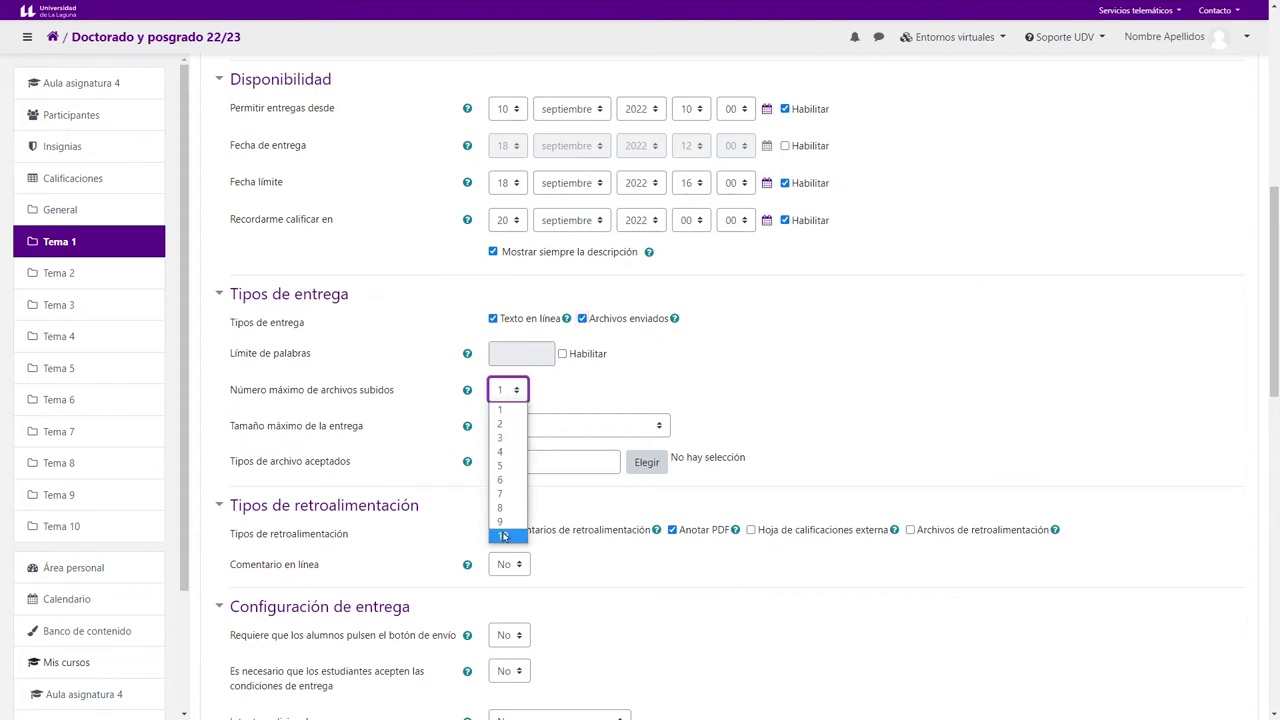
{"action": "left_click", "coordinate": [503, 423]}
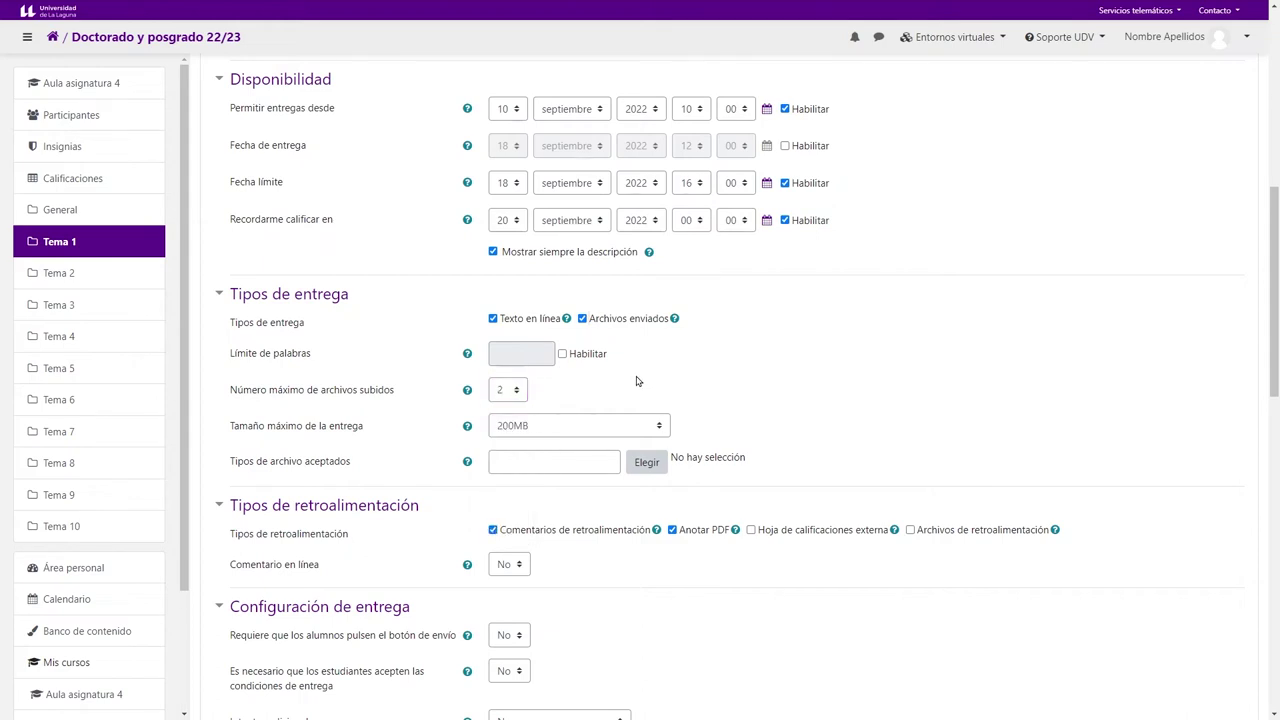
Step: Enable the Límite de palabras for online text and set it to 100
{"action": "left_click_drag", "start_coordinate": [234, 354], "coordinate": [266, 354]}
{"action": "left_click", "coordinate": [562, 354]}
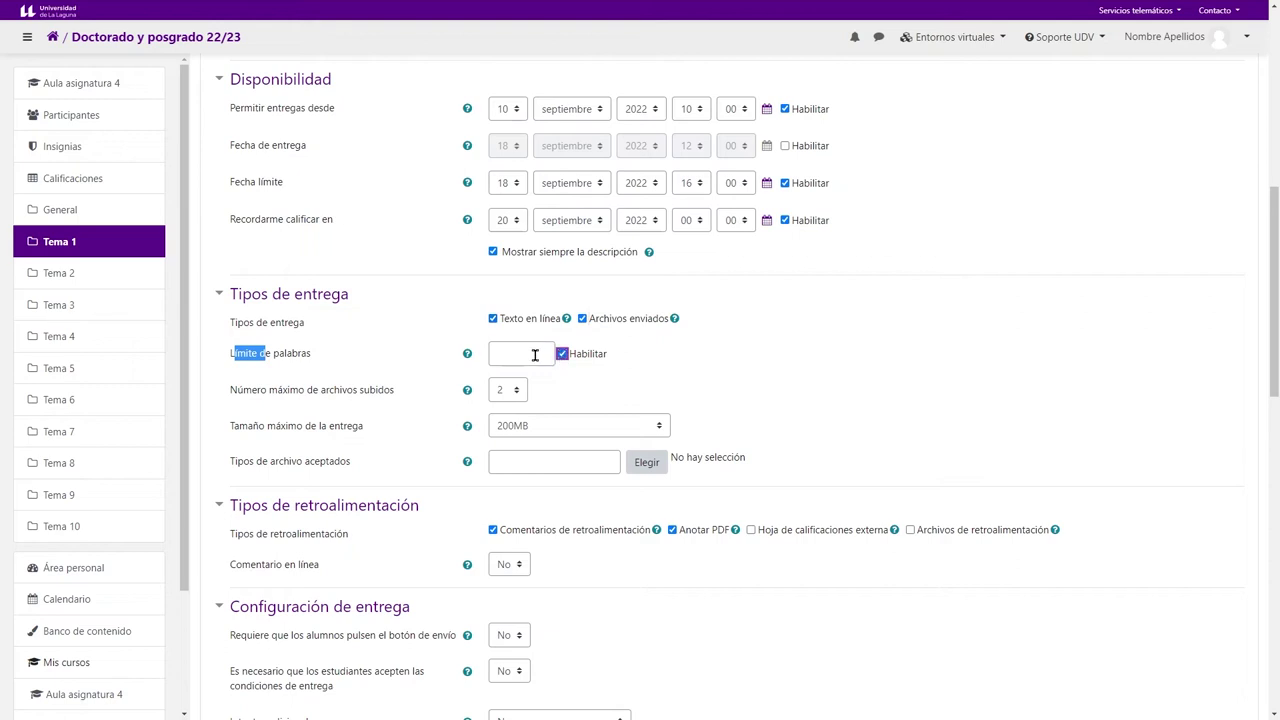
{"action": "left_click", "coordinate": [541, 350]}
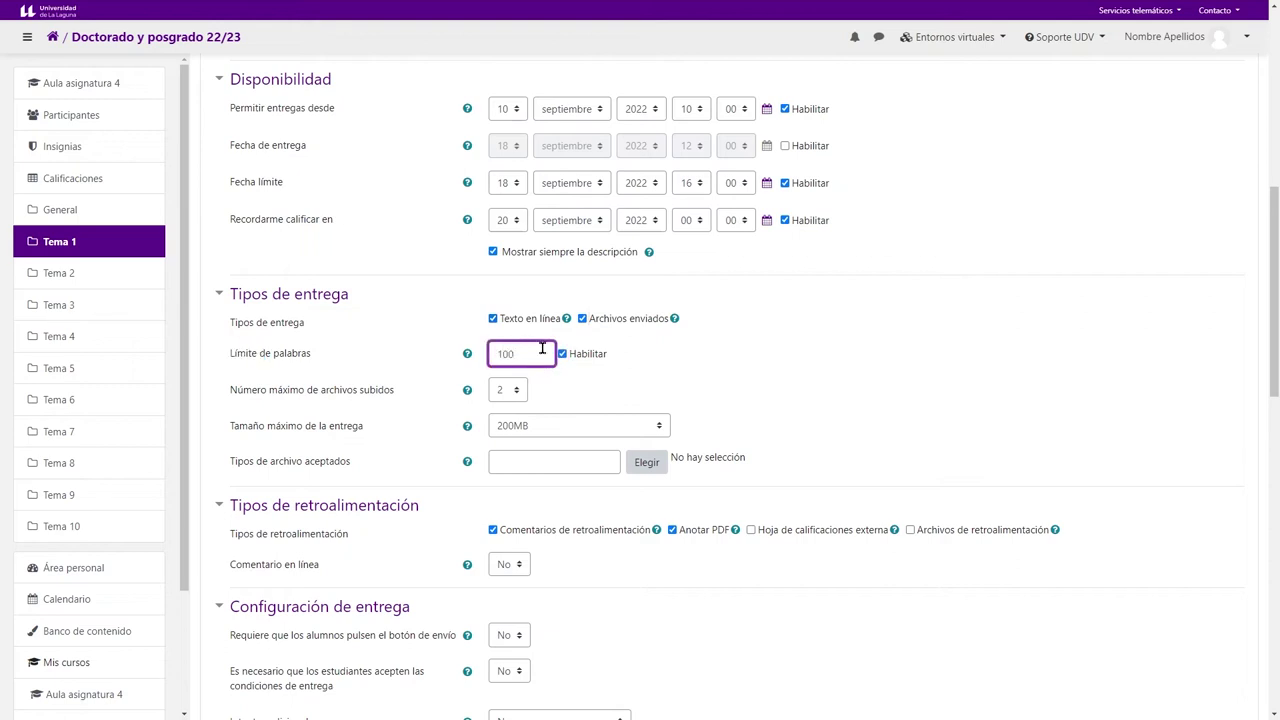
{"action": "left_click", "coordinate": [661, 363]}
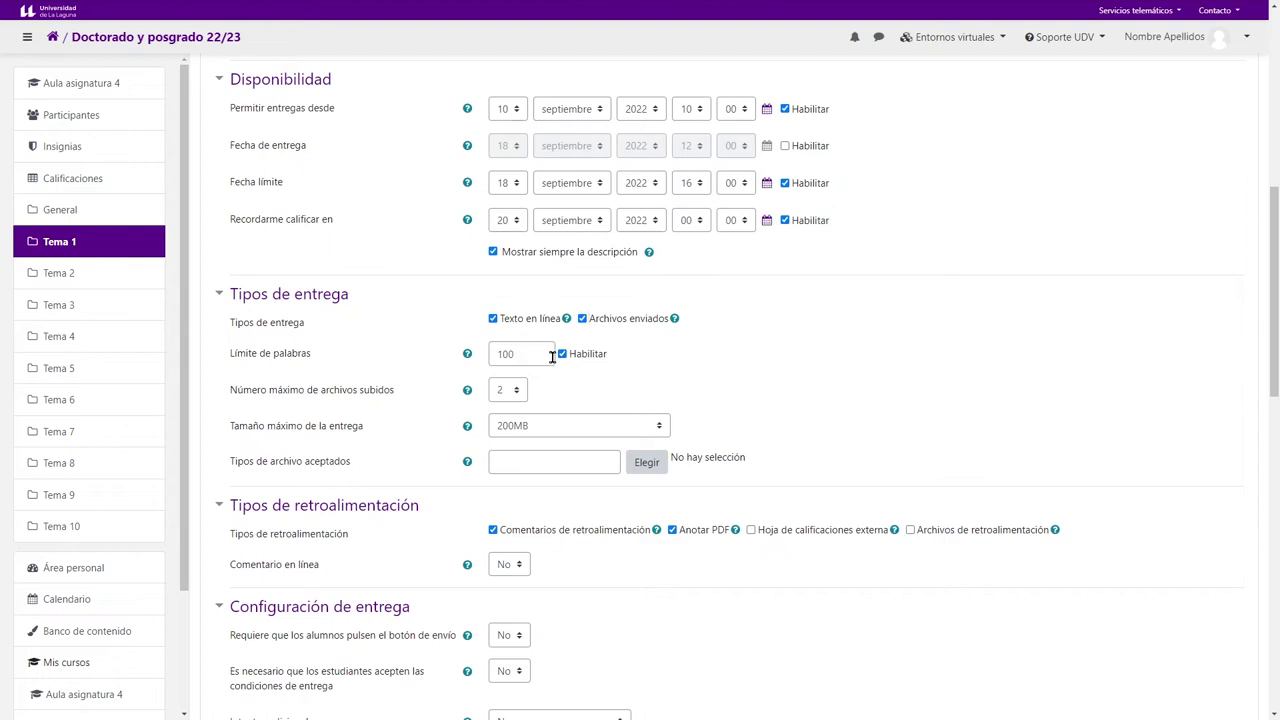
Step: Examine the Tamaño máximo de la entrega and Tipos de archivo aceptados settings and compare them with the additional files area
{"action": "left_click_drag", "start_coordinate": [231, 430], "coordinate": [367, 440]}
{"action": "left_click_drag", "start_coordinate": [226, 462], "coordinate": [353, 469]}
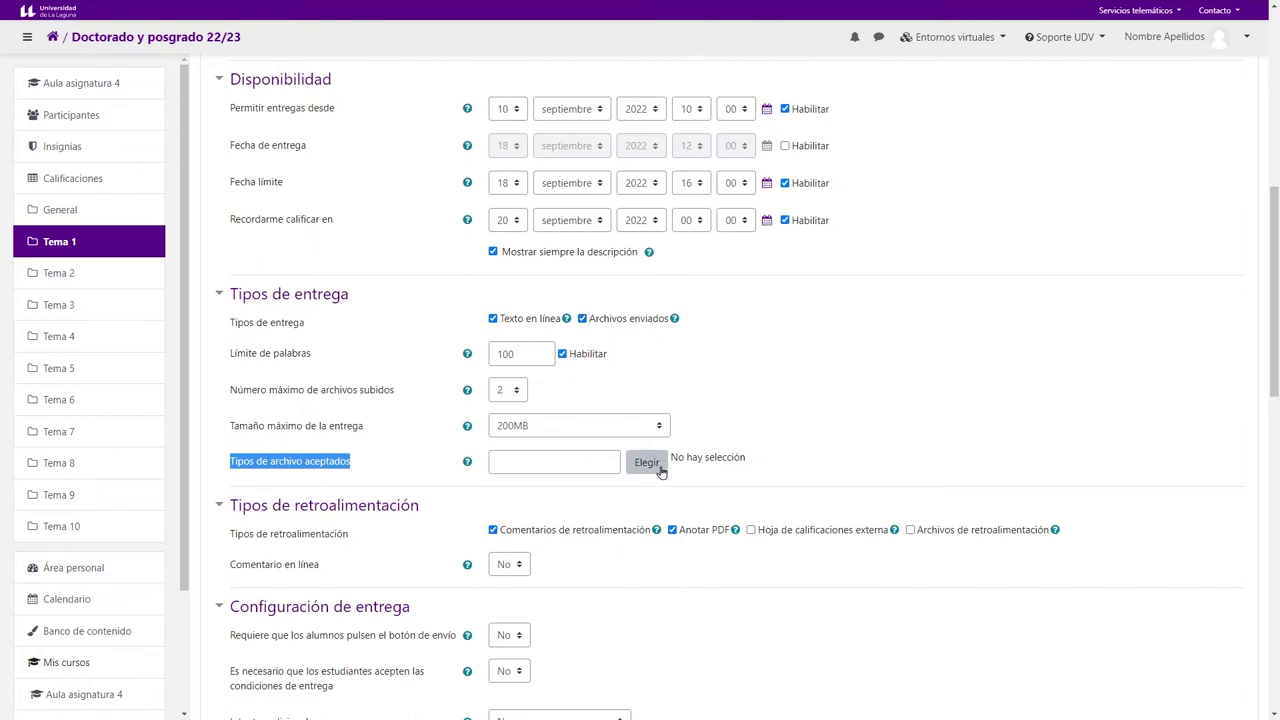
{"action": "scroll", "coordinate": [661, 470], "scroll_direction": "down", "scroll_amount": 1}
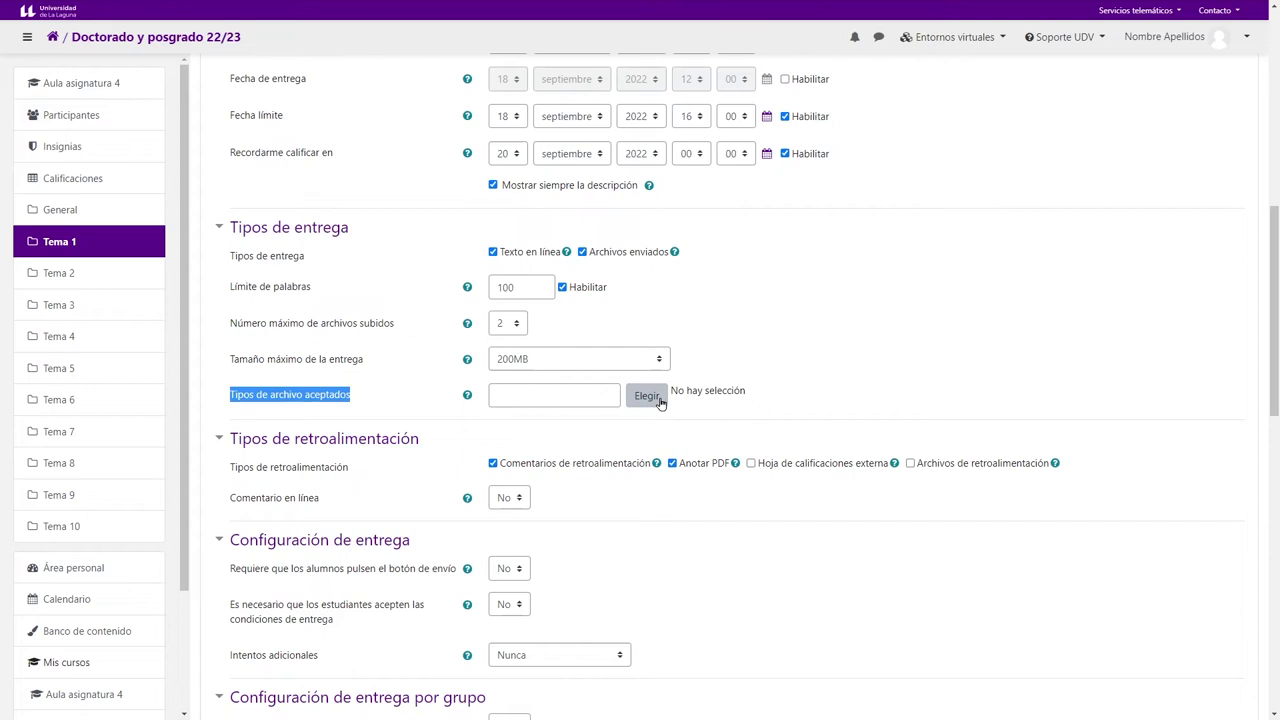
{"action": "scroll", "coordinate": [709, 354], "scroll_direction": "up", "scroll_amount": 5}
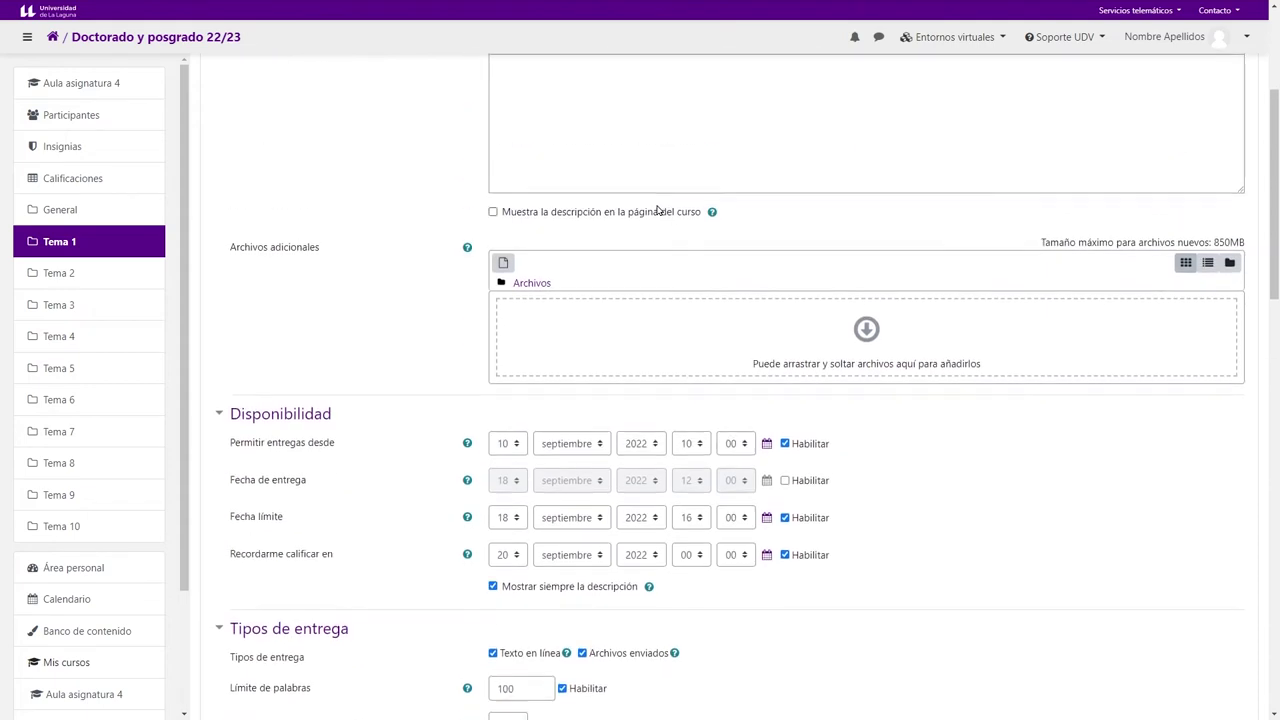
{"action": "left_click", "coordinate": [726, 202]}
{"action": "scroll", "coordinate": [291, 206], "scroll_direction": "down", "scroll_amount": 3}
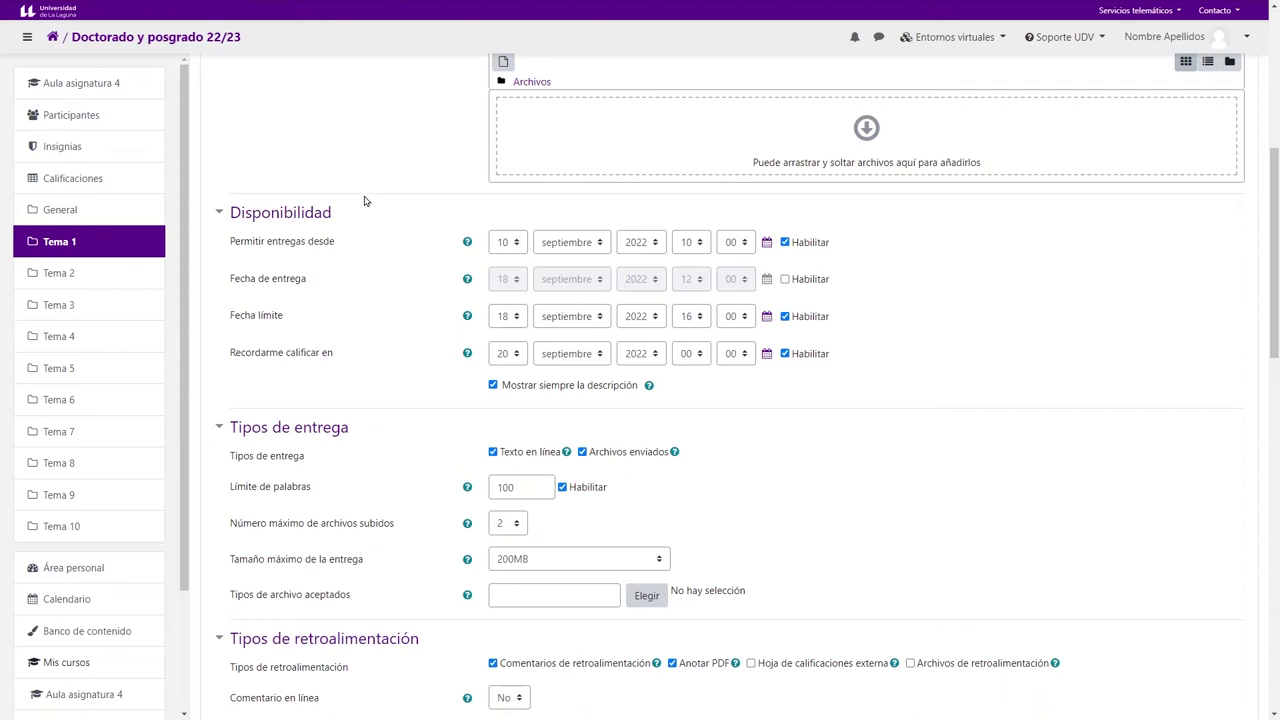
{"action": "scroll", "coordinate": [625, 488], "scroll_direction": "down", "scroll_amount": 1}
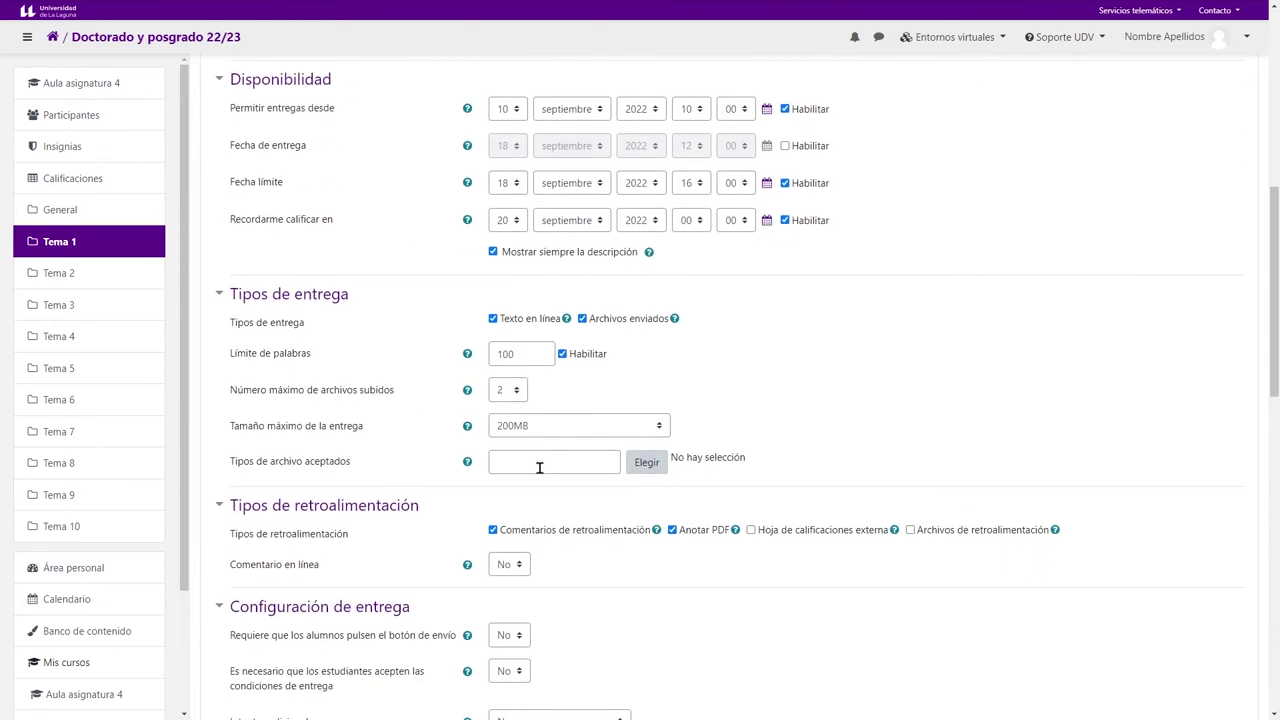
Step: Open the accepted file types chooser and expand the Archivos de documentos and Archivos de audio utilizados en la web categories
{"action": "left_click", "coordinate": [646, 465]}
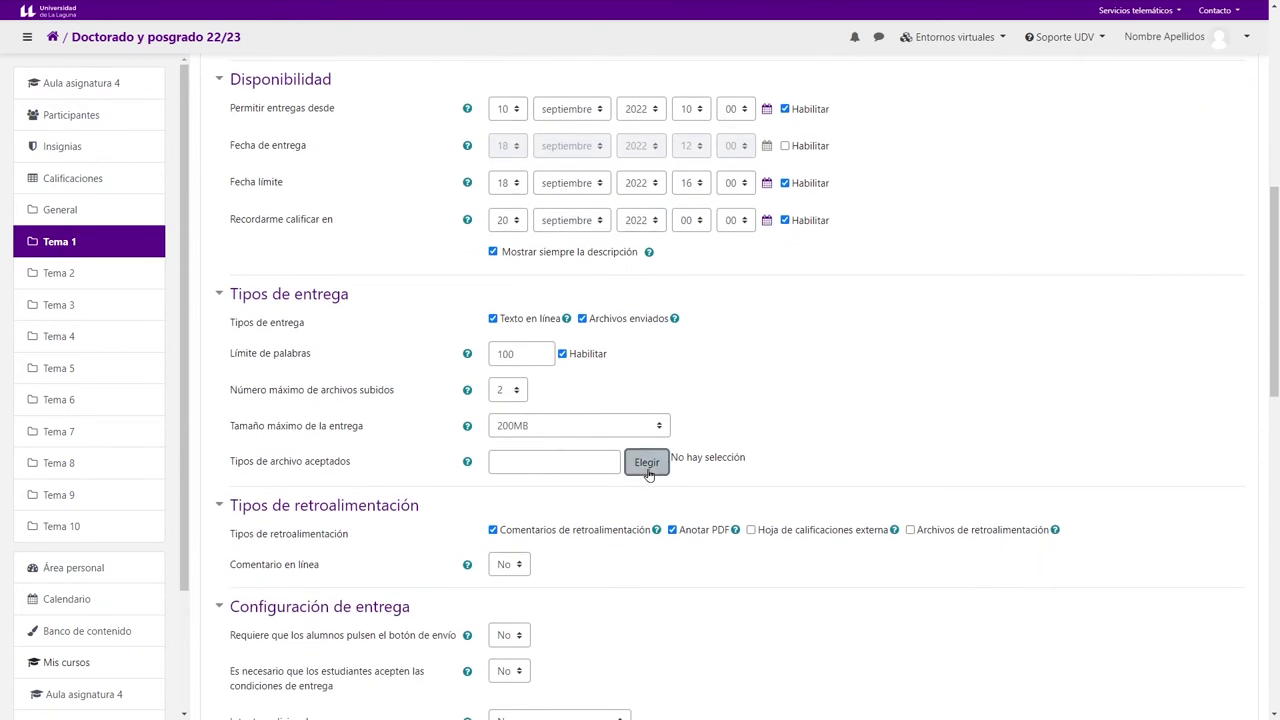
{"action": "mouse_move", "coordinate": [797, 174]}
{"action": "left_mouse_down"}
{"action": "mouse_move", "coordinate": [790, 225]}
{"action": "mouse_move", "coordinate": [786, 183]}
{"action": "left_mouse_up"}
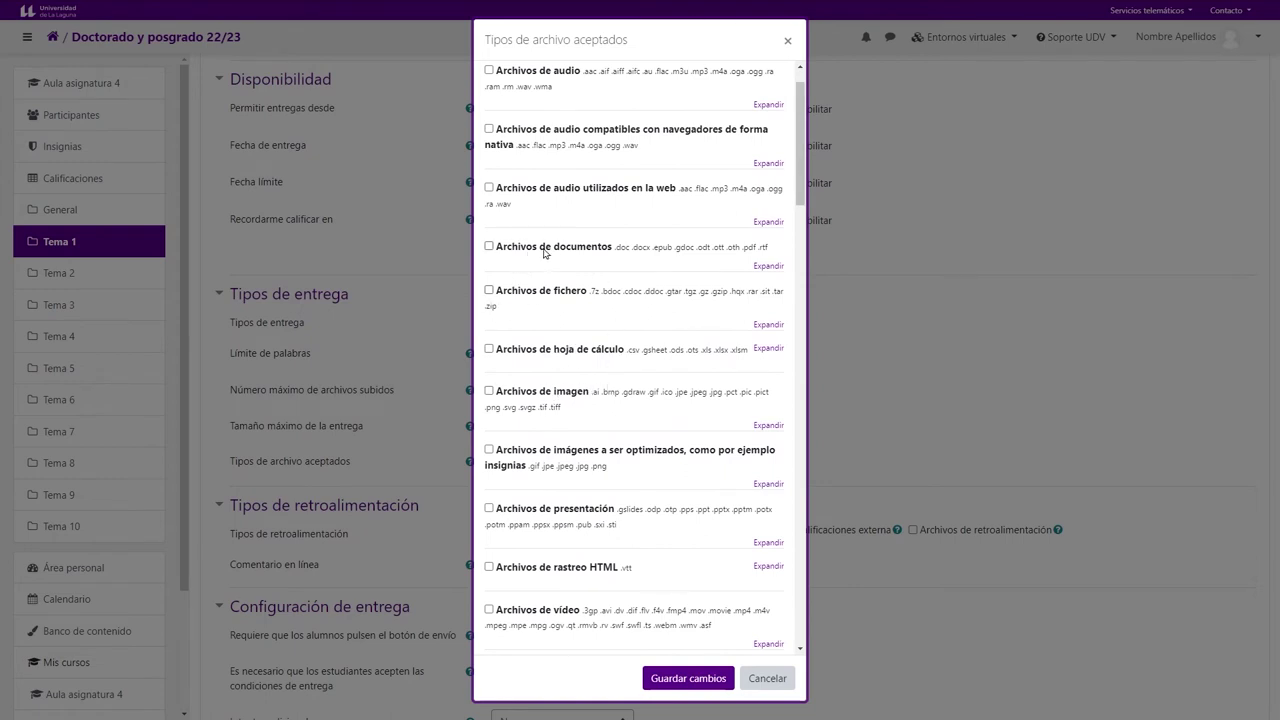
{"action": "left_click_drag", "start_coordinate": [508, 248], "coordinate": [590, 250]}
{"action": "left_click", "coordinate": [766, 266]}
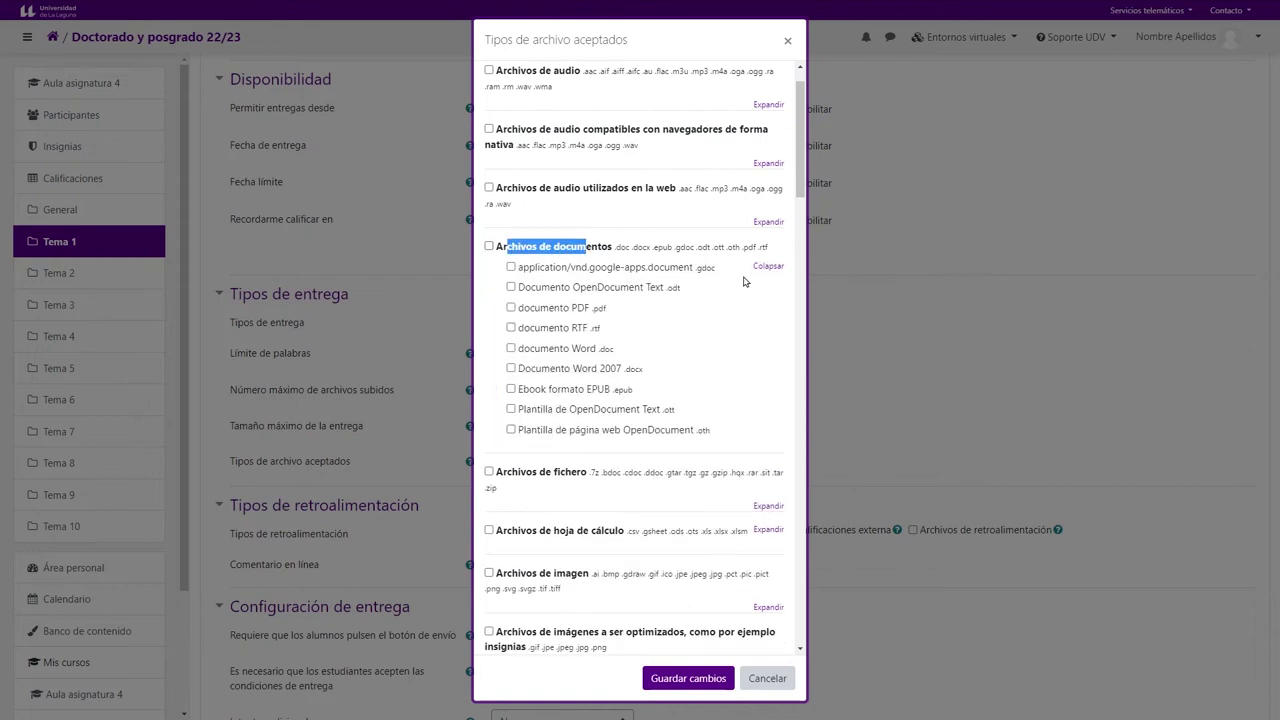
{"action": "left_click", "coordinate": [748, 296]}
{"action": "left_click", "coordinate": [561, 249]}
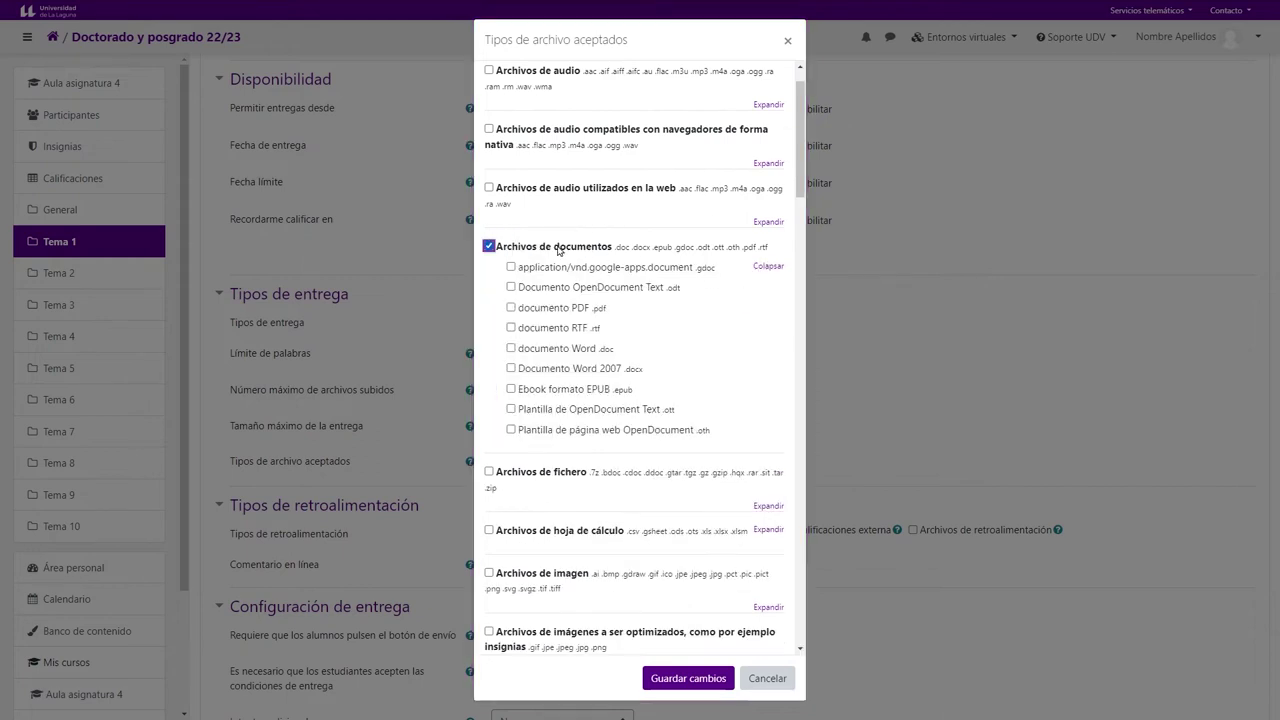
{"action": "left_click", "coordinate": [571, 249]}
{"action": "left_click", "coordinate": [761, 222]}
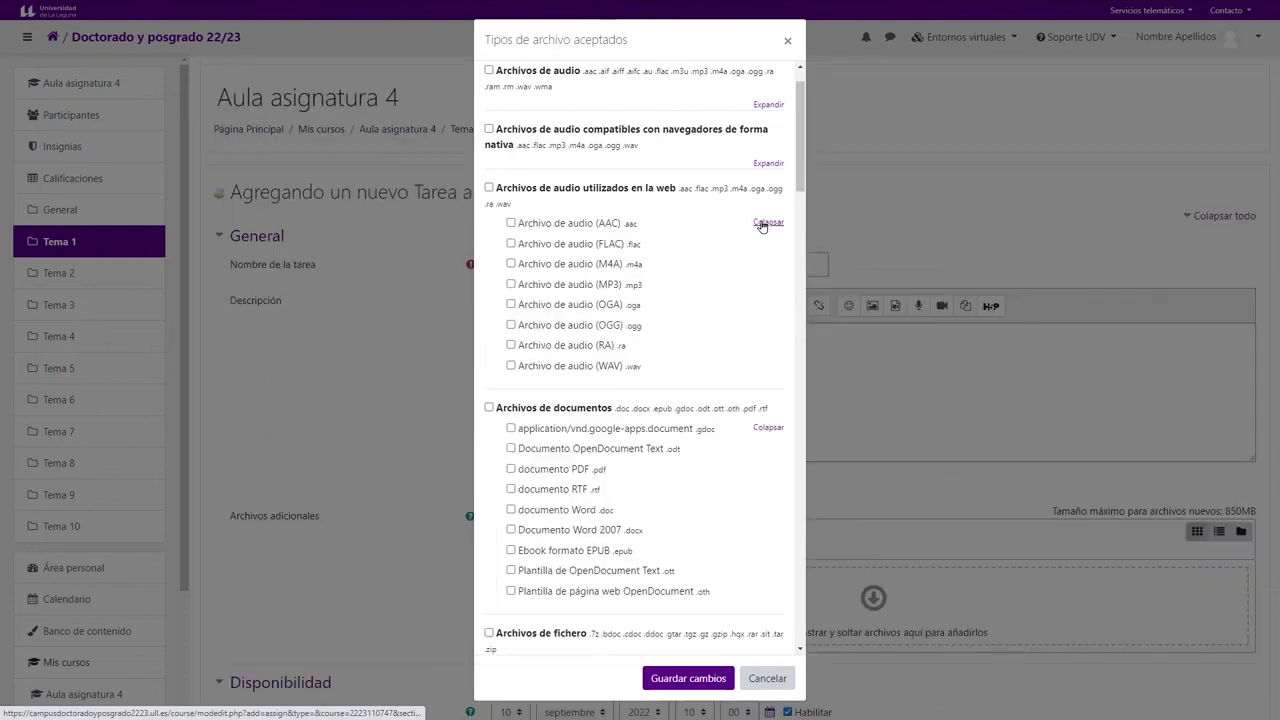
{"action": "left_click", "coordinate": [765, 427]}
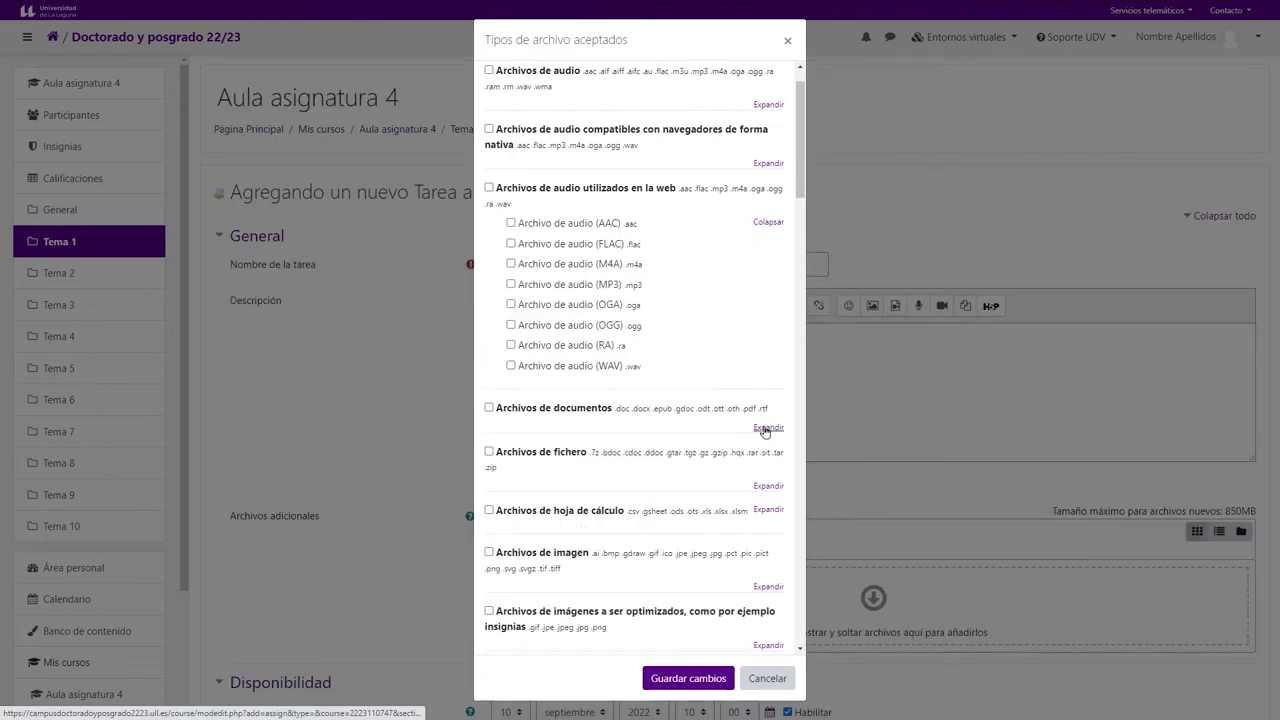
{"action": "left_click", "coordinate": [765, 428]}
Step: Select documento PDF (.pdf), documento Word (.doc) and Documento Word 2007 (.docx) under Archivos de documentos
{"action": "scroll", "coordinate": [657, 348], "scroll_direction": "down", "scroll_amount": 1}
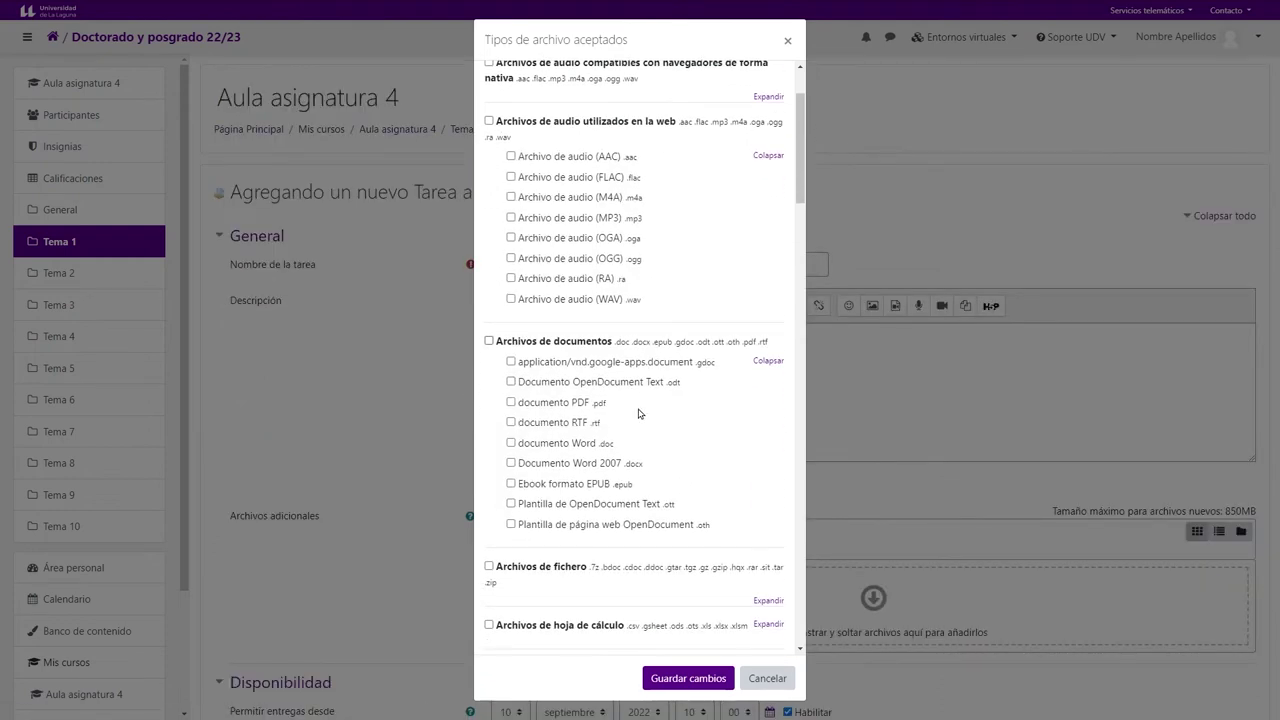
{"action": "left_click", "coordinate": [511, 402]}
{"action": "left_click", "coordinate": [511, 443]}
{"action": "left_click", "coordinate": [510, 464]}
Step: Expand Archivos de presentación and select presentación Powerpoint (.ppt) and Presentación PowerPoint 2007 (.pptx)
{"action": "scroll", "coordinate": [612, 248], "scroll_direction": "down", "scroll_amount": 2}
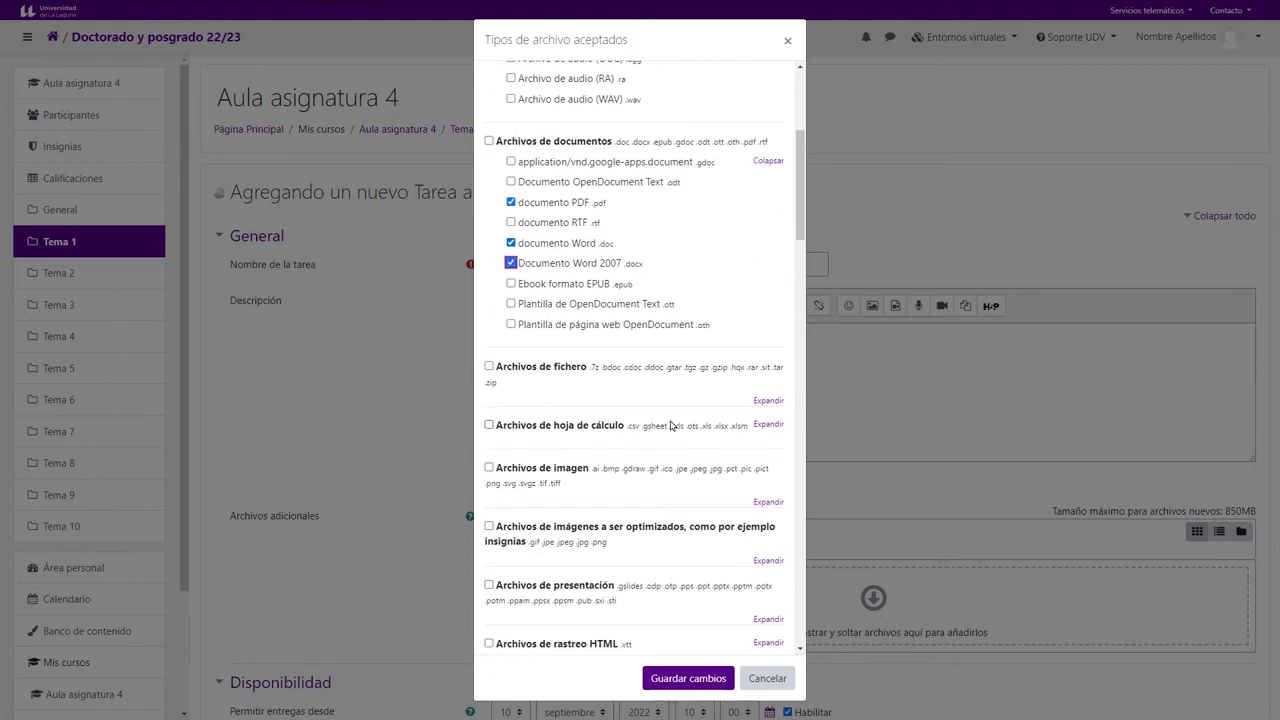
{"action": "scroll", "coordinate": [640, 460], "scroll_direction": "down", "scroll_amount": 1}
{"action": "left_click", "coordinate": [766, 553]}
{"action": "scroll", "coordinate": [520, 548], "scroll_direction": "down", "scroll_amount": 1}
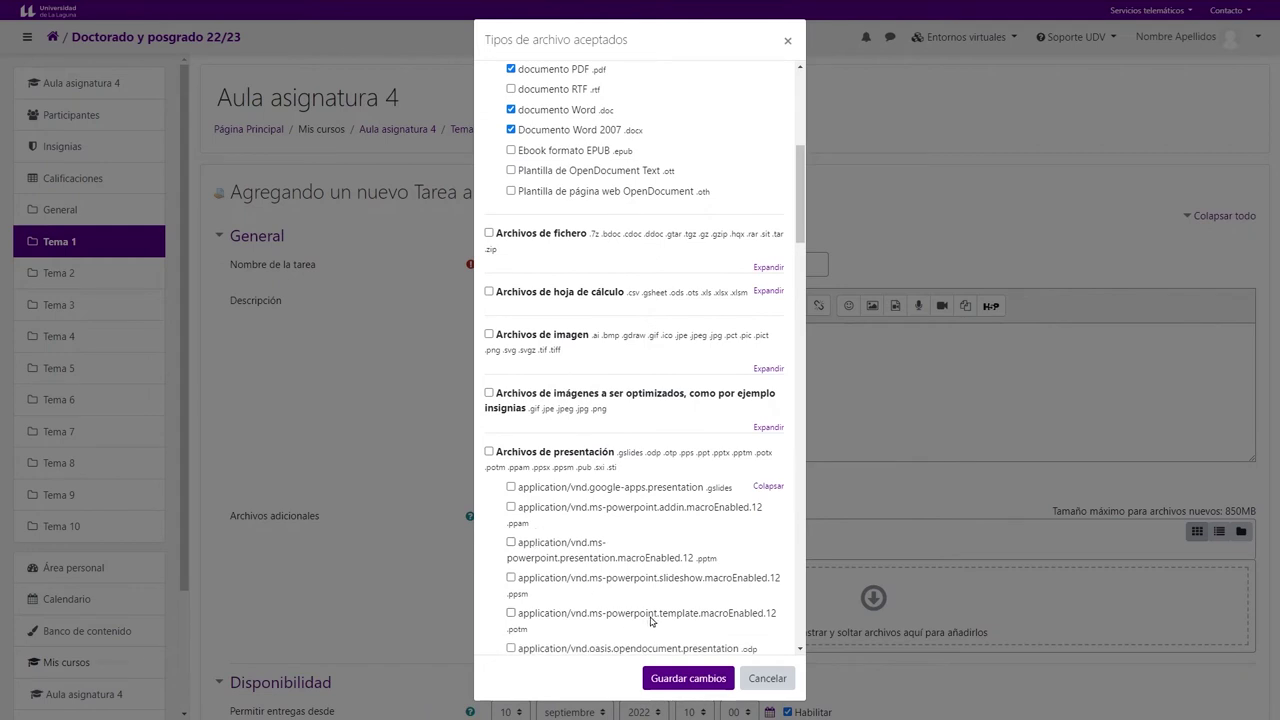
{"action": "scroll", "coordinate": [660, 500], "scroll_direction": "down", "scroll_amount": 2}
{"action": "scroll", "coordinate": [637, 524], "scroll_direction": "down", "scroll_amount": 2}
{"action": "left_click", "coordinate": [511, 575]}
{"action": "left_click", "coordinate": [511, 596]}
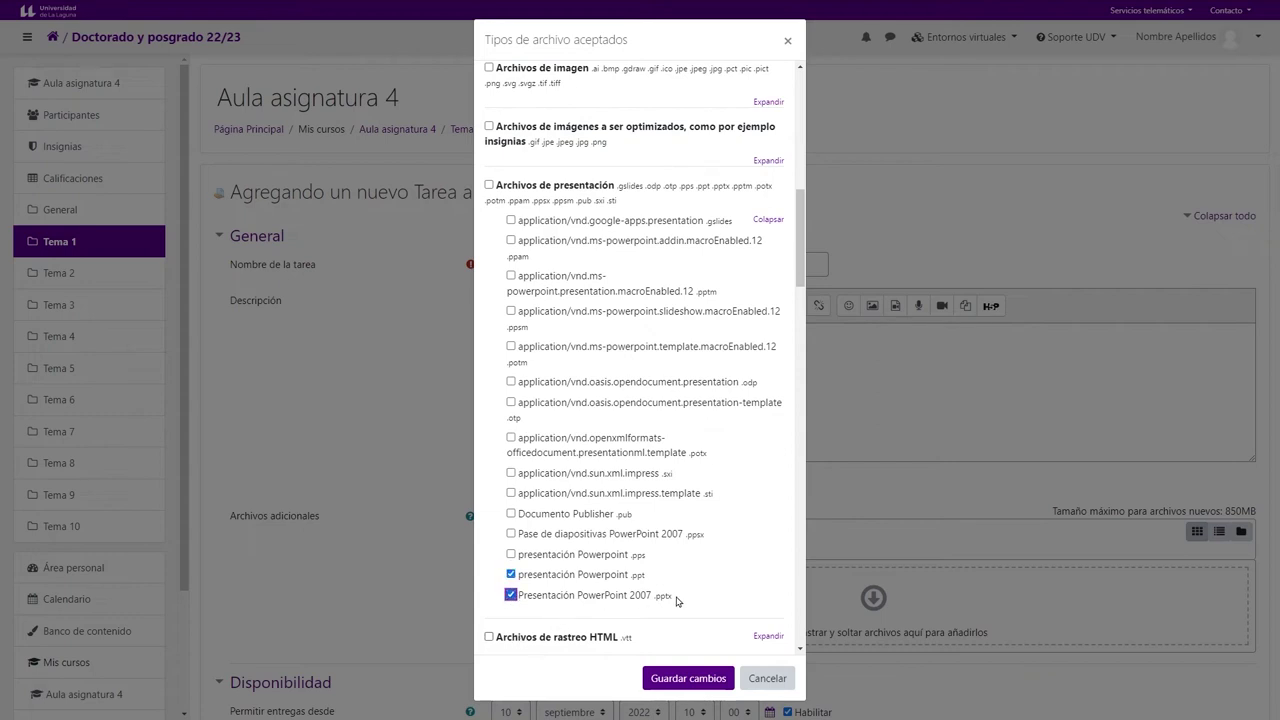
Step: Check the selected file types and deselect the .ppt and .pptx presentation formats
{"action": "scroll", "coordinate": [643, 564], "scroll_direction": "up", "scroll_amount": 5}
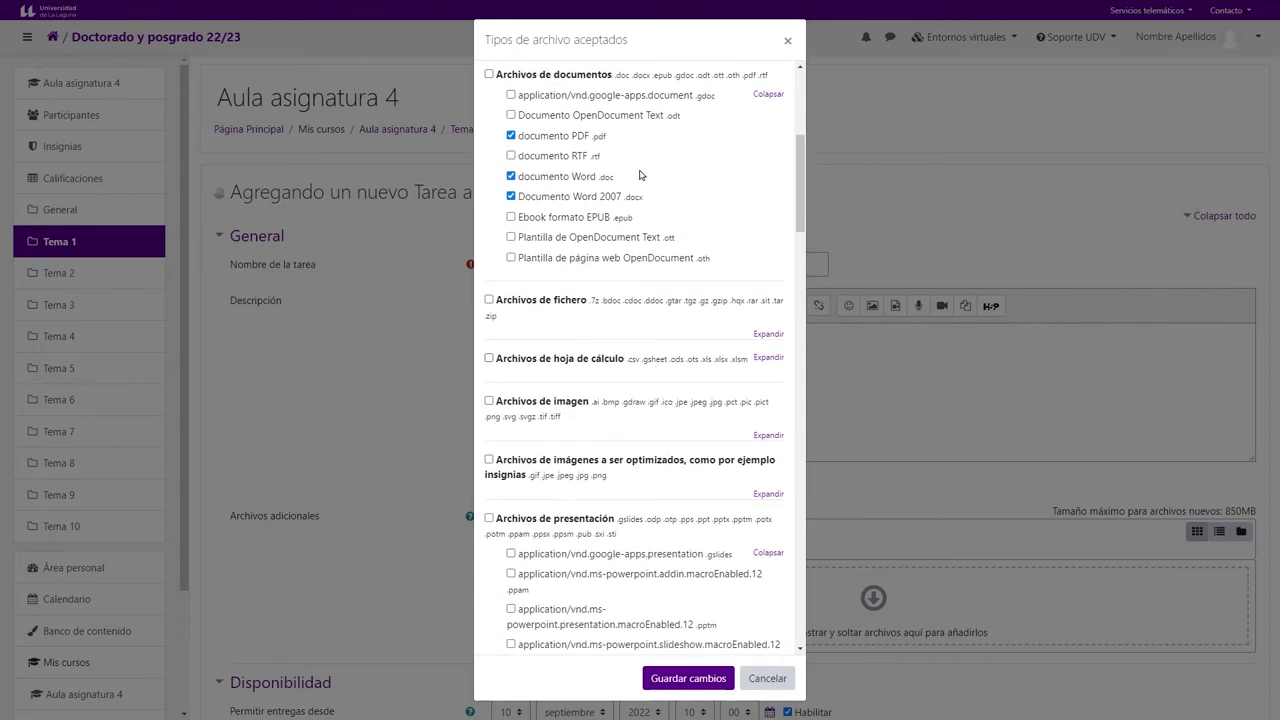
{"action": "scroll", "coordinate": [657, 190], "scroll_direction": "down", "scroll_amount": 4}
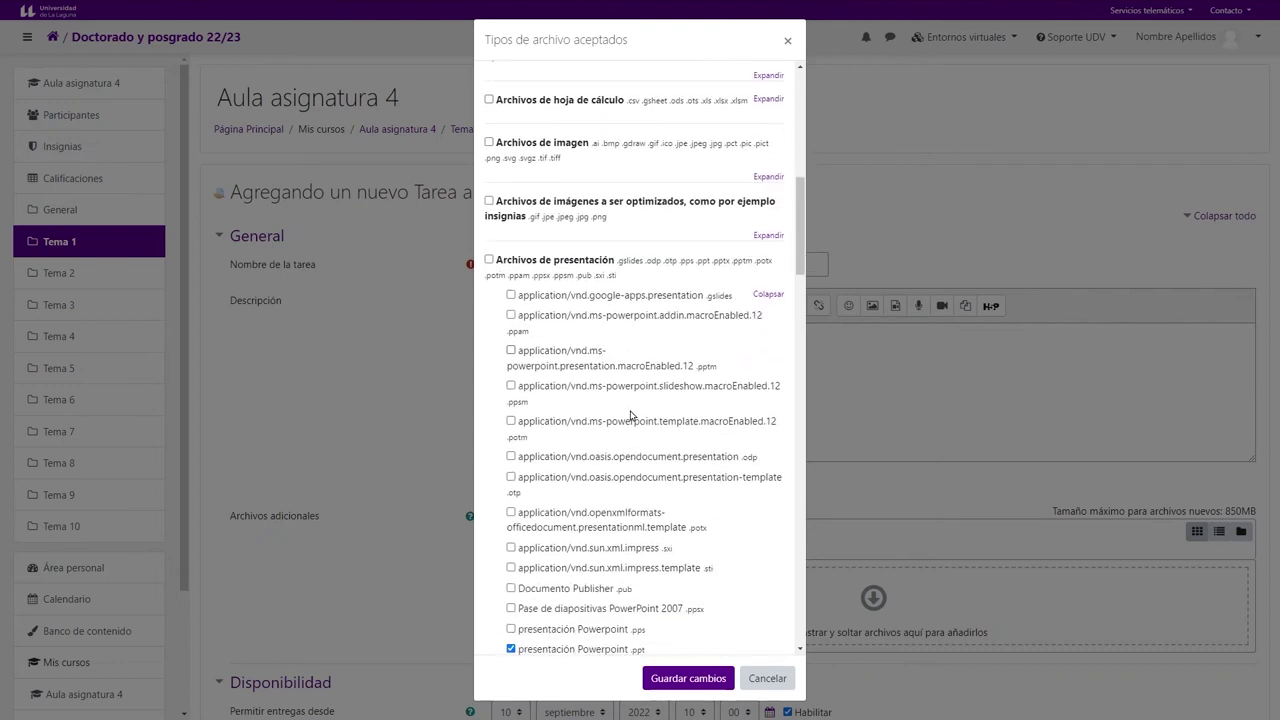
{"action": "scroll", "coordinate": [630, 415], "scroll_direction": "down", "scroll_amount": 2}
{"action": "left_click", "coordinate": [511, 528]}
{"action": "left_click", "coordinate": [511, 508]}
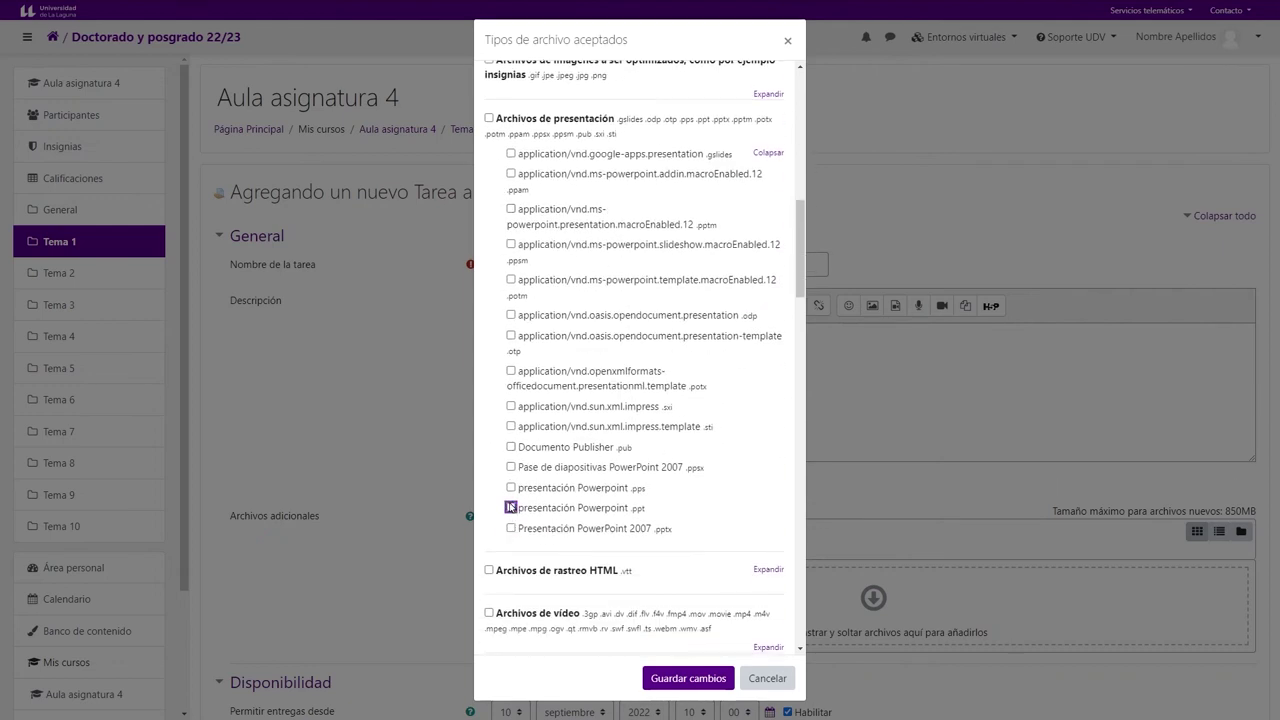
Step: Deselect the .doc and .docx Word formats and save the accepted file types with only documento PDF selected
{"action": "scroll", "coordinate": [511, 508], "scroll_direction": "up", "scroll_amount": 5}
{"action": "left_click", "coordinate": [511, 110]}
{"action": "left_click", "coordinate": [511, 110]}
{"action": "left_click", "coordinate": [688, 678]}
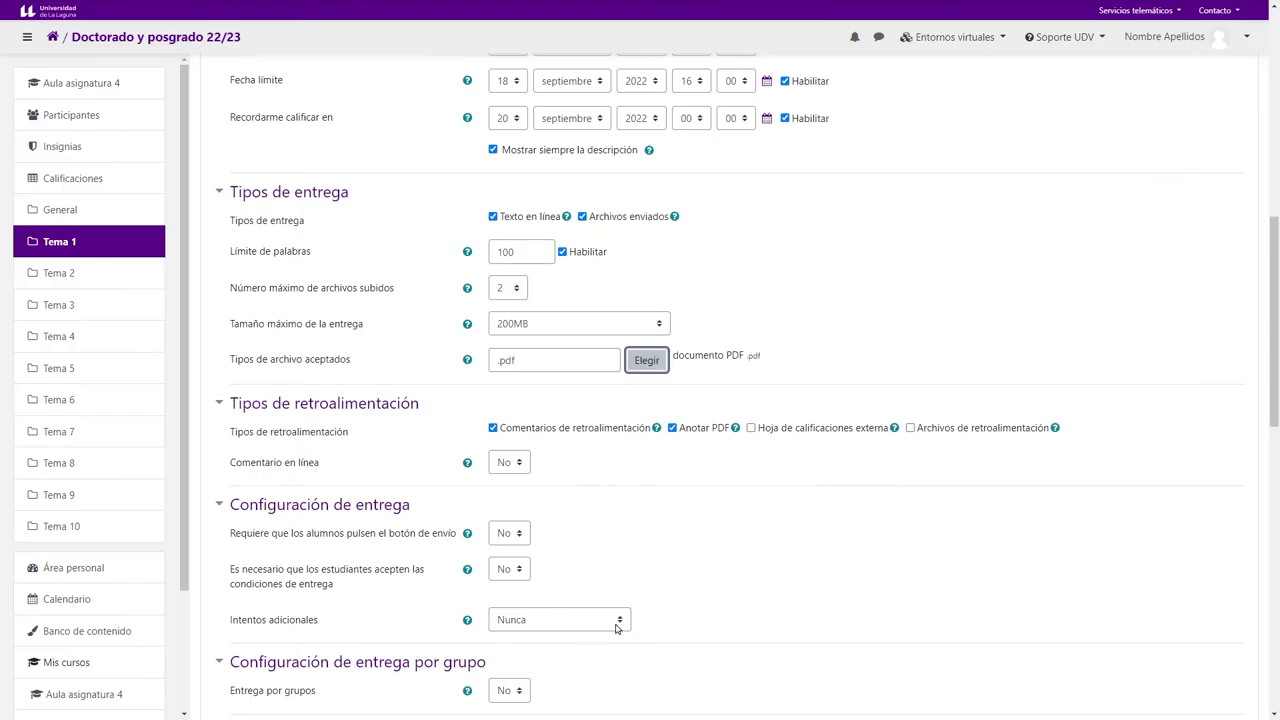
{"action": "left_click_drag", "start_coordinate": [229, 359], "coordinate": [365, 361]}
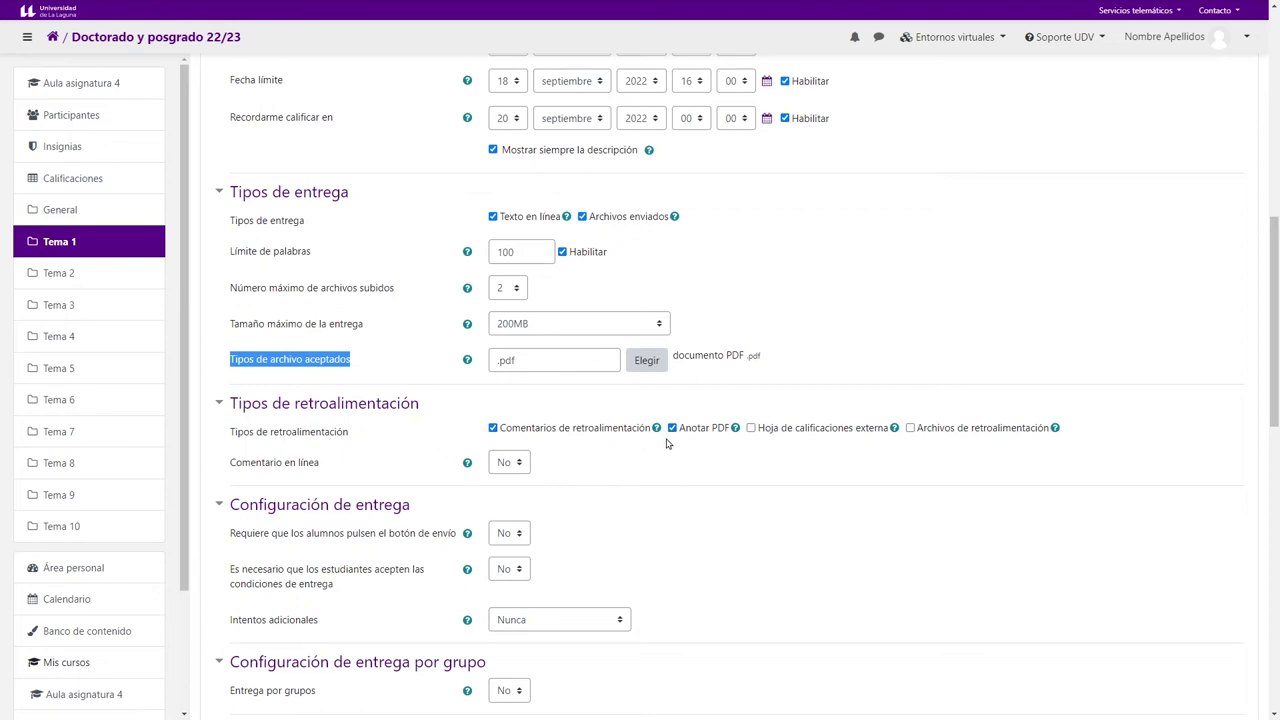
Step: Set Entrega por grupos to Sí to try the group submission options, and restore it to No
{"action": "left_click", "coordinate": [371, 437]}
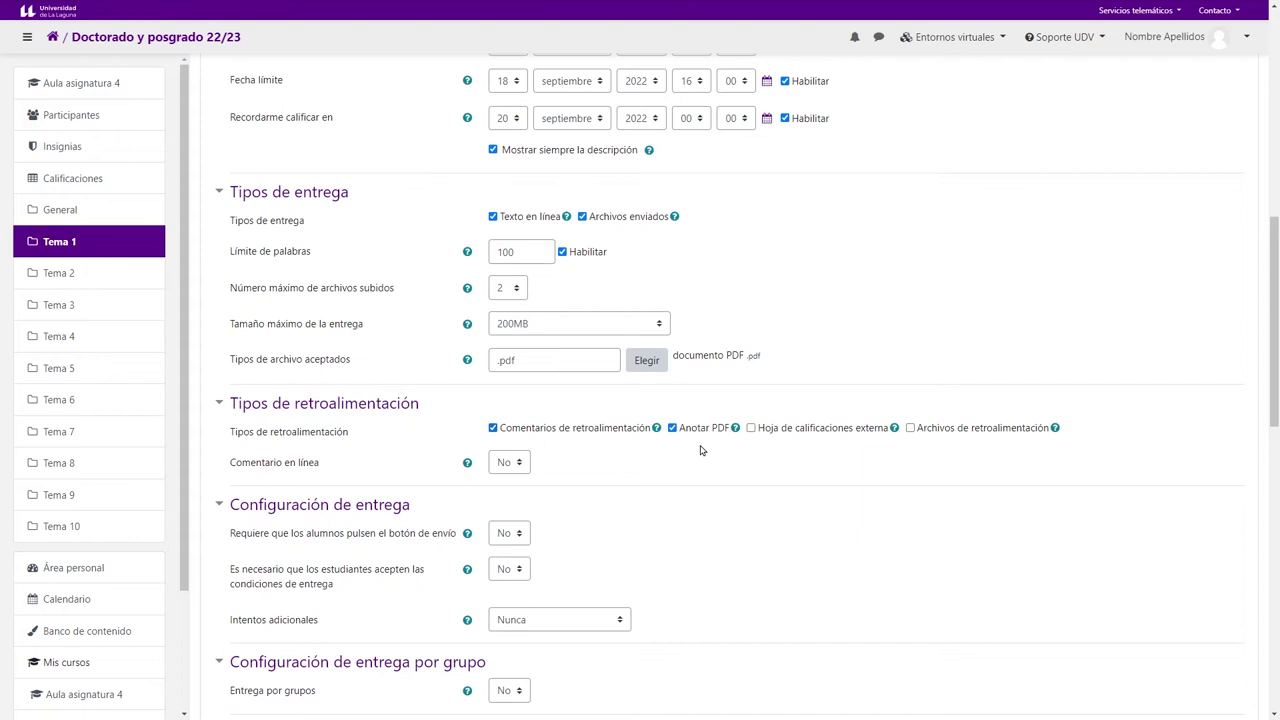
{"action": "scroll", "coordinate": [580, 512], "scroll_direction": "down", "scroll_amount": 2}
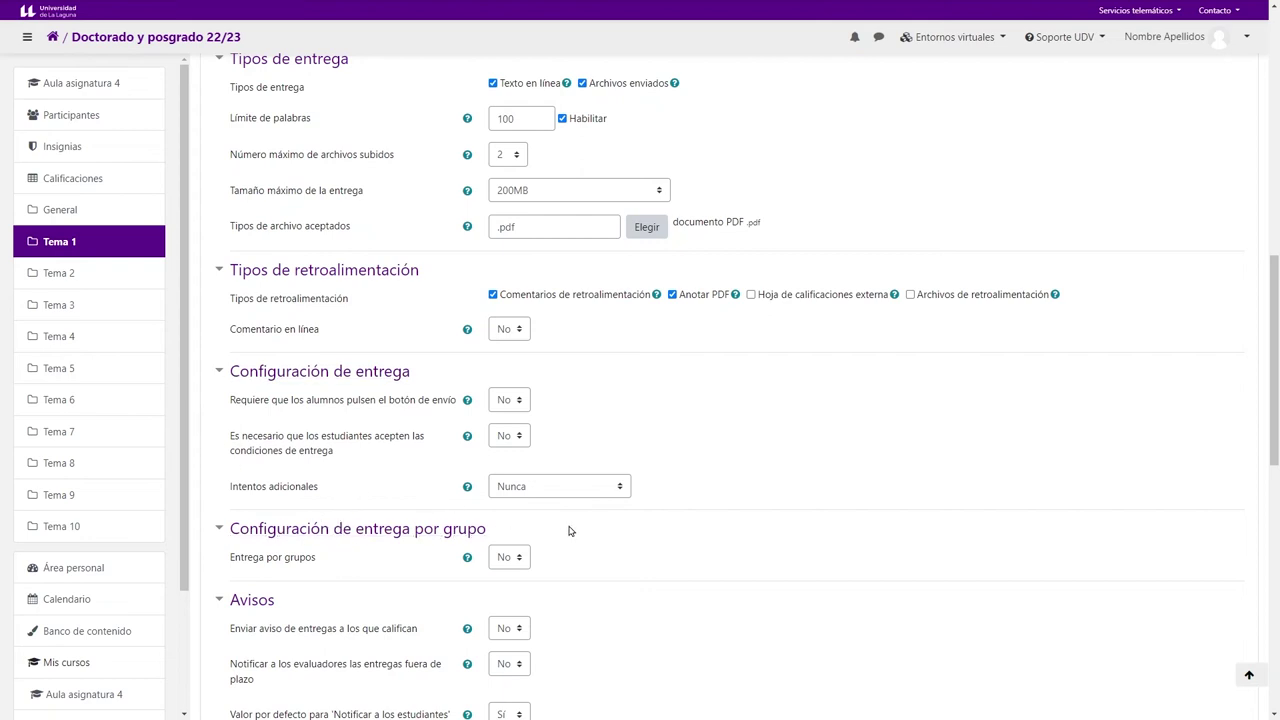
{"action": "scroll", "coordinate": [388, 435], "scroll_direction": "down", "scroll_amount": 3}
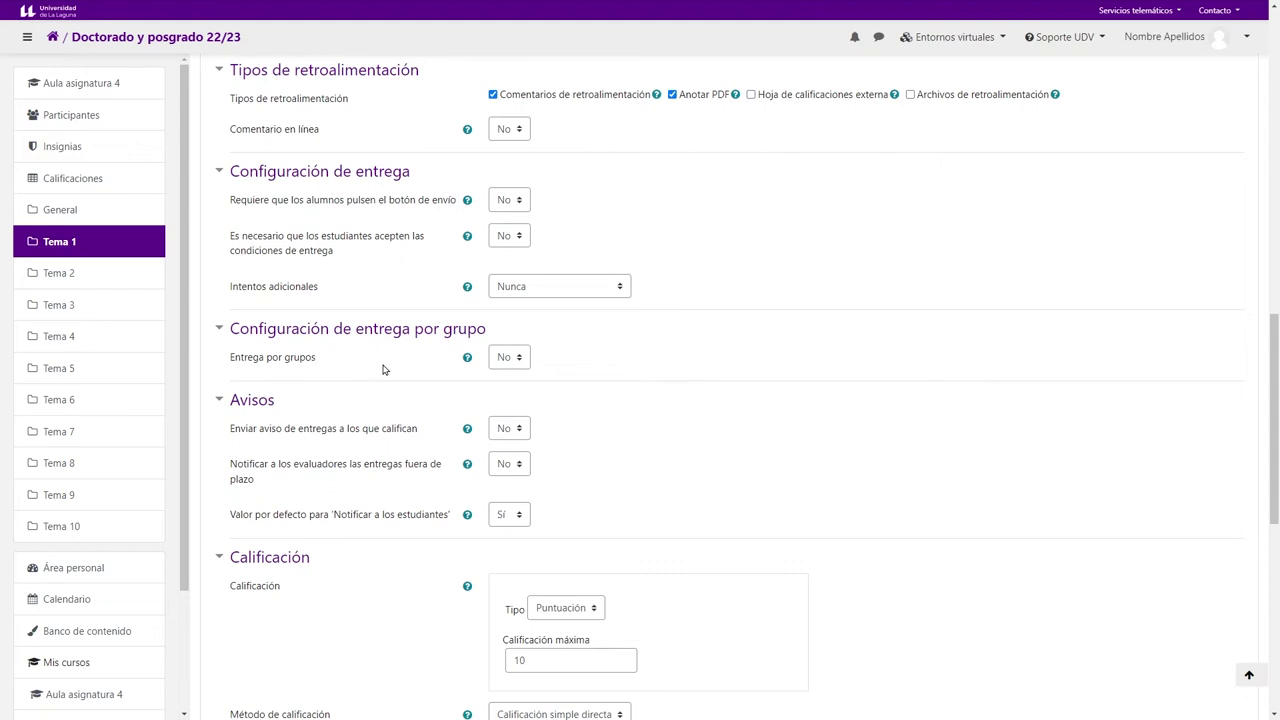
{"action": "left_click", "coordinate": [509, 357]}
{"action": "left_click", "coordinate": [345, 391]}
{"action": "left_click", "coordinate": [509, 357]}
{"action": "left_click", "coordinate": [508, 391]}
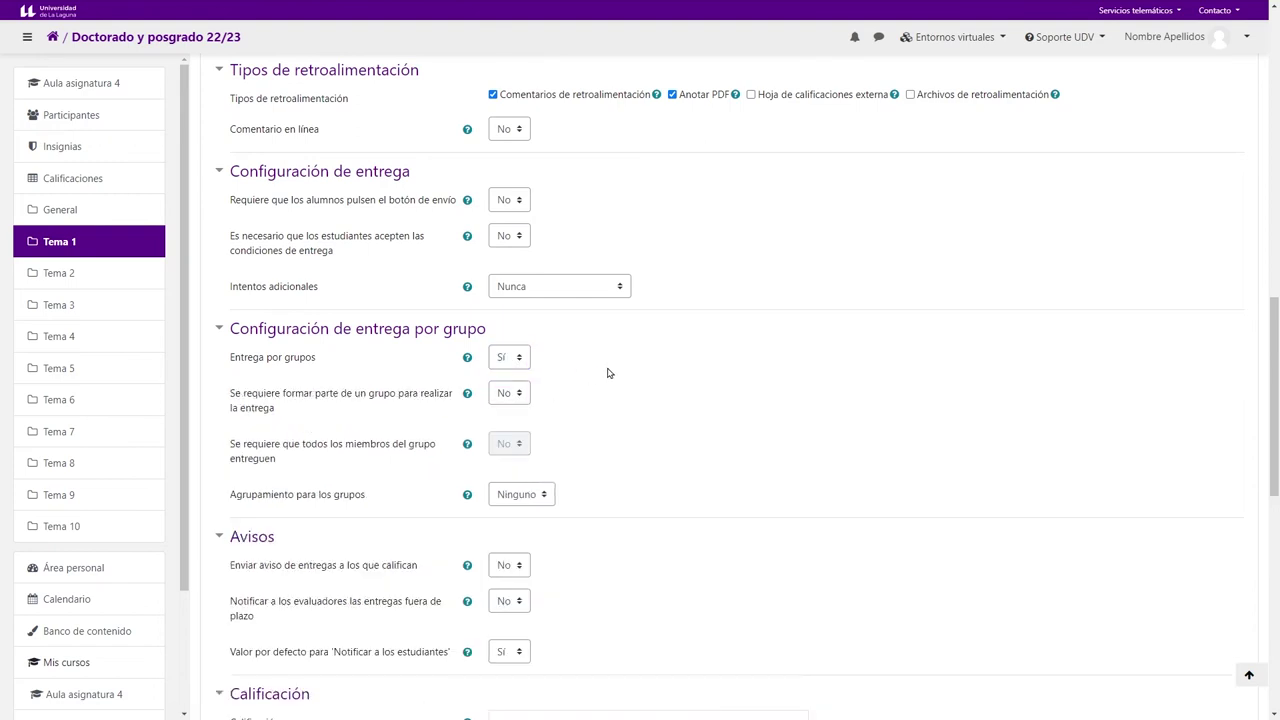
{"action": "left_click", "coordinate": [512, 357]}
{"action": "left_click", "coordinate": [505, 372]}
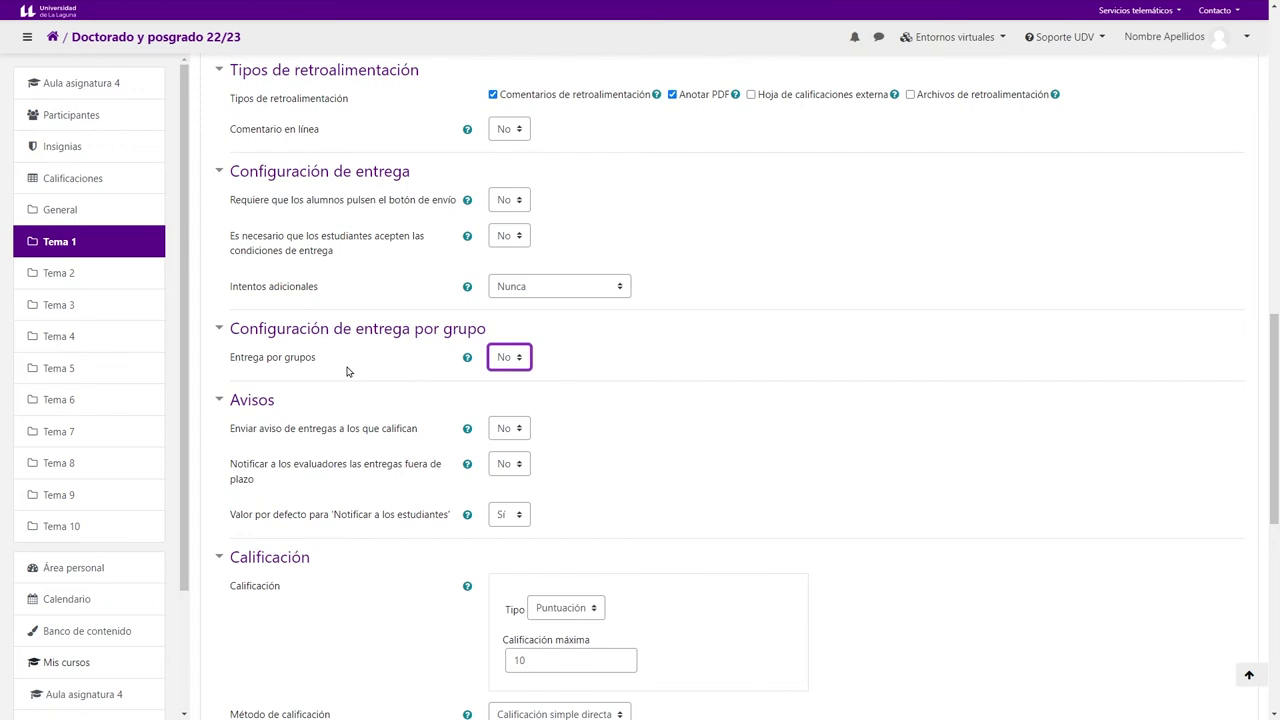
Step: Set the Calificación type to Ninguna to try the ungraded option, and restore it to Puntuación
{"action": "scroll", "coordinate": [373, 494], "scroll_direction": "down", "scroll_amount": 3}
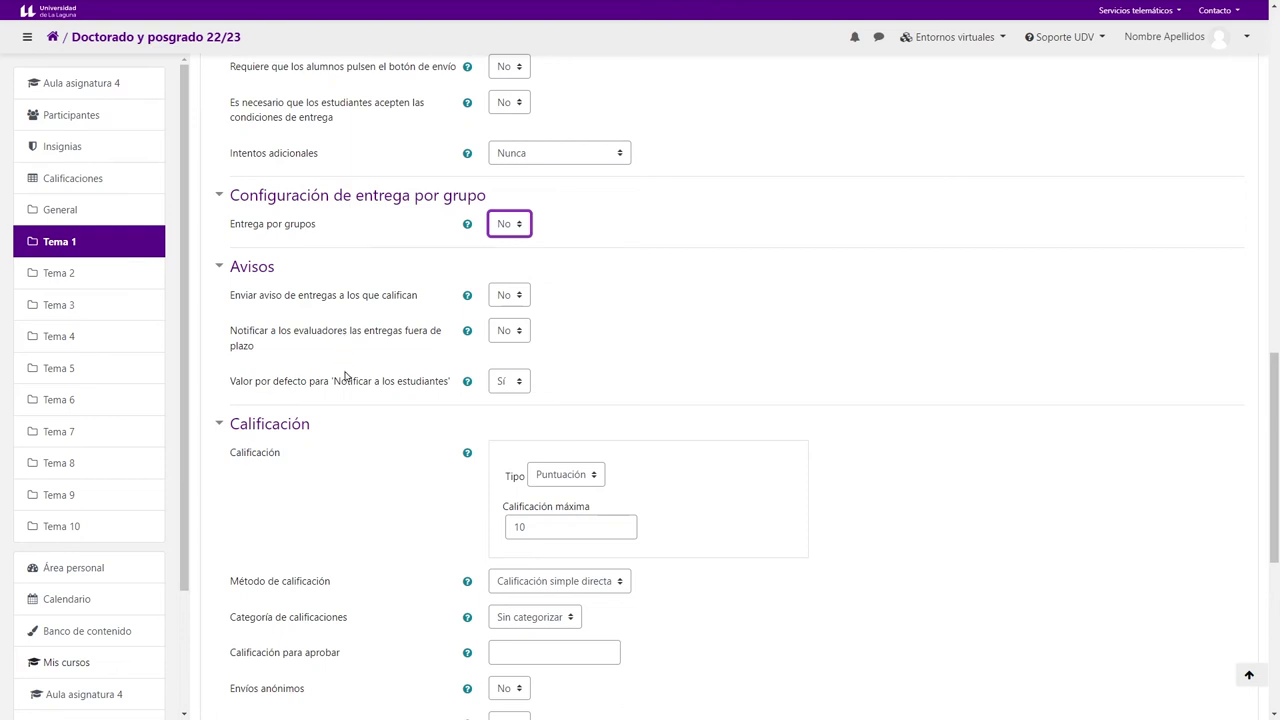
{"action": "scroll", "coordinate": [409, 449], "scroll_direction": "down", "scroll_amount": 2}
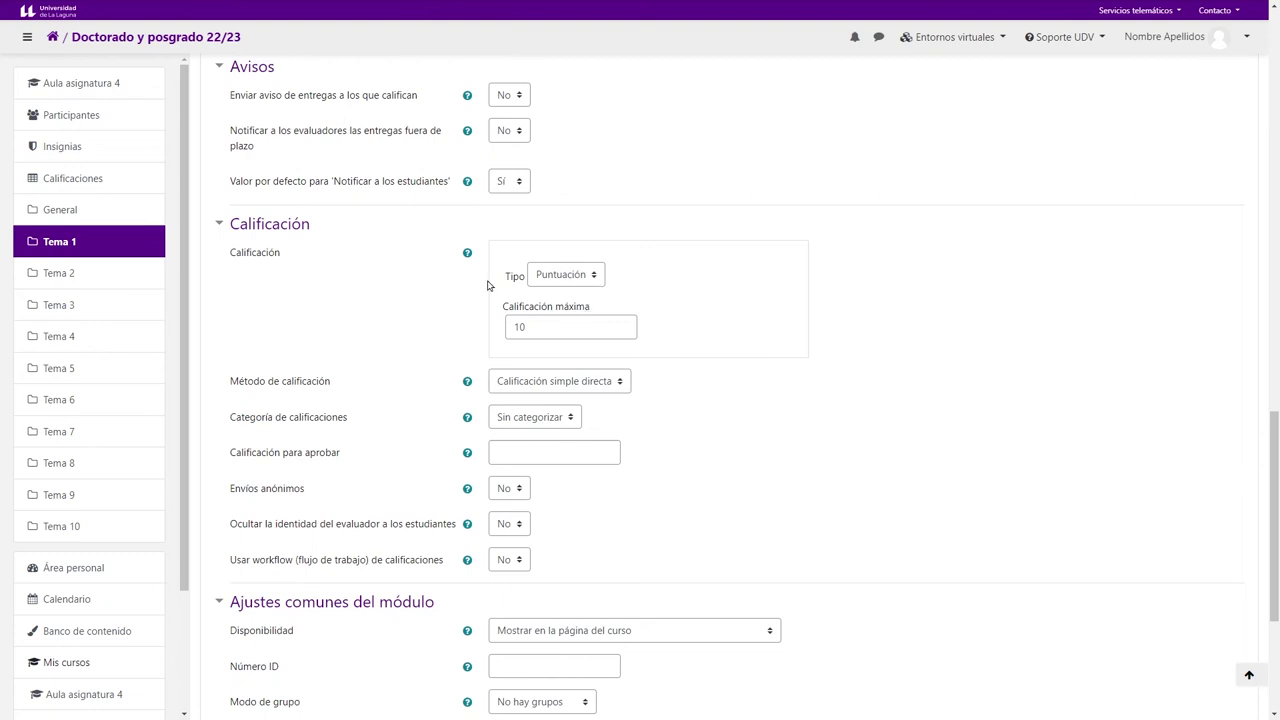
{"action": "left_click", "coordinate": [554, 280]}
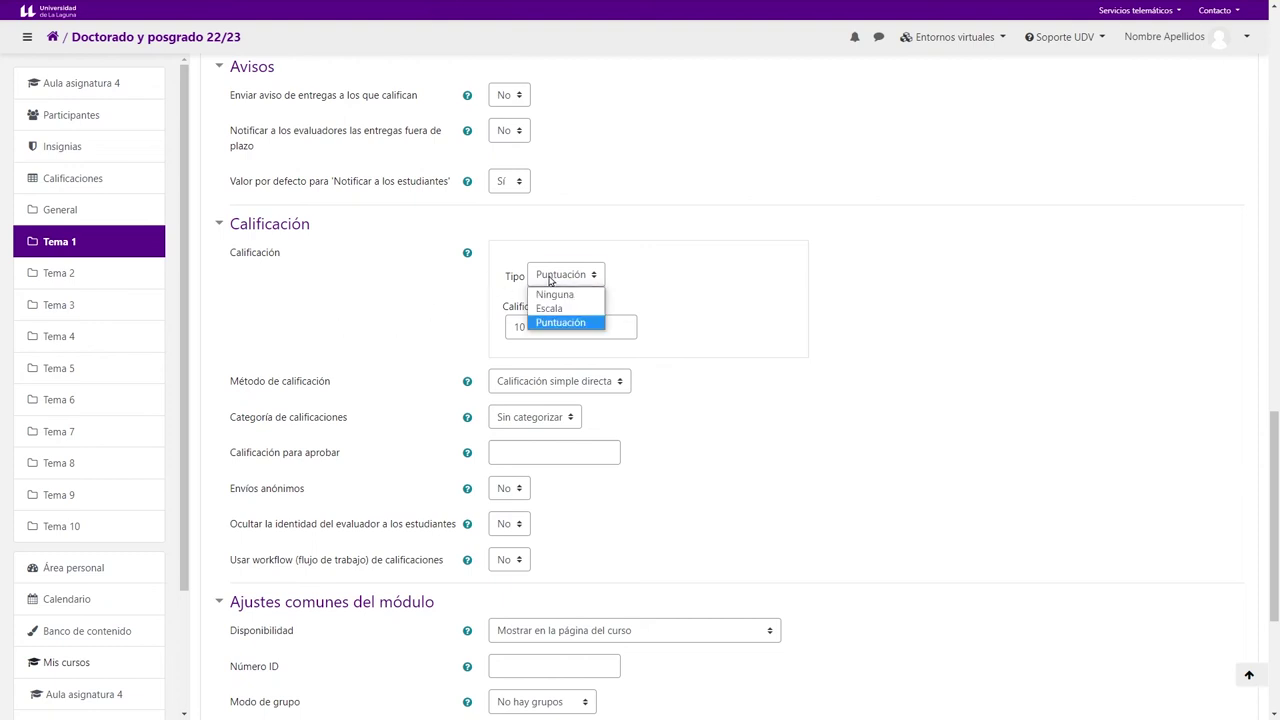
{"action": "left_click", "coordinate": [545, 298]}
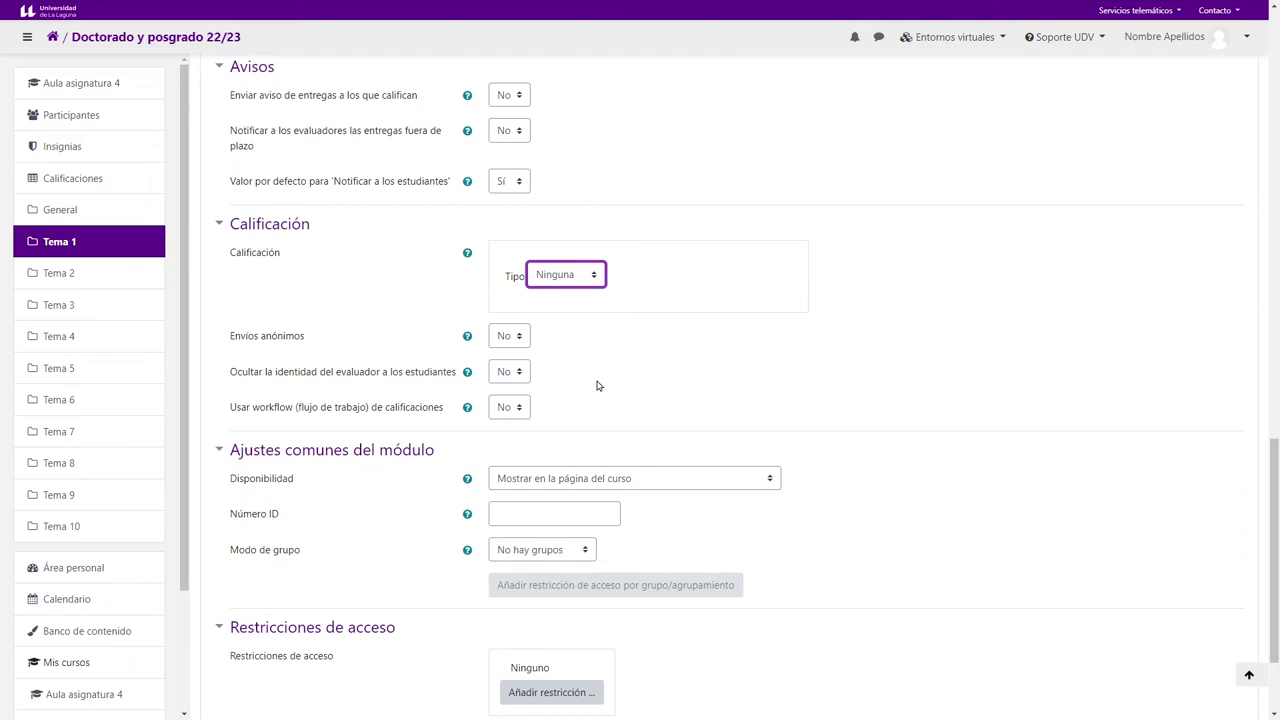
{"action": "left_click", "coordinate": [580, 279]}
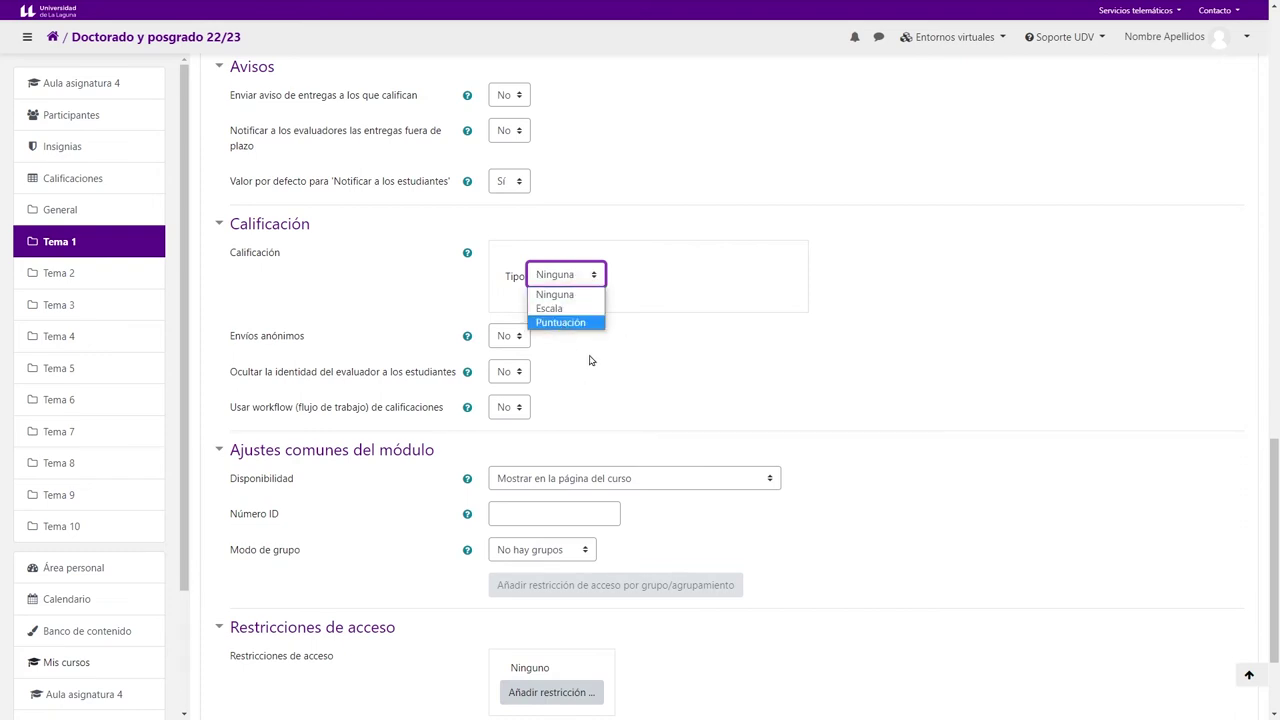
{"action": "left_click", "coordinate": [565, 322]}
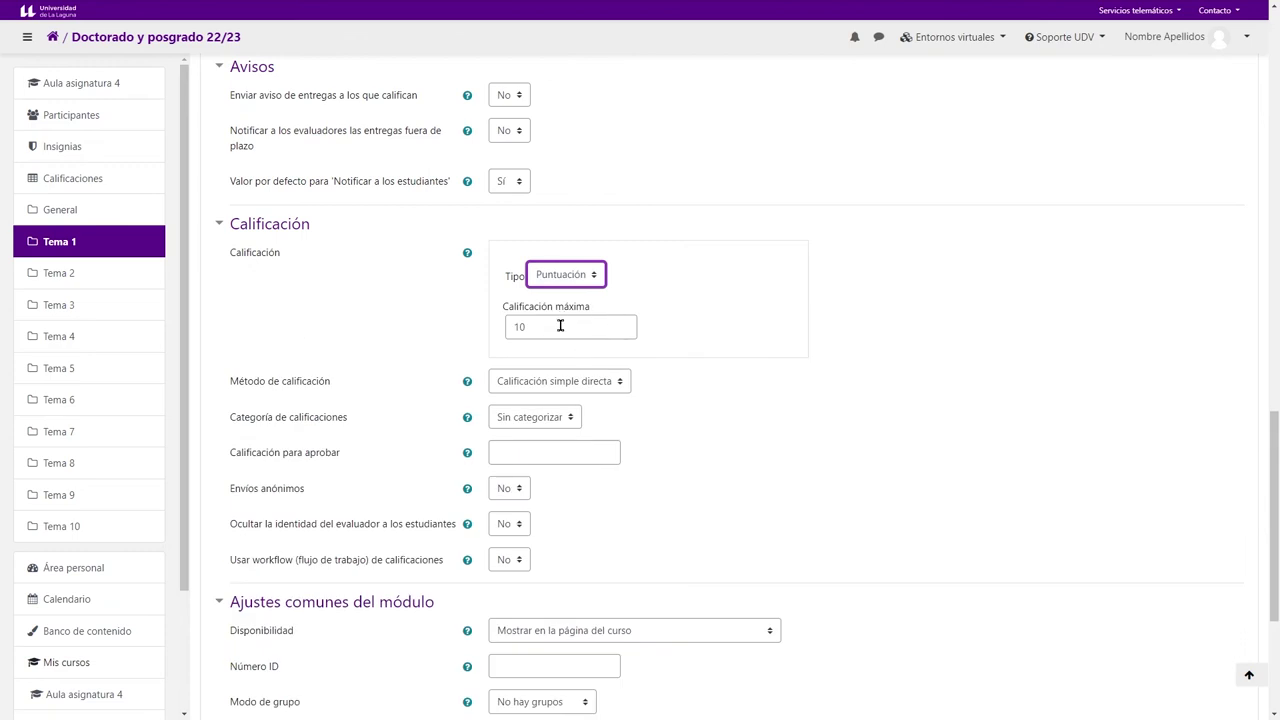
{"action": "left_click", "coordinate": [568, 323]}
{"action": "left_click_drag", "start_coordinate": [568, 323], "coordinate": [474, 329]}
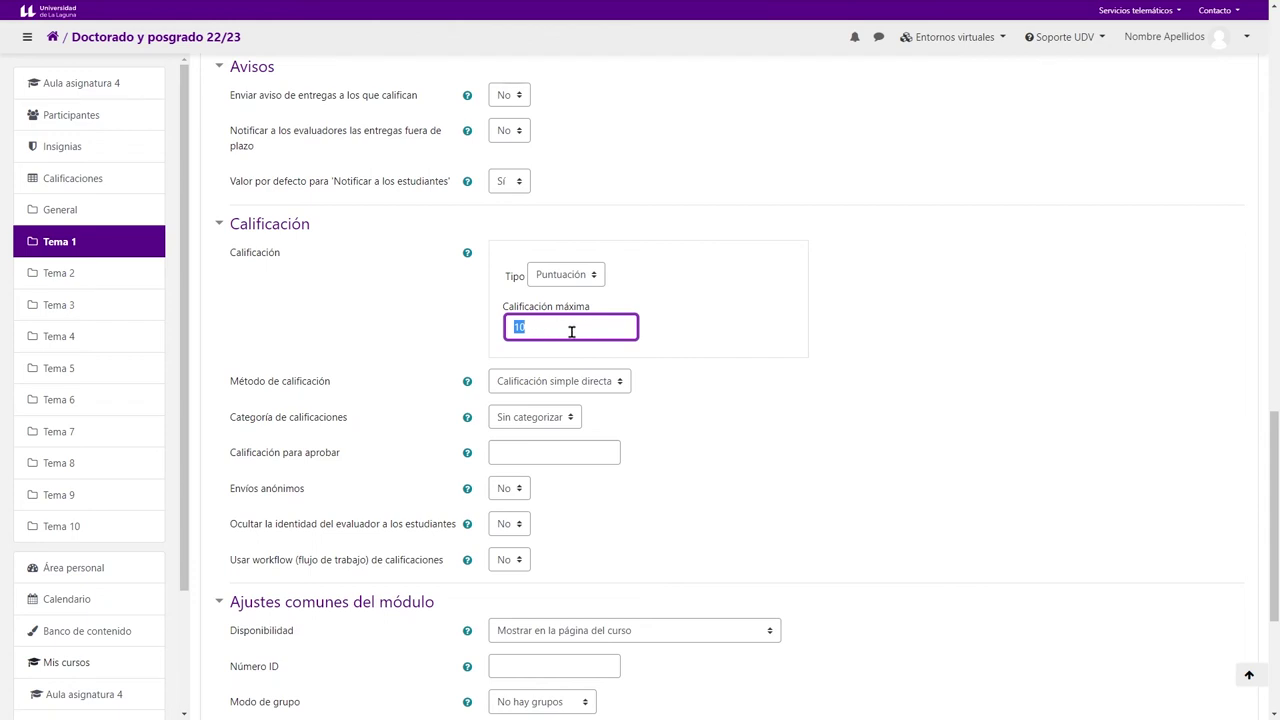
{"action": "left_click", "coordinate": [430, 331]}
Step: Set Método de calificación to Rúbrica as a trial, and restore it to Calificación simple directa
{"action": "scroll", "coordinate": [368, 305], "scroll_direction": "down", "scroll_amount": 1}
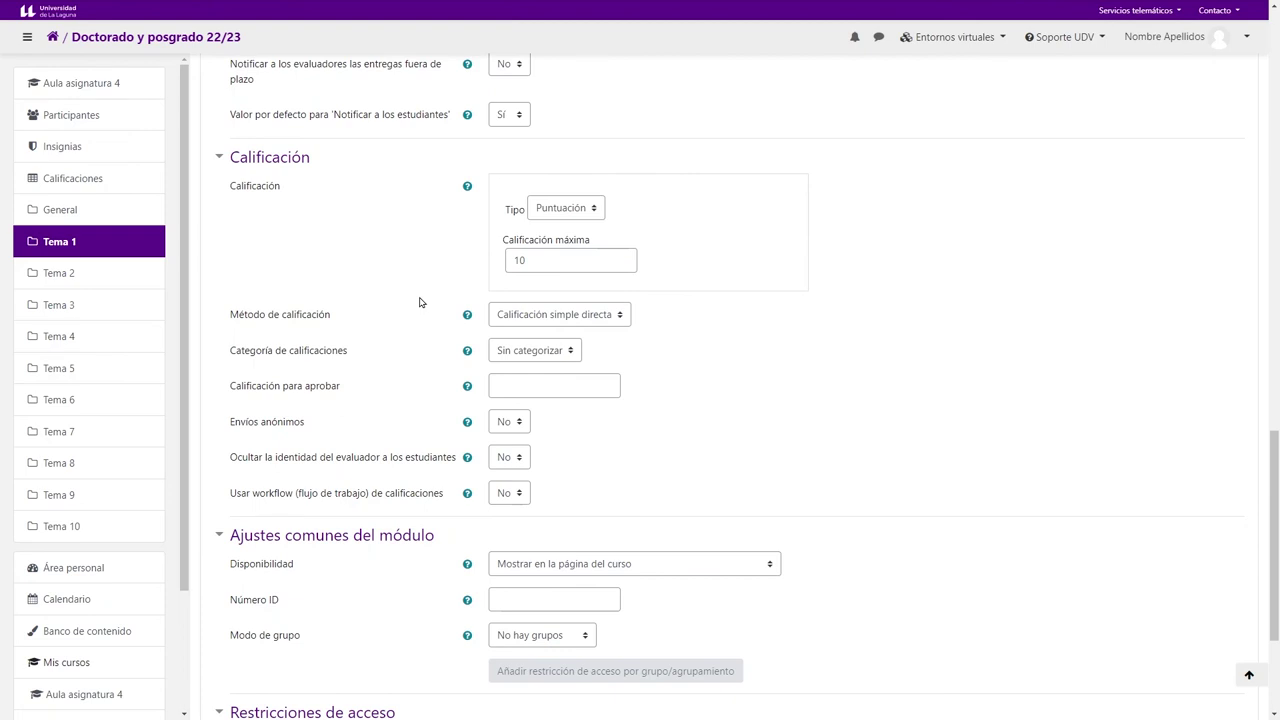
{"action": "left_click_drag", "start_coordinate": [226, 316], "coordinate": [332, 318]}
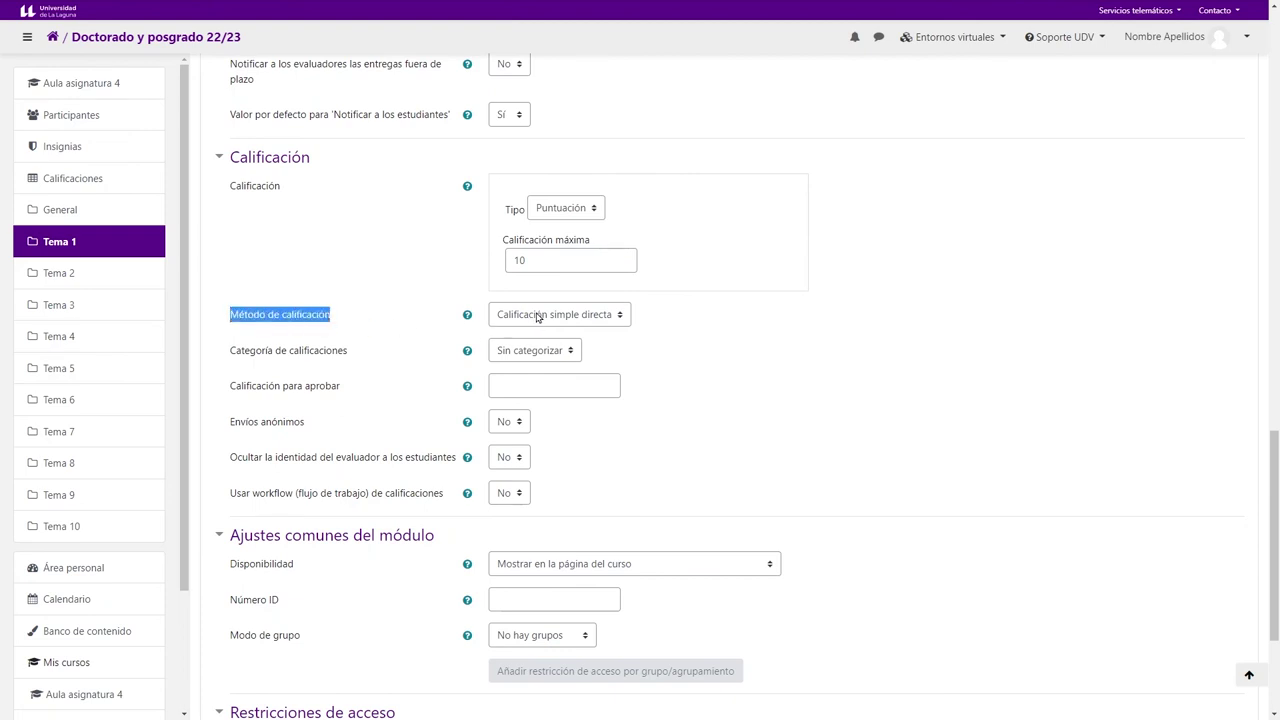
{"action": "left_click", "coordinate": [521, 259]}
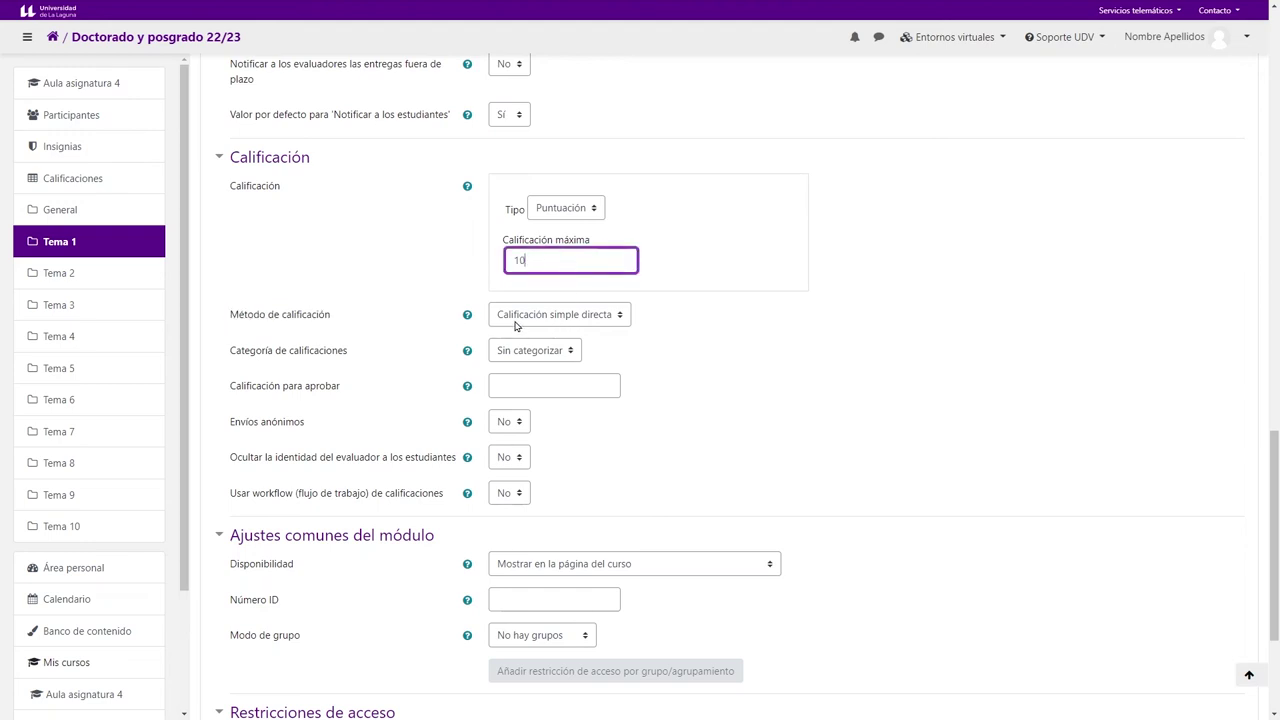
{"action": "left_click", "coordinate": [593, 318]}
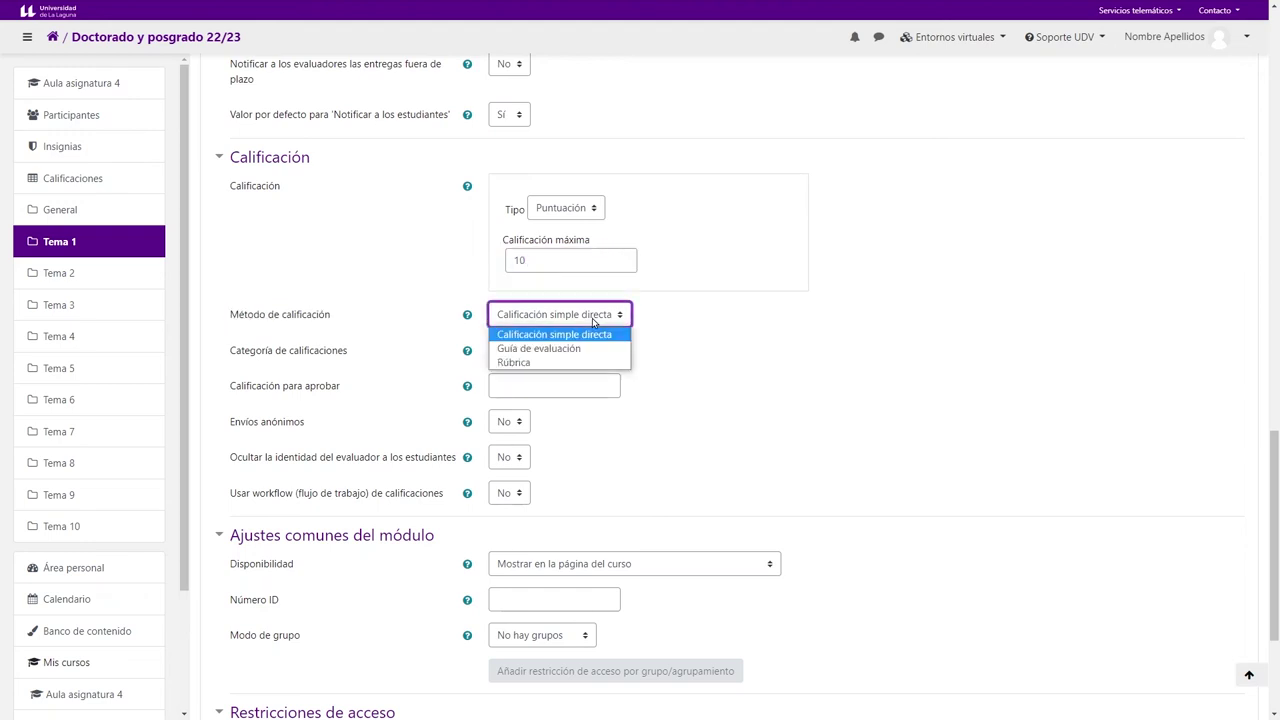
{"action": "left_click", "coordinate": [511, 363]}
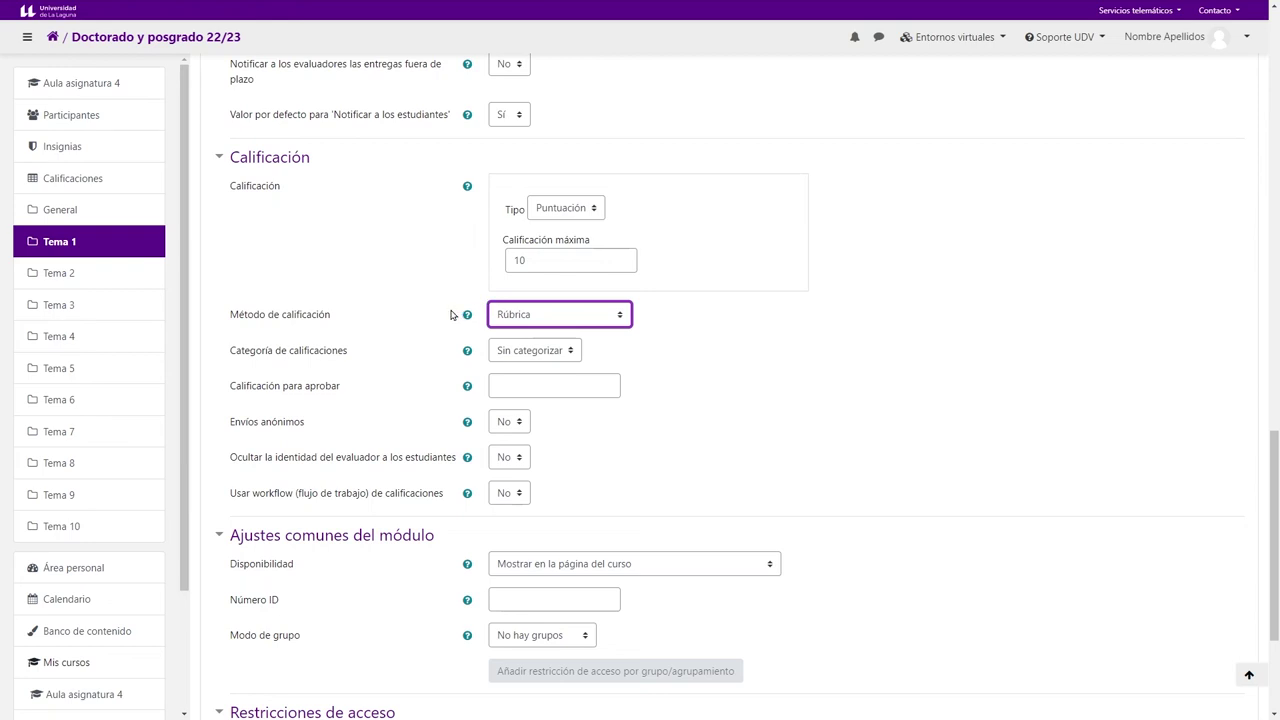
{"action": "left_click", "coordinate": [575, 261]}
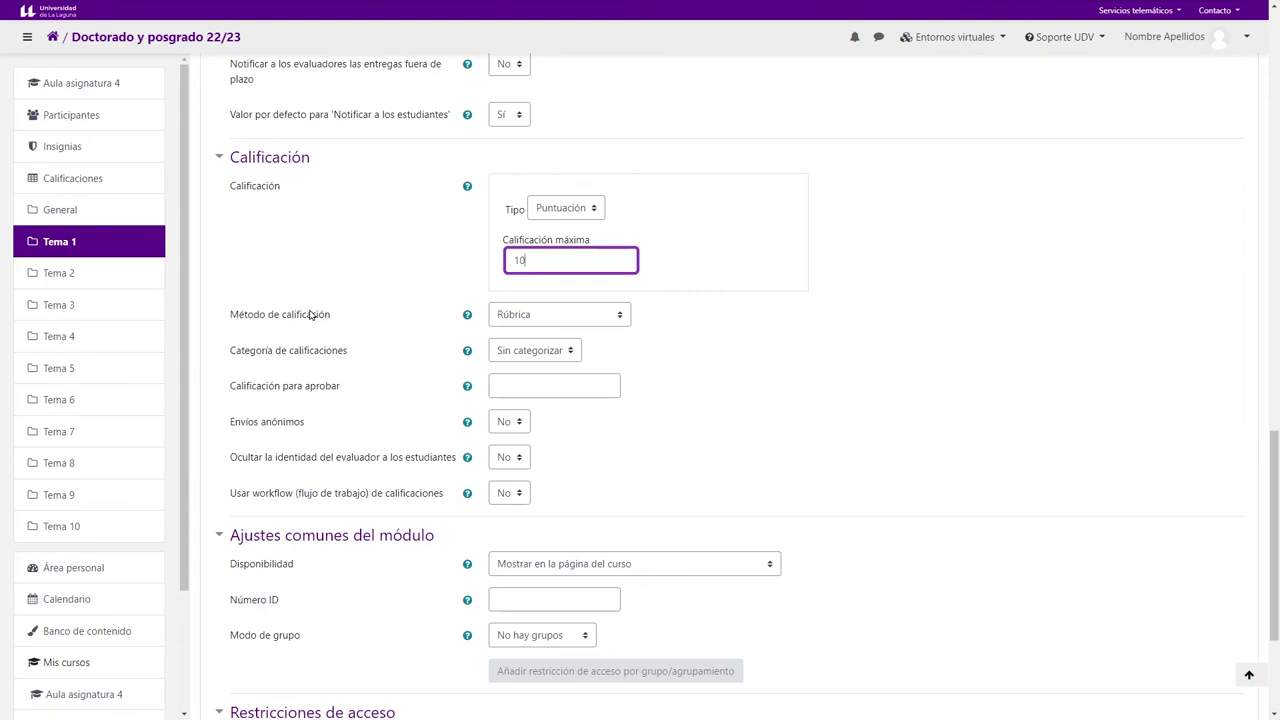
{"action": "left_click", "coordinate": [541, 318]}
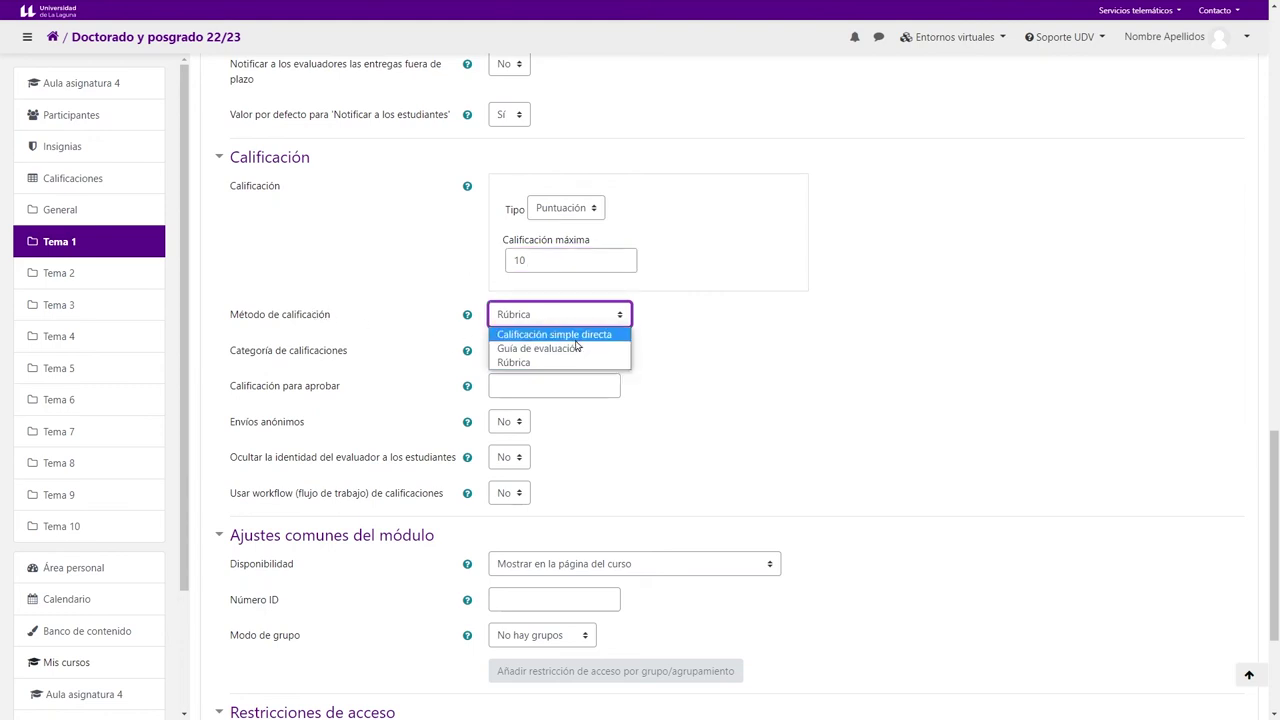
{"action": "left_click", "coordinate": [567, 337]}
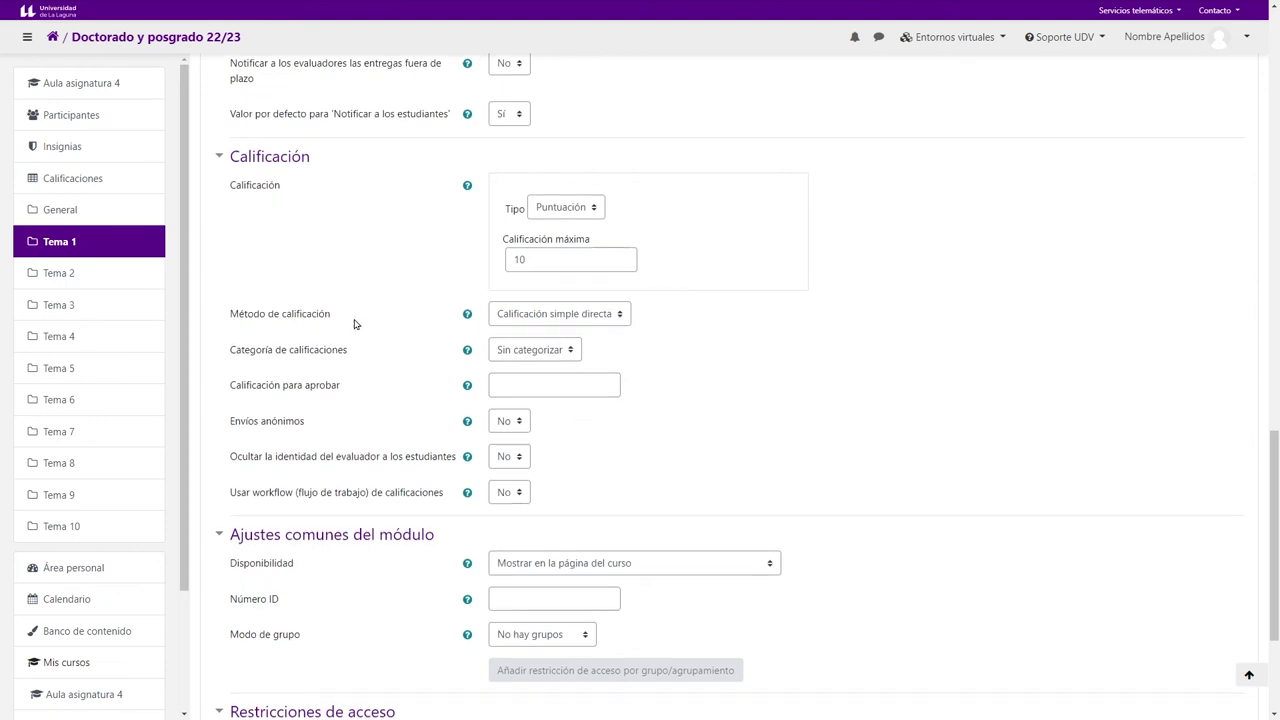
Step: Save the Tarea's settings and return to the course page
{"action": "scroll", "coordinate": [330, 323], "scroll_direction": "down", "scroll_amount": 2}
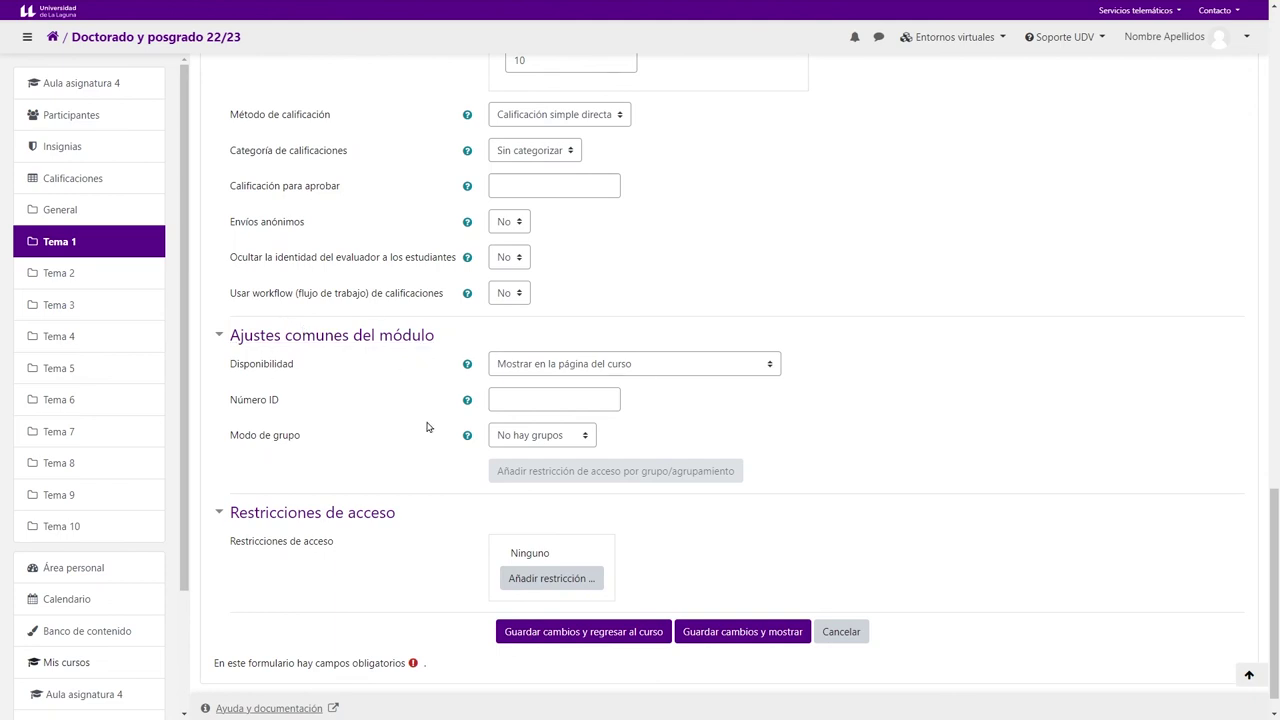
{"action": "left_click", "coordinate": [528, 638]}
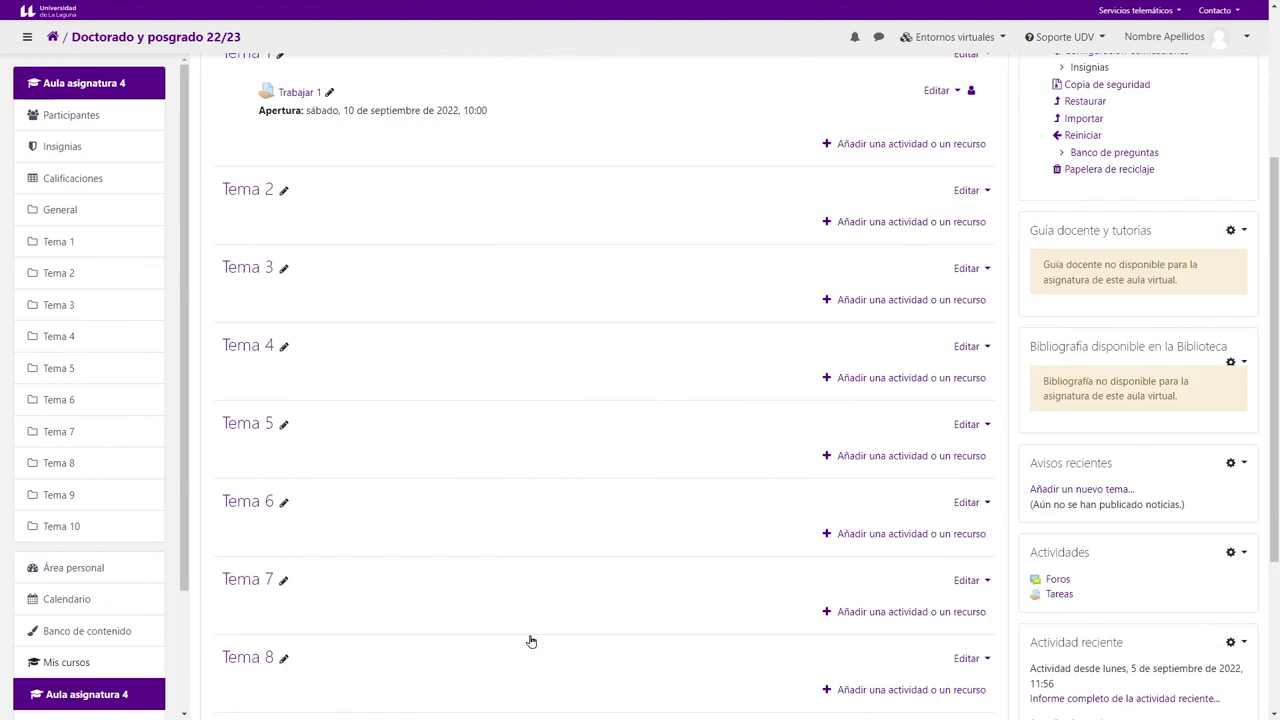
Step: Open the settings of Trabajar 1 in Tema 1 for editing, review them and cancel without saving
{"action": "scroll", "coordinate": [560, 540], "scroll_direction": "up", "scroll_amount": 3}
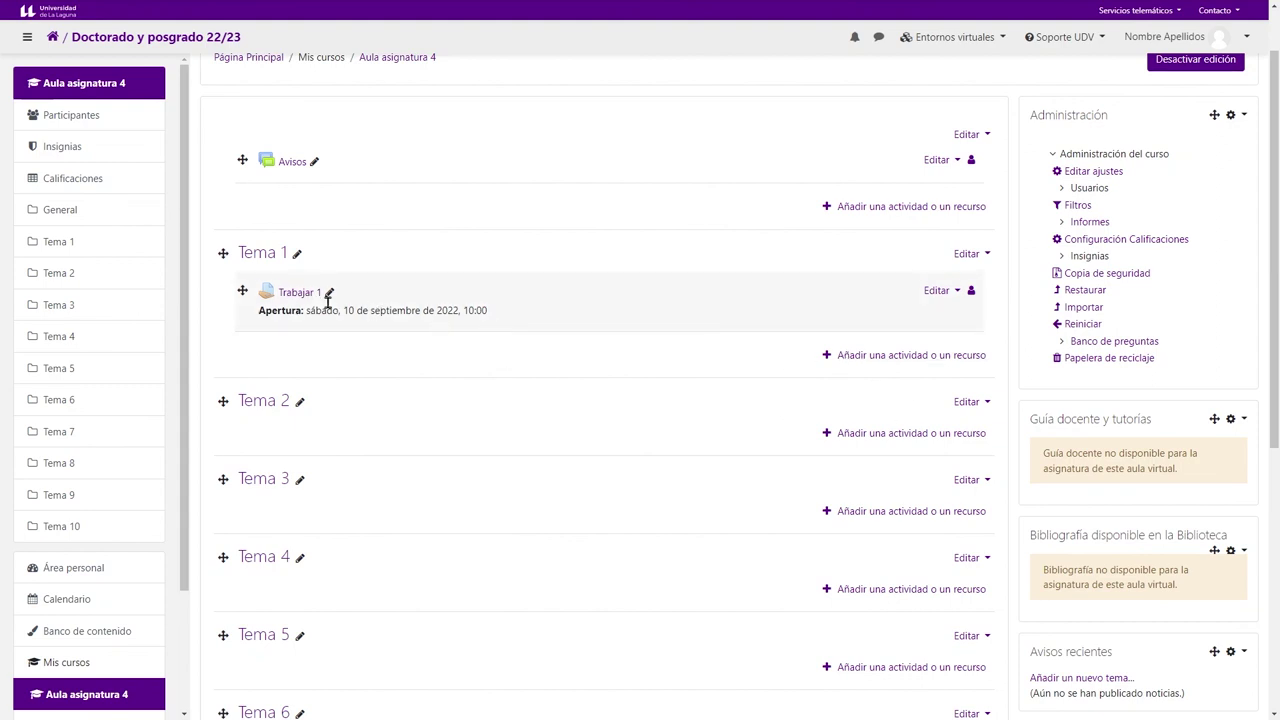
{"action": "left_click", "coordinate": [929, 292]}
{"action": "key", "text": "Escape"}
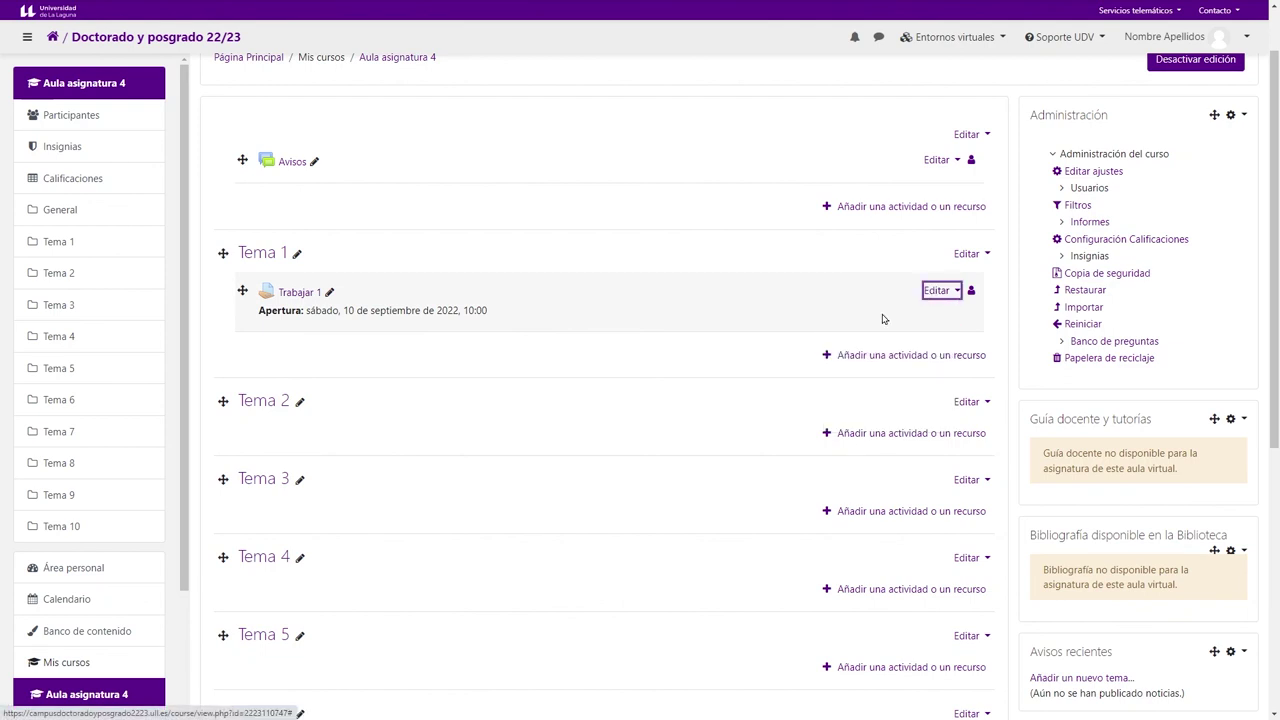
{"action": "scroll", "coordinate": [590, 414], "scroll_direction": "down", "scroll_amount": 6}
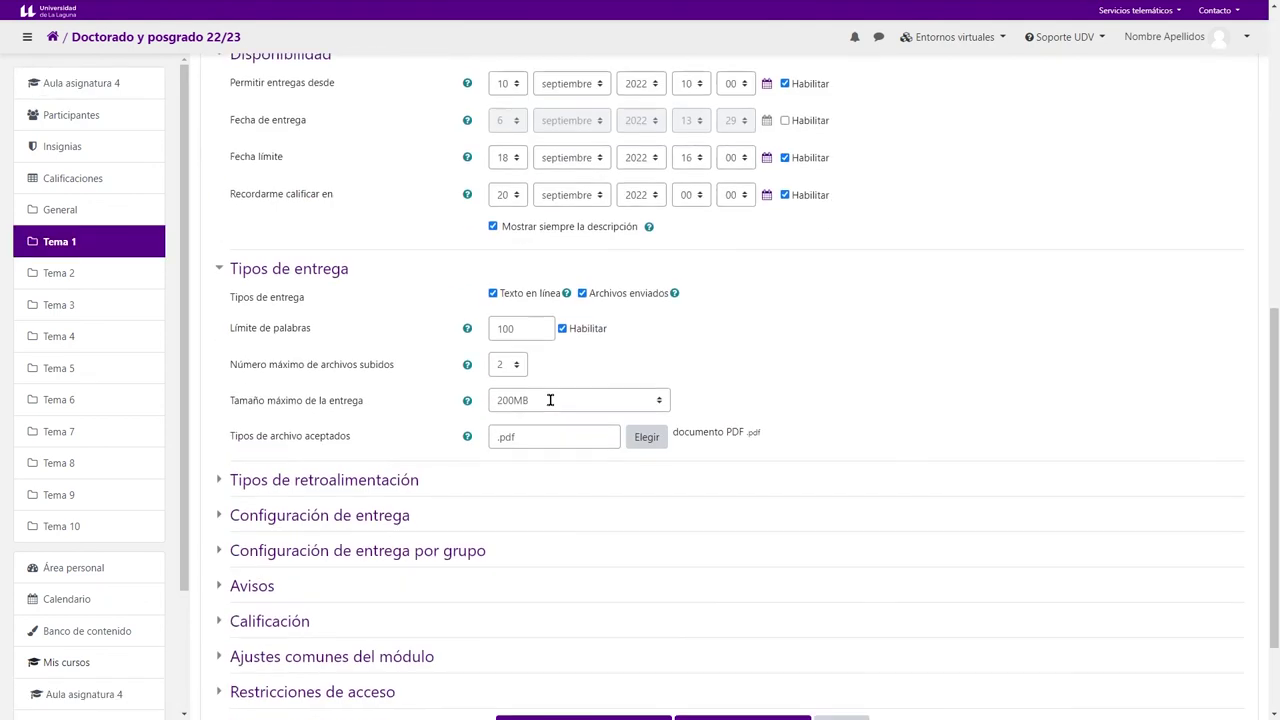
{"action": "scroll", "coordinate": [550, 400], "scroll_direction": "down", "scroll_amount": 2}
{"action": "left_click", "coordinate": [841, 599]}
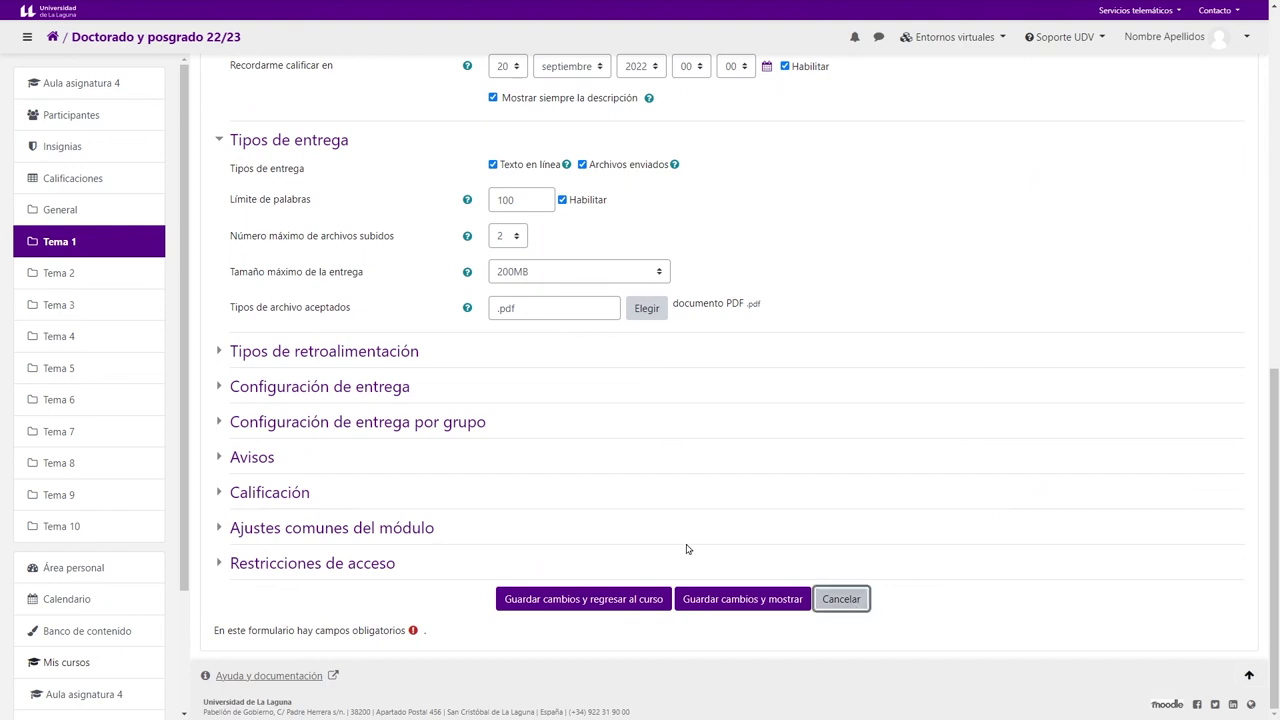
Step: Open Trabajar 1 and examine the participants, submitted and pending-grading rows in Sumario de calificaciones
{"action": "scroll", "coordinate": [437, 354], "scroll_direction": "up", "scroll_amount": 3}
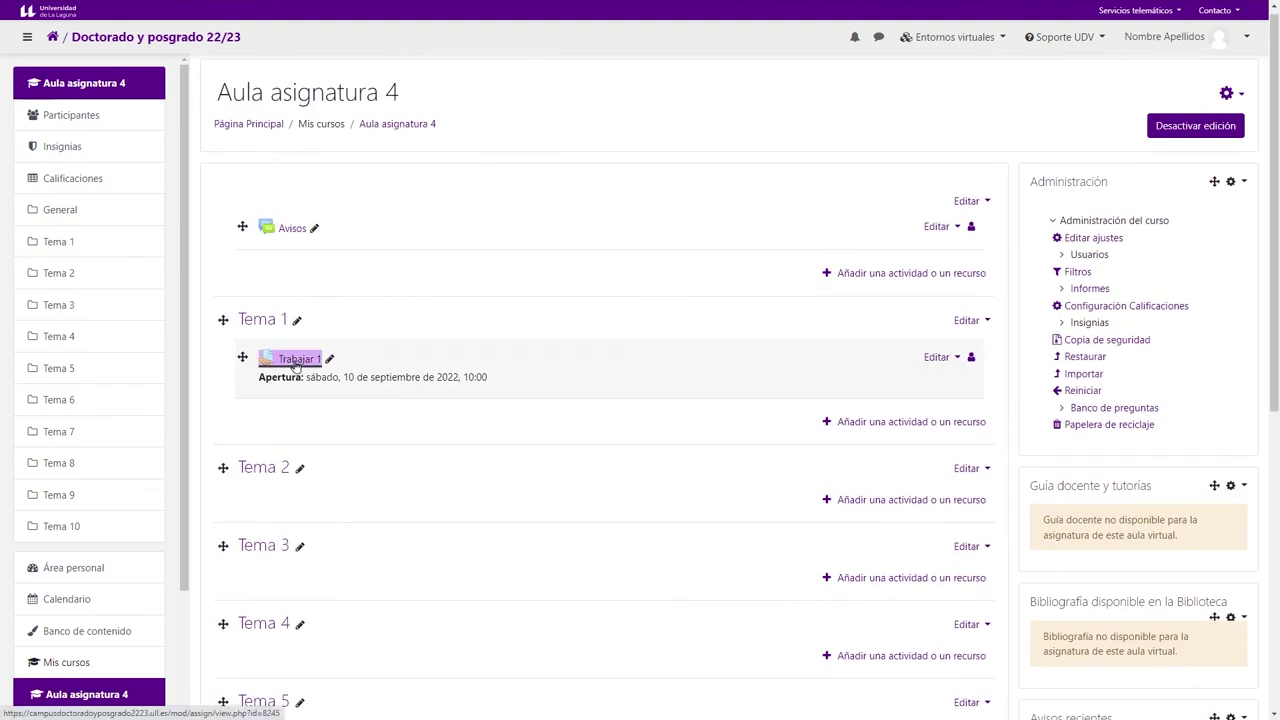
{"action": "left_click", "coordinate": [295, 362]}
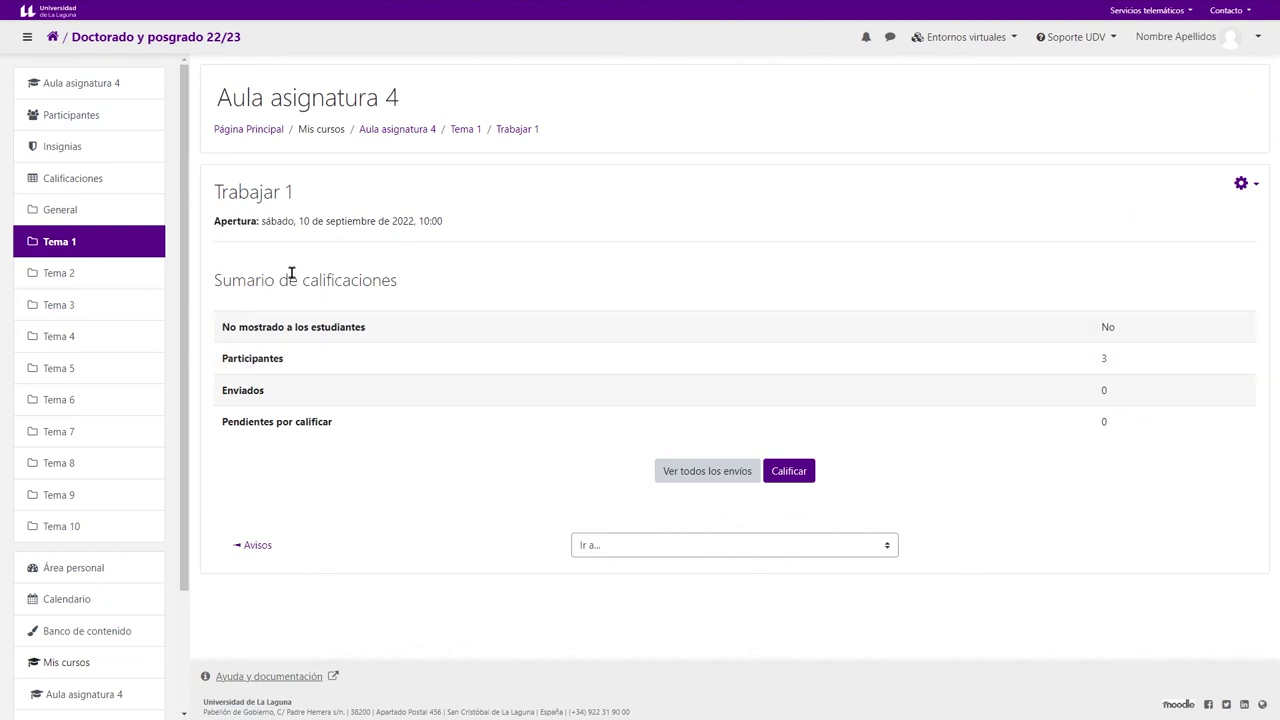
{"action": "left_click_drag", "start_coordinate": [221, 358], "coordinate": [502, 364]}
{"action": "left_click_drag", "start_coordinate": [858, 367], "coordinate": [1122, 362]}
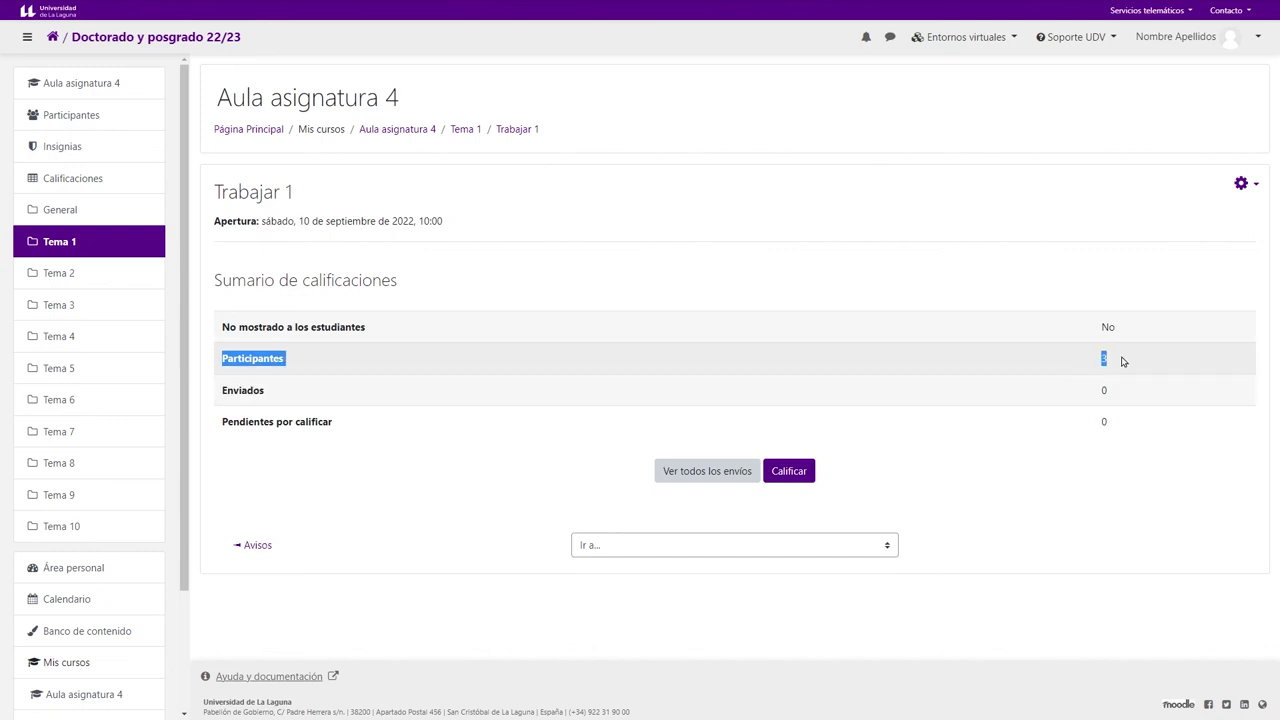
{"action": "left_click", "coordinate": [1114, 360]}
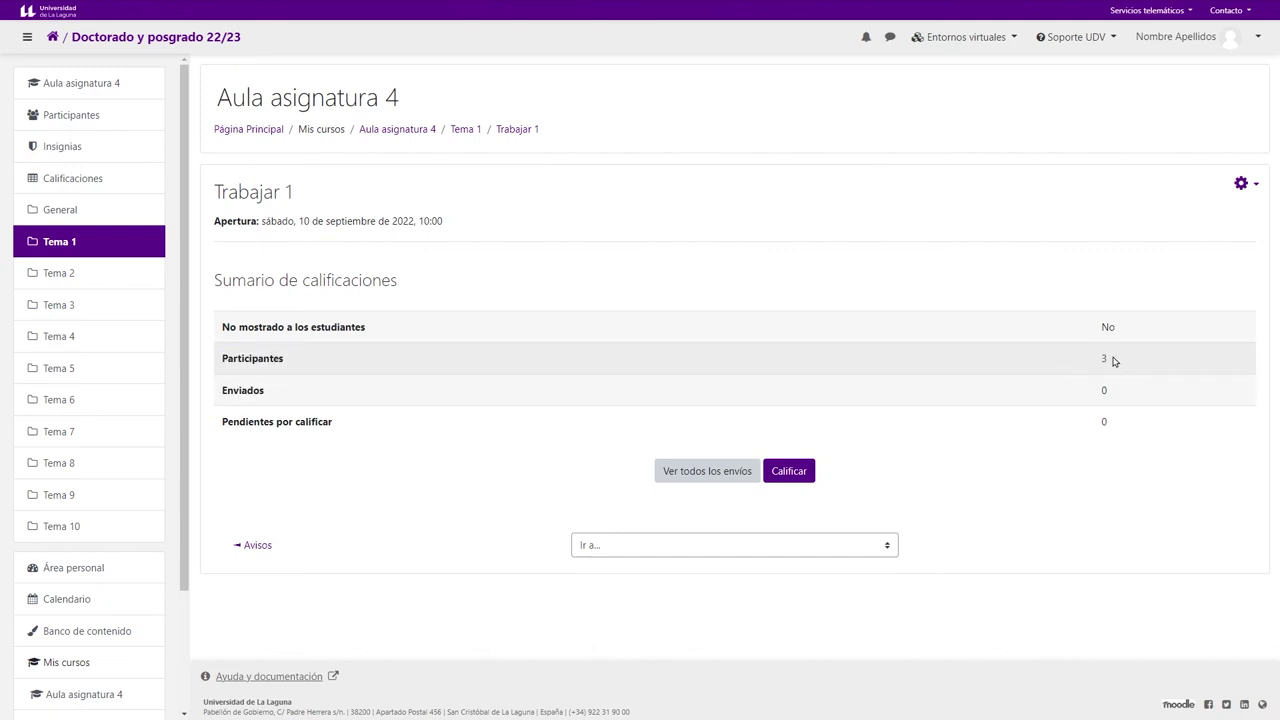
{"action": "left_click_drag", "start_coordinate": [222, 390], "coordinate": [1159, 397]}
{"action": "left_click", "coordinate": [252, 415]}
{"action": "left_click_drag", "start_coordinate": [233, 421], "coordinate": [490, 430]}
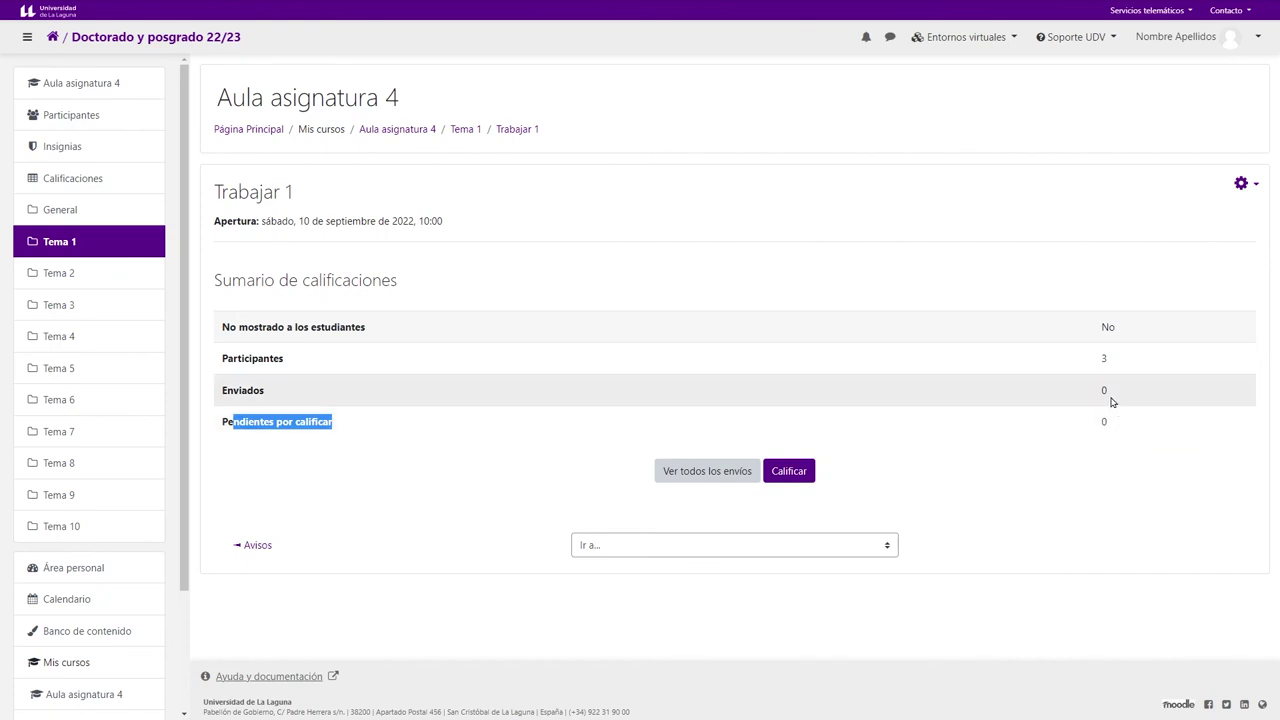
{"action": "double_click", "coordinate": [1063, 398]}
{"action": "left_click", "coordinate": [950, 461]}
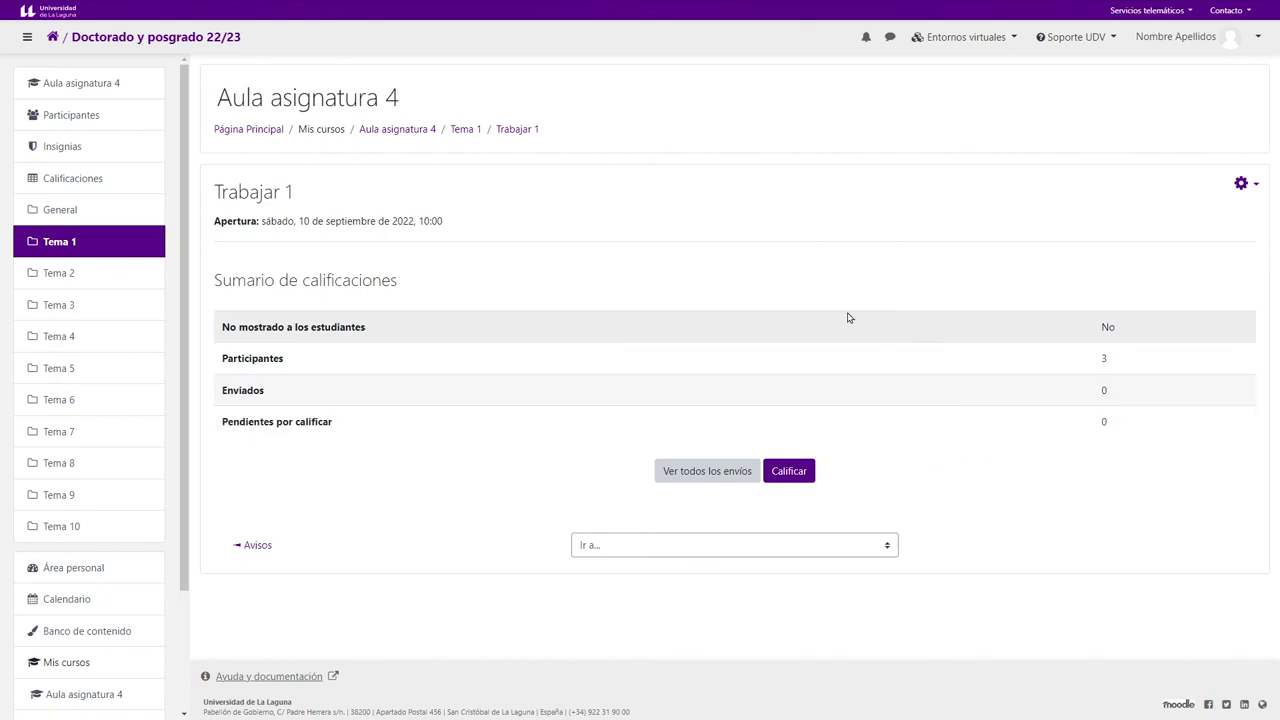
Step: View all submissions of Trabajar 1 and examine the columns of the student grading table
{"action": "left_click", "coordinate": [679, 477]}
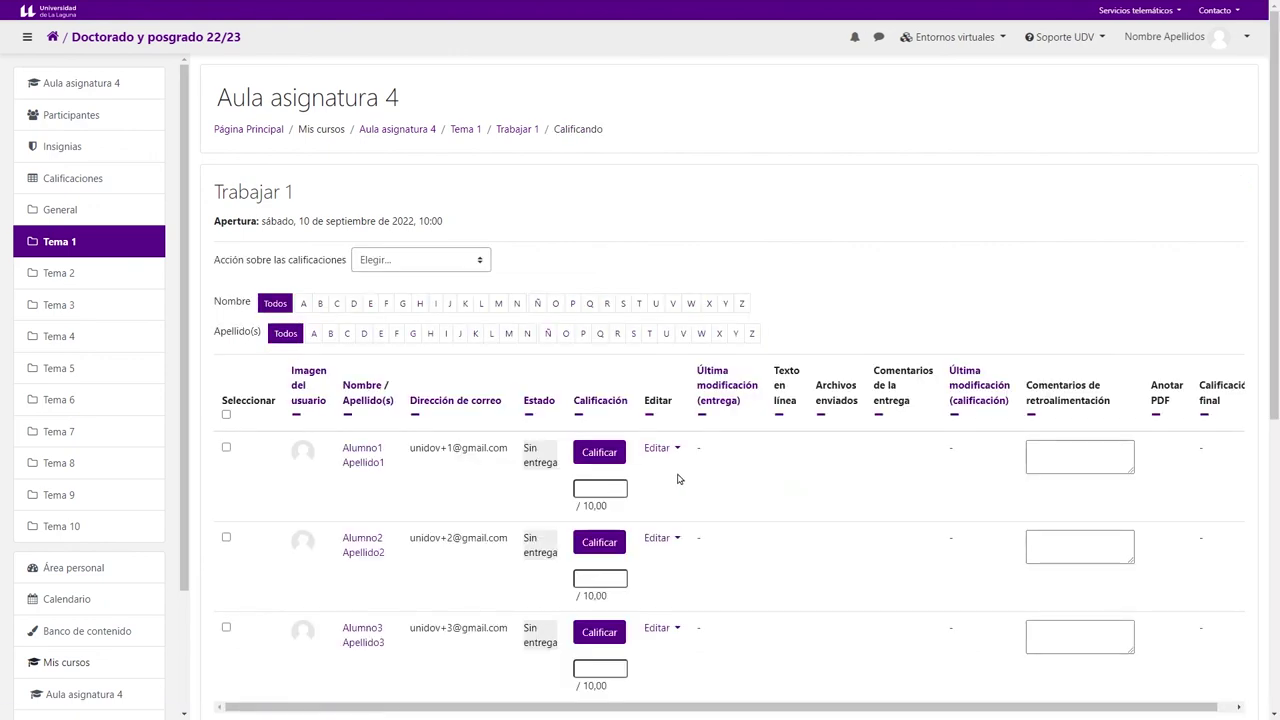
{"action": "scroll", "coordinate": [752, 288], "scroll_direction": "down", "scroll_amount": 2}
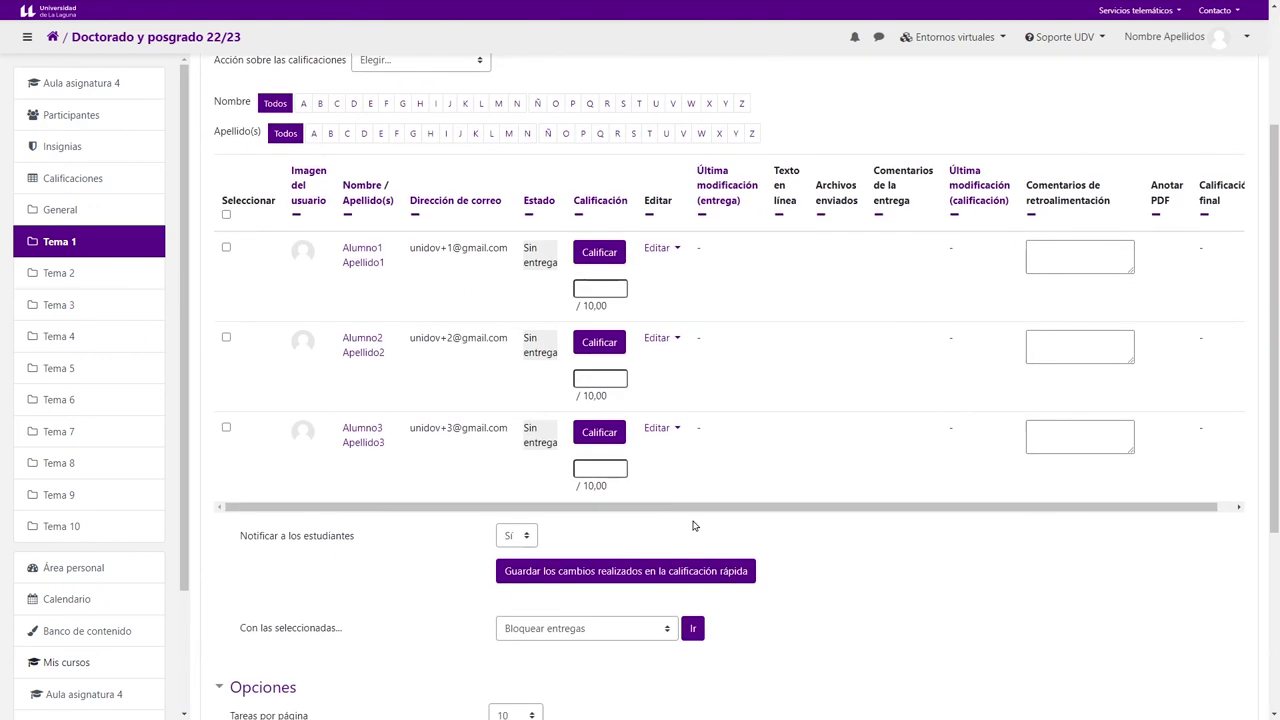
{"action": "left_click_drag", "start_coordinate": [730, 509], "coordinate": [817, 512]}
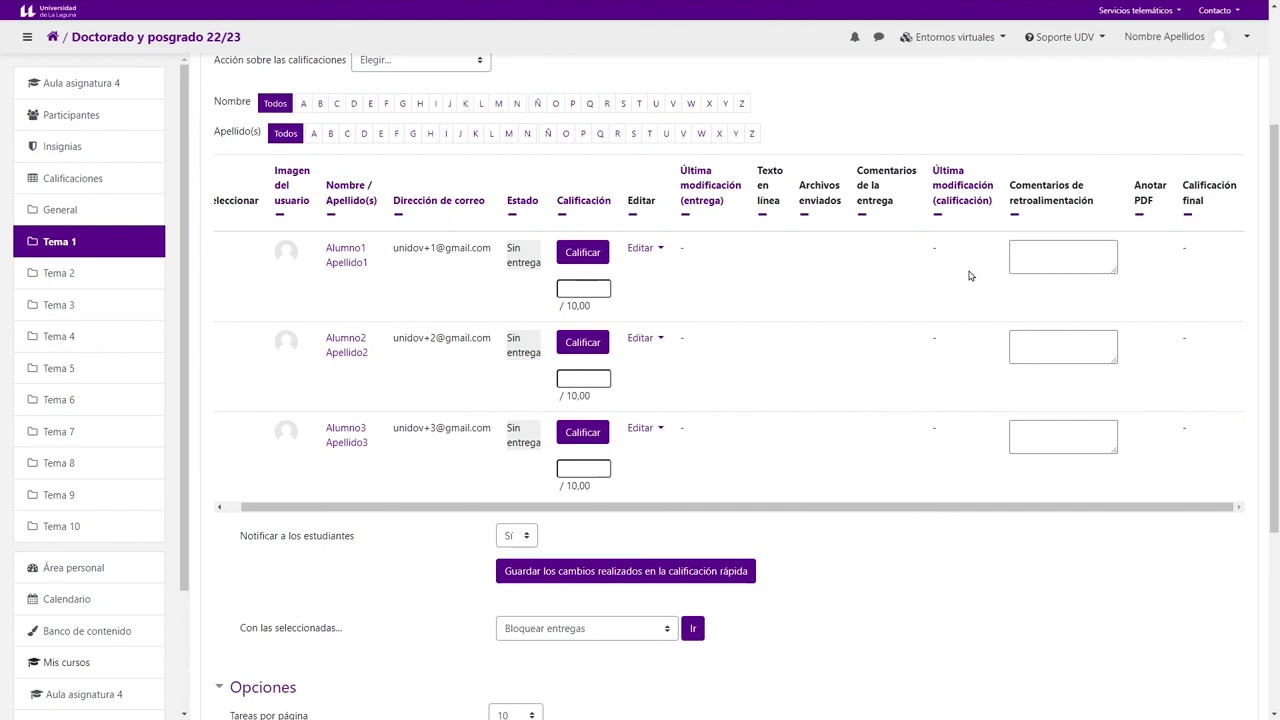
Step: Turn Calificación rápida off and back on in Opciones to compare the grading table with and without quick grading
{"action": "scroll", "coordinate": [700, 465], "scroll_direction": "down", "scroll_amount": 2}
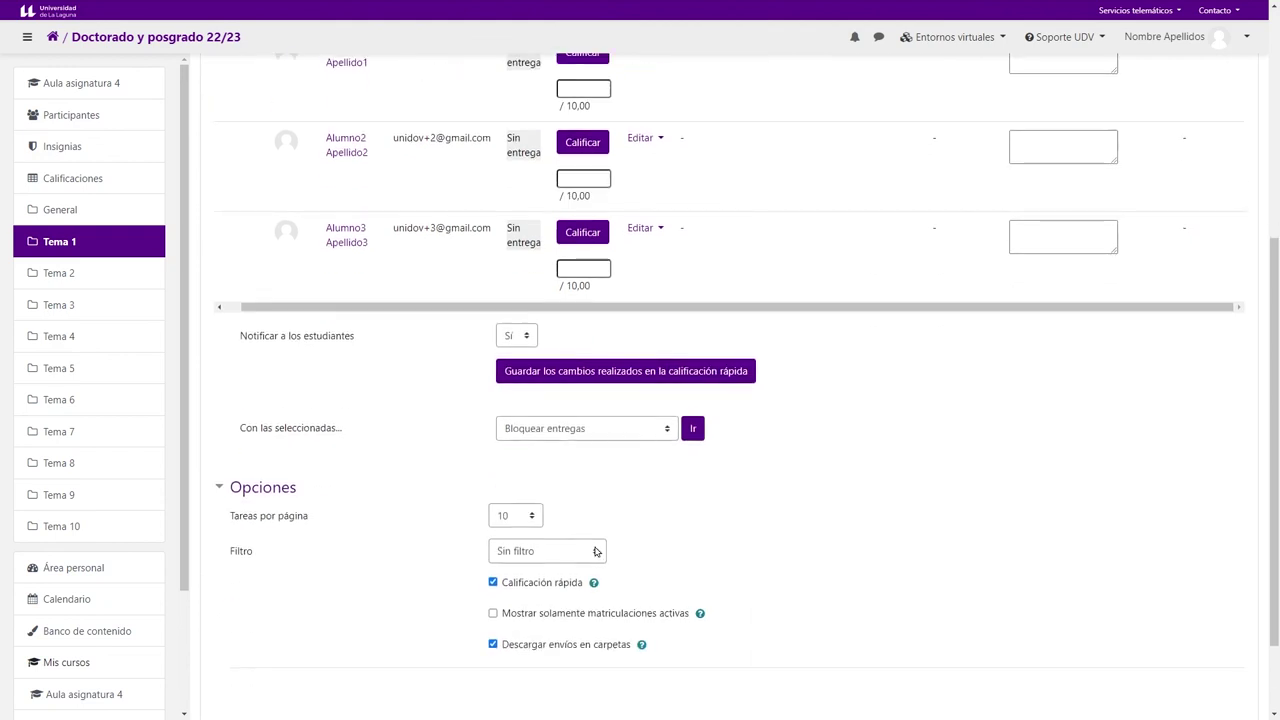
{"action": "left_click", "coordinate": [537, 584]}
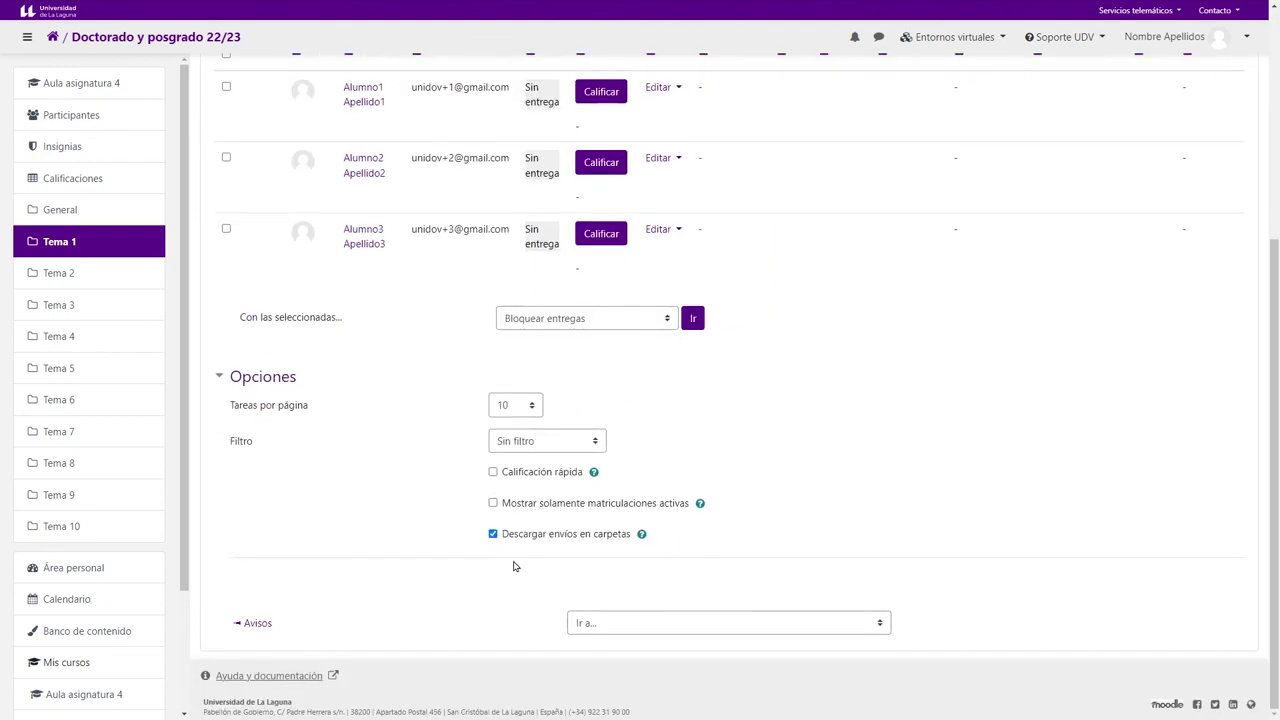
{"action": "left_click", "coordinate": [526, 474]}
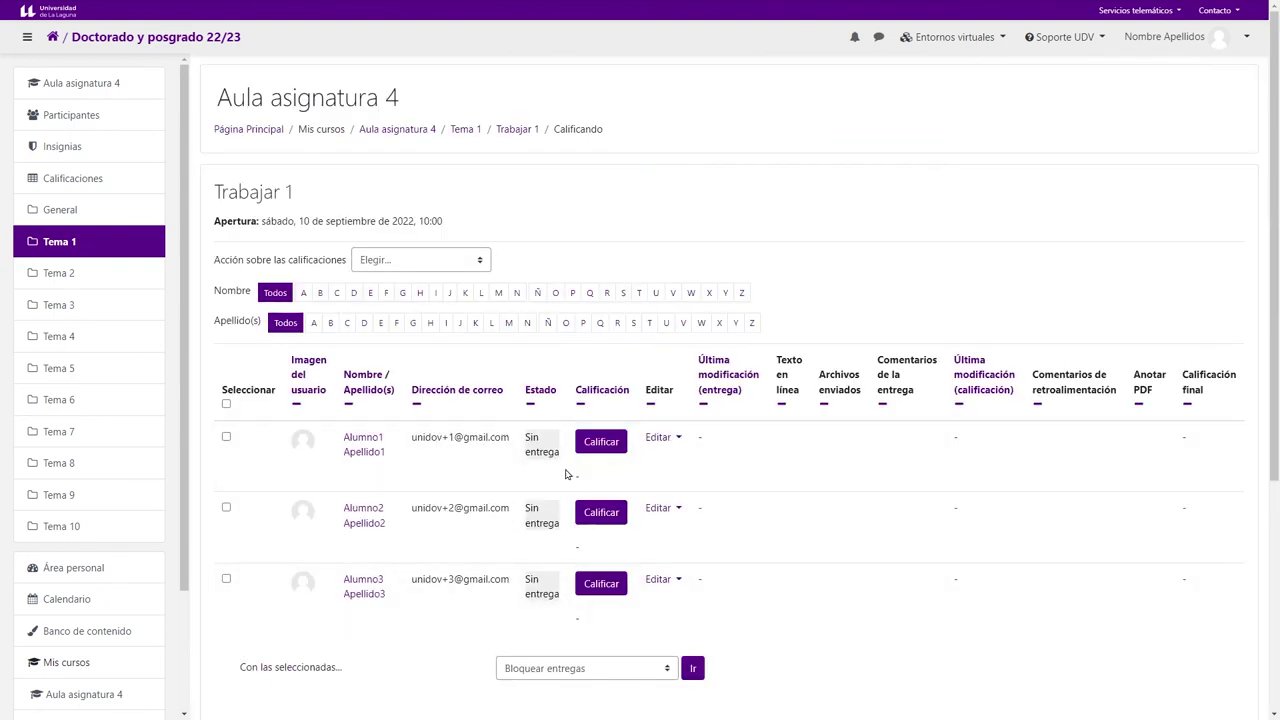
{"action": "scroll", "coordinate": [680, 457], "scroll_direction": "down", "scroll_amount": 2}
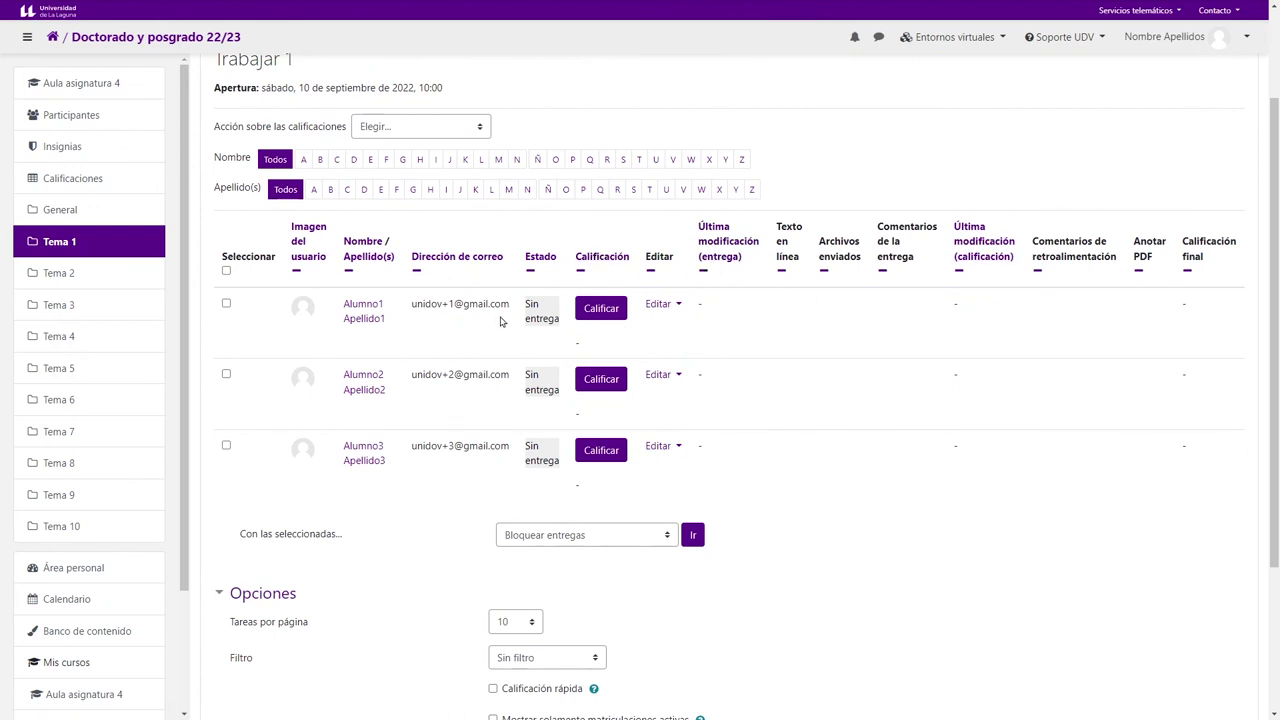
{"action": "scroll", "coordinate": [630, 420], "scroll_direction": "down", "scroll_amount": 3}
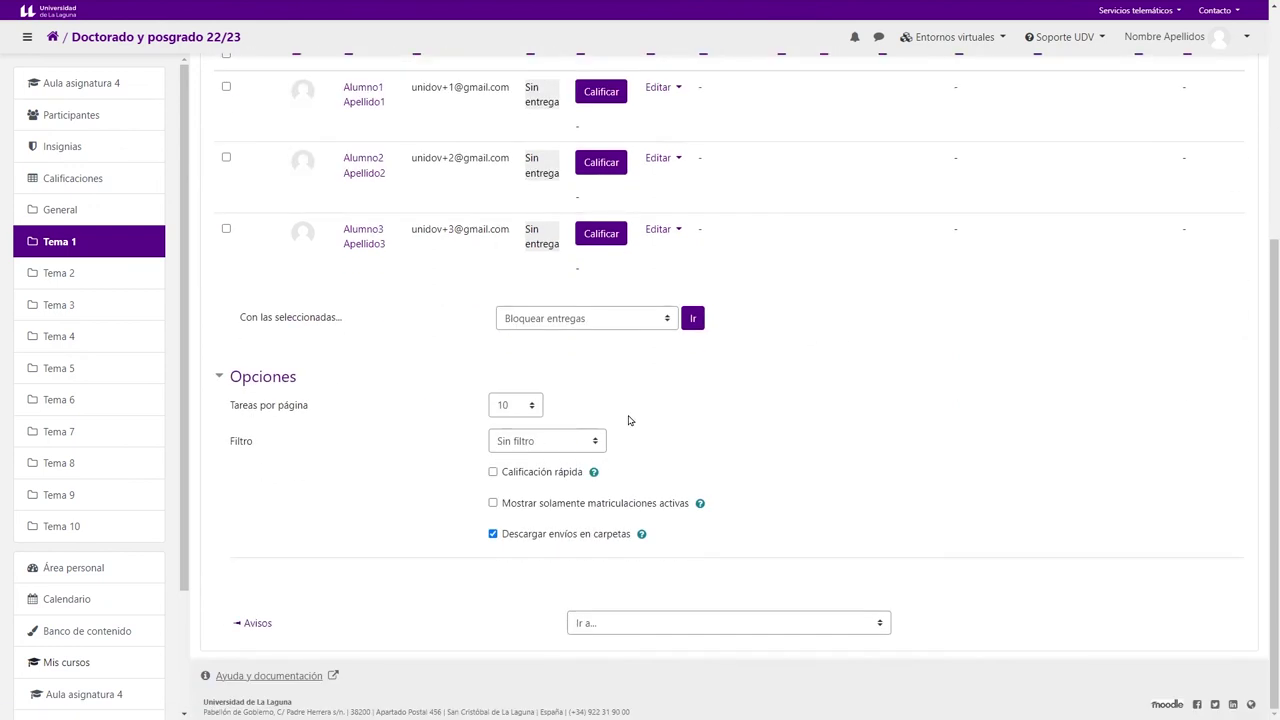
{"action": "left_click", "coordinate": [495, 473]}
{"action": "scroll", "coordinate": [684, 478], "scroll_direction": "down", "scroll_amount": 2}
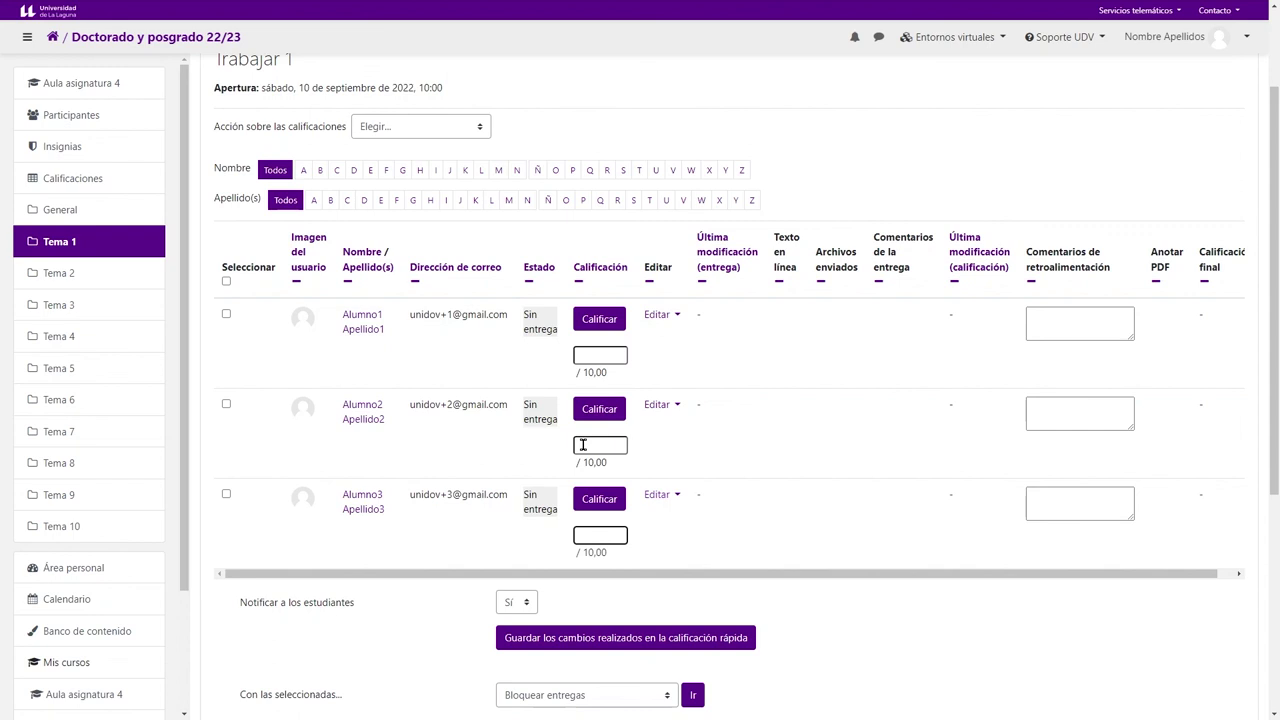
Step: Enter the feedback comment "defsdfsdfdsf" and the grade 5 for the first student in the quick-grading table
{"action": "left_click", "coordinate": [1057, 323]}
{"action": "left_click", "coordinate": [1063, 415]}
{"action": "left_click", "coordinate": [1063, 503]}
{"action": "left_click", "coordinate": [1055, 323]}
{"action": "type", "text": "defsdfsdfdsf"}
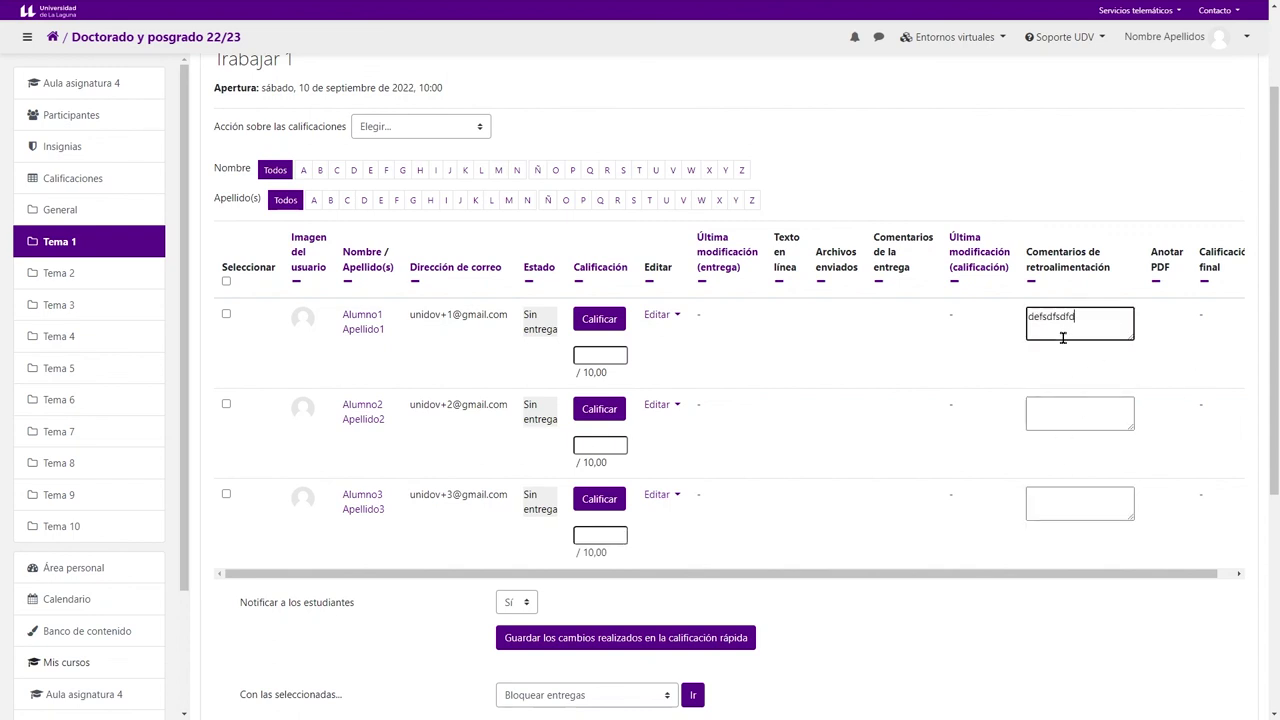
{"action": "left_click", "coordinate": [610, 353]}
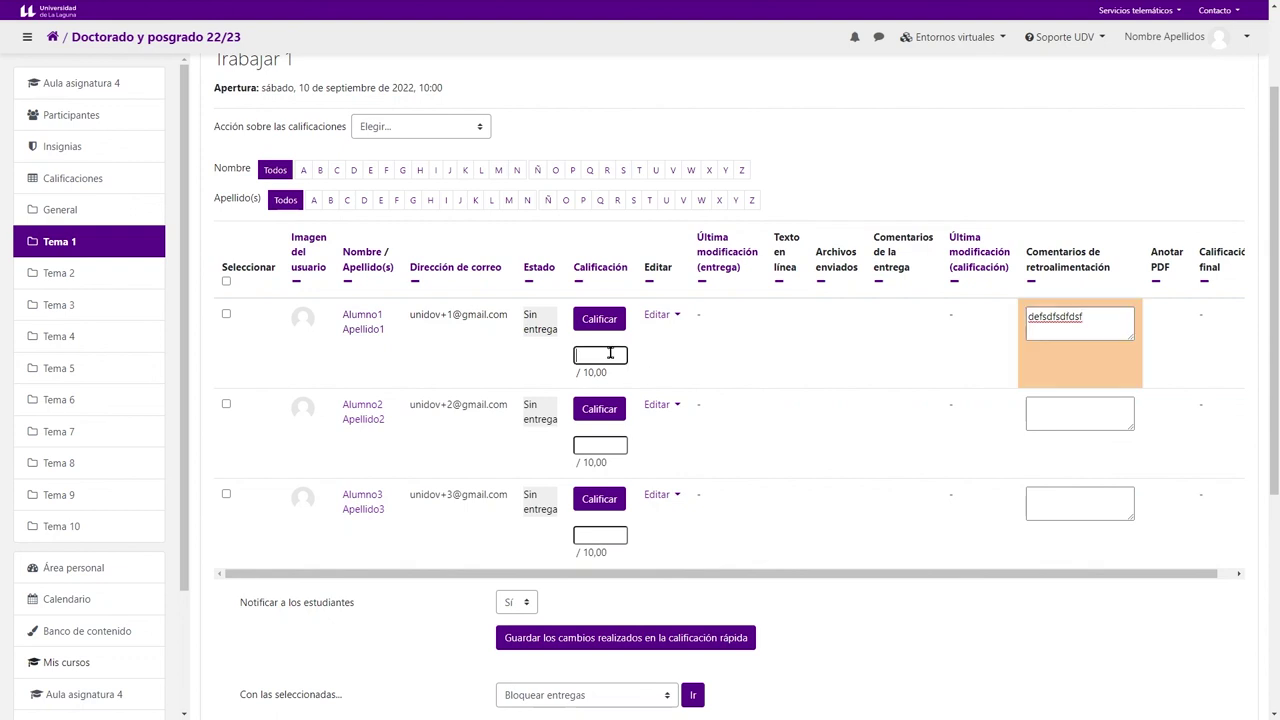
{"action": "type", "text": "5"}
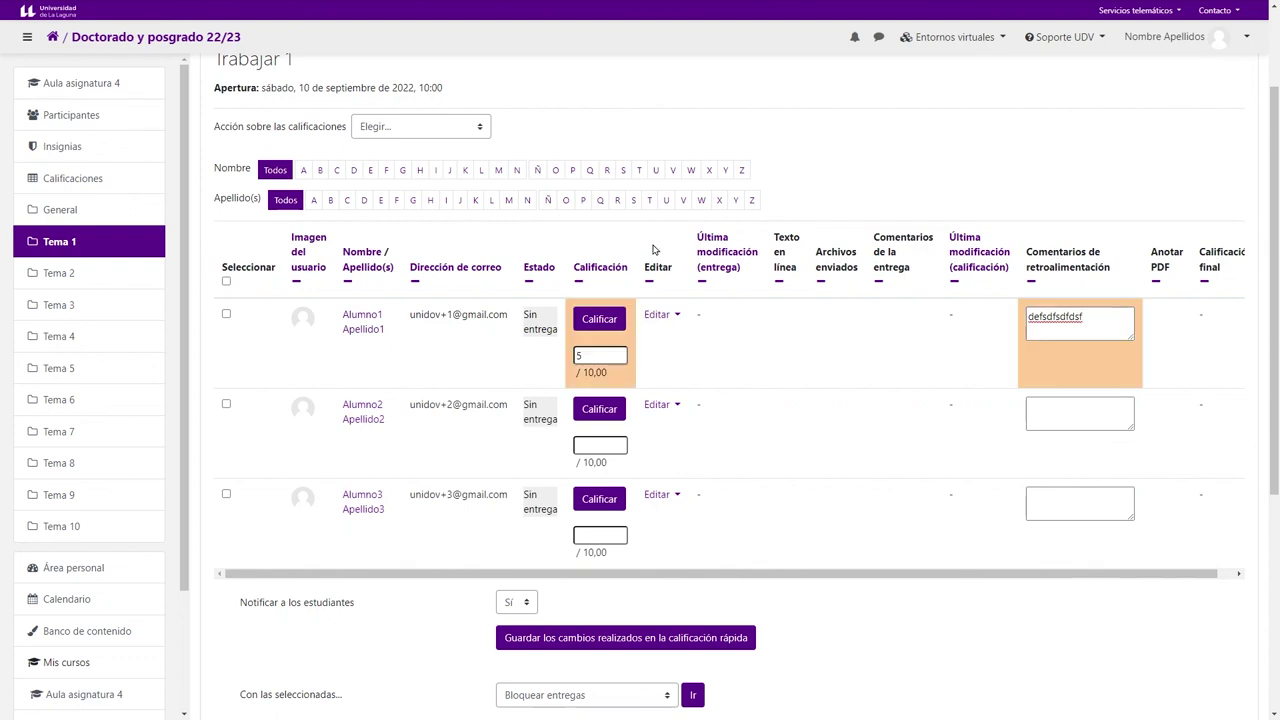
Step: Save the quick-grading changes, return to the submissions table and check the first student's row
{"action": "scroll", "coordinate": [729, 463], "scroll_direction": "down", "scroll_amount": 2}
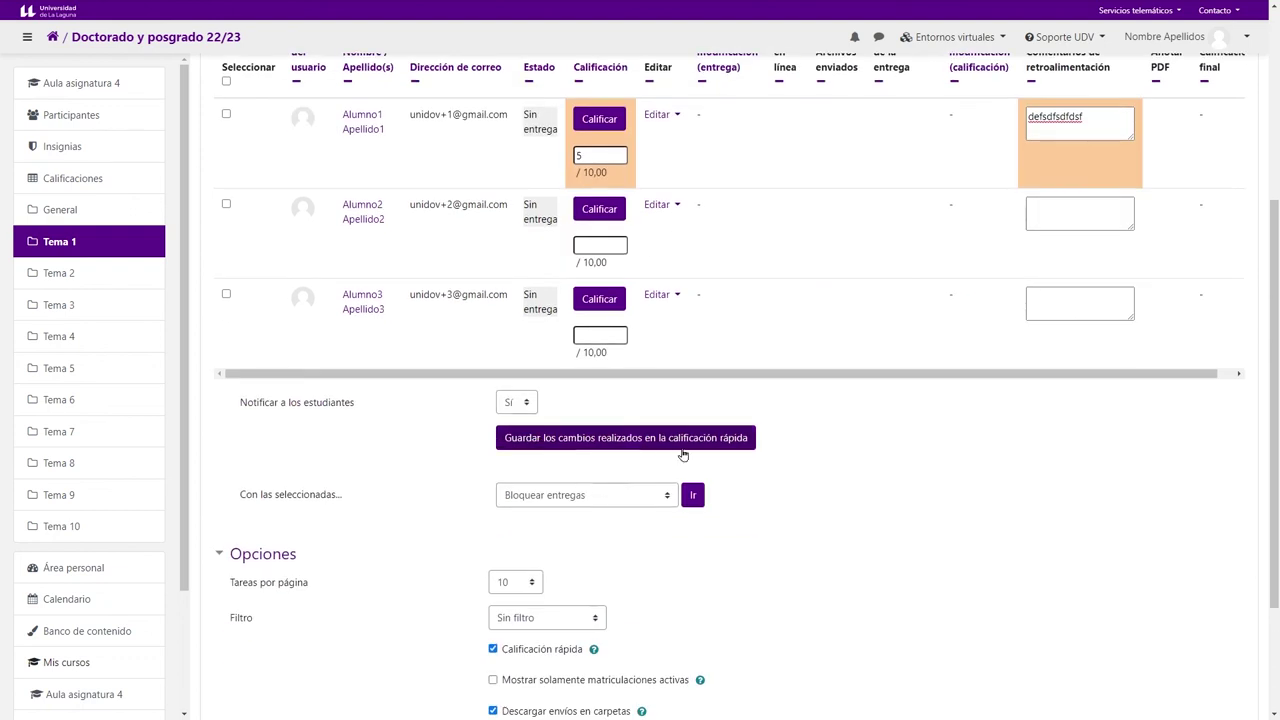
{"action": "left_click", "coordinate": [700, 445]}
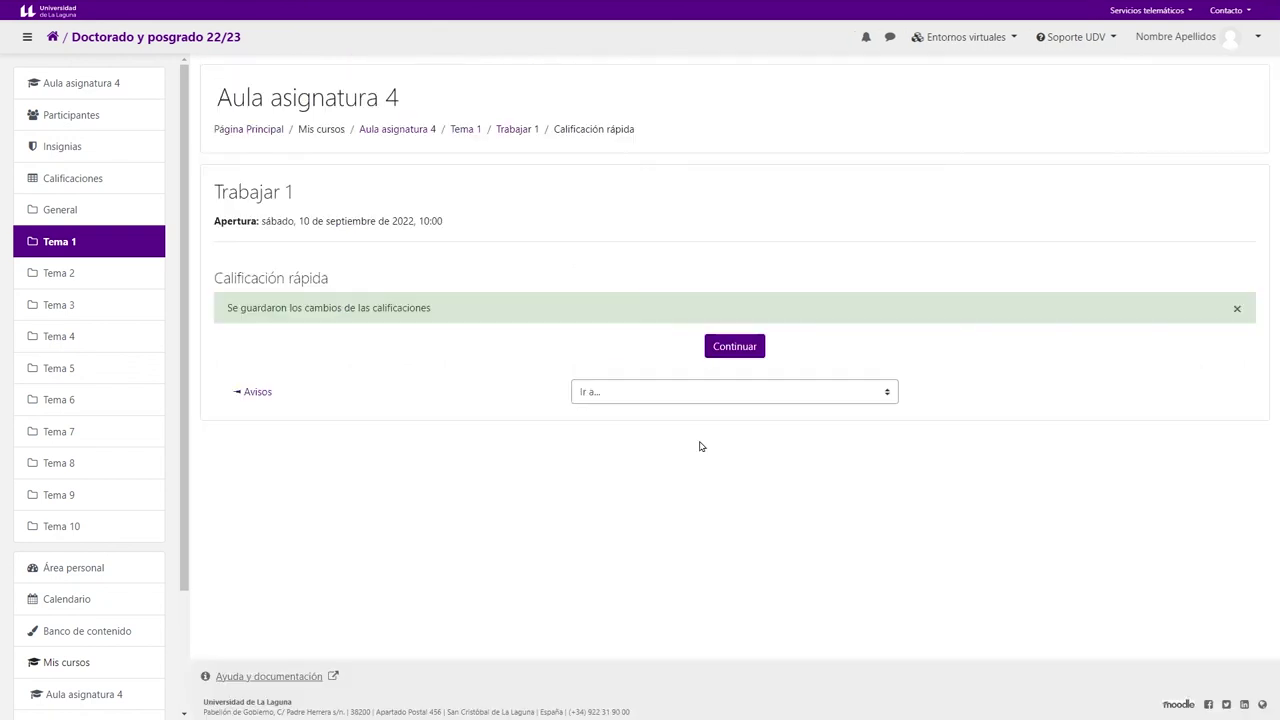
{"action": "left_click", "coordinate": [743, 350]}
{"action": "scroll", "coordinate": [885, 357], "scroll_direction": "down", "scroll_amount": 2}
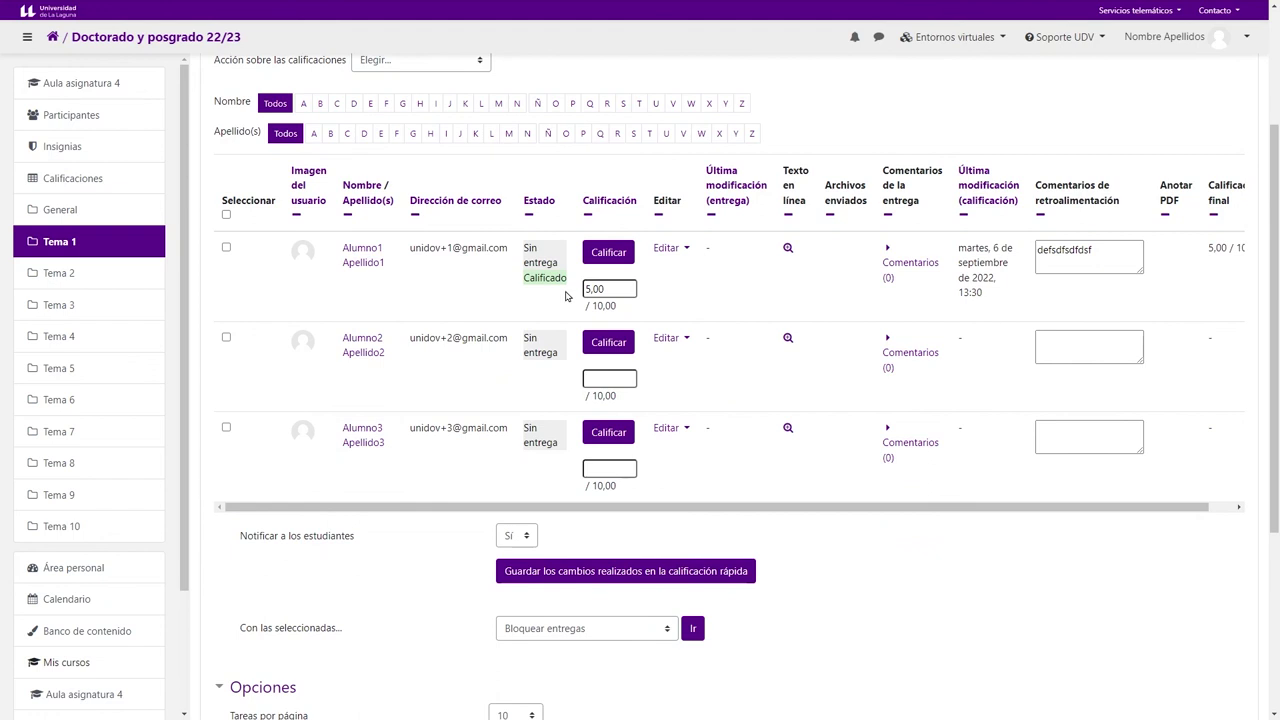
{"action": "scroll", "coordinate": [447, 282], "scroll_direction": "up", "scroll_amount": 2}
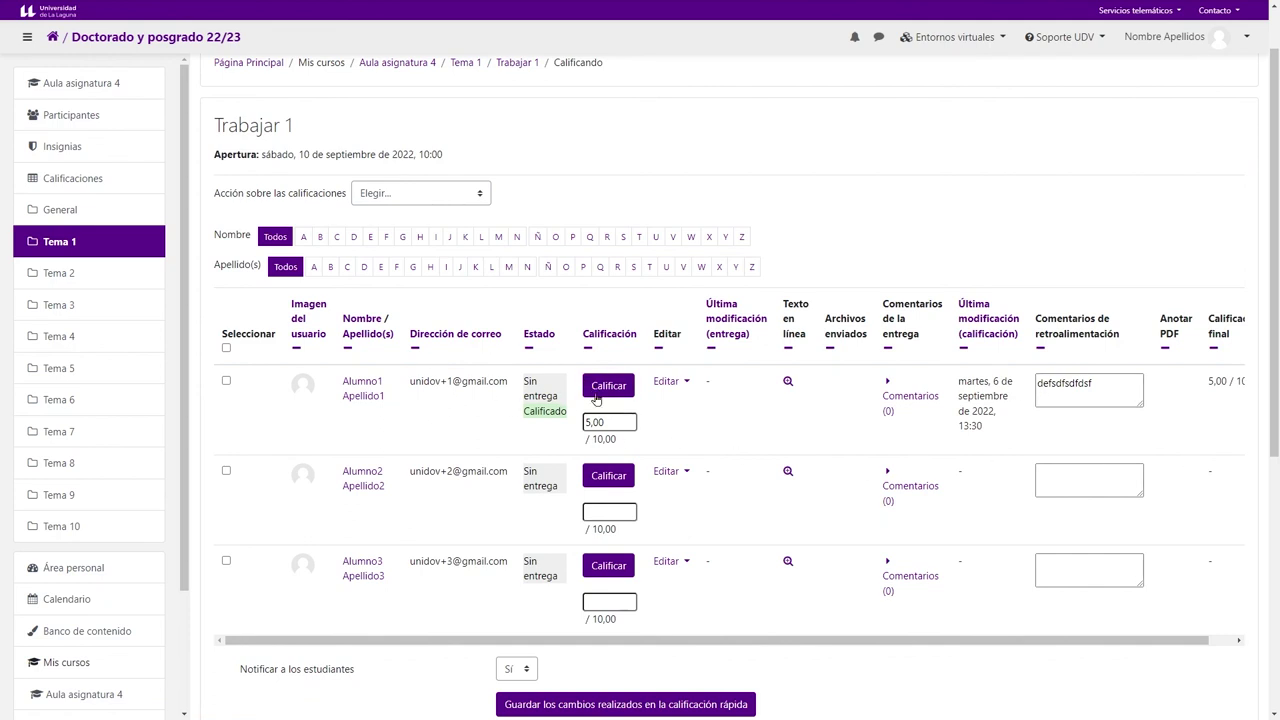
{"action": "left_click_drag", "start_coordinate": [449, 405], "coordinate": [340, 388]}
{"action": "left_click", "coordinate": [453, 416]}
{"action": "scroll", "coordinate": [453, 416], "scroll_direction": "down", "scroll_amount": 3}
{"action": "scroll", "coordinate": [614, 327], "scroll_direction": "up", "scroll_amount": 4}
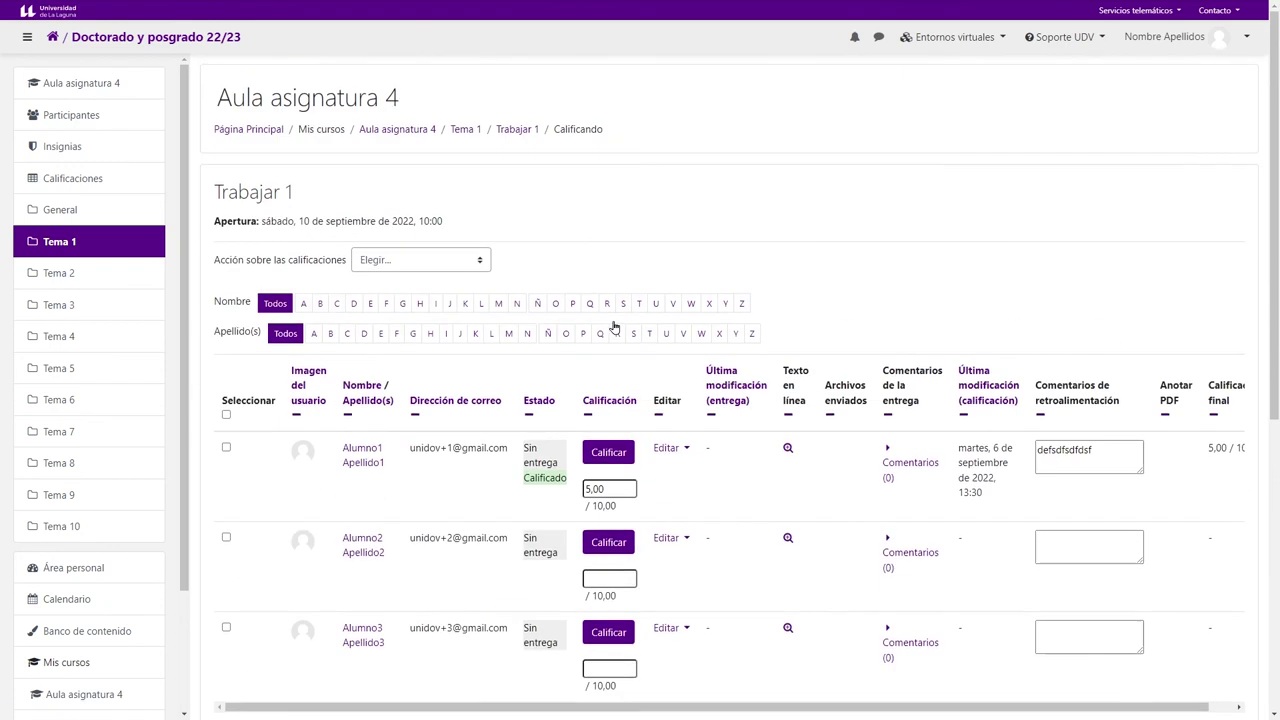
Step: Open the individual grading view of Trabajar 1, look at the first and second students, and return to Sumario de calificaciones
{"action": "left_click", "coordinate": [517, 129]}
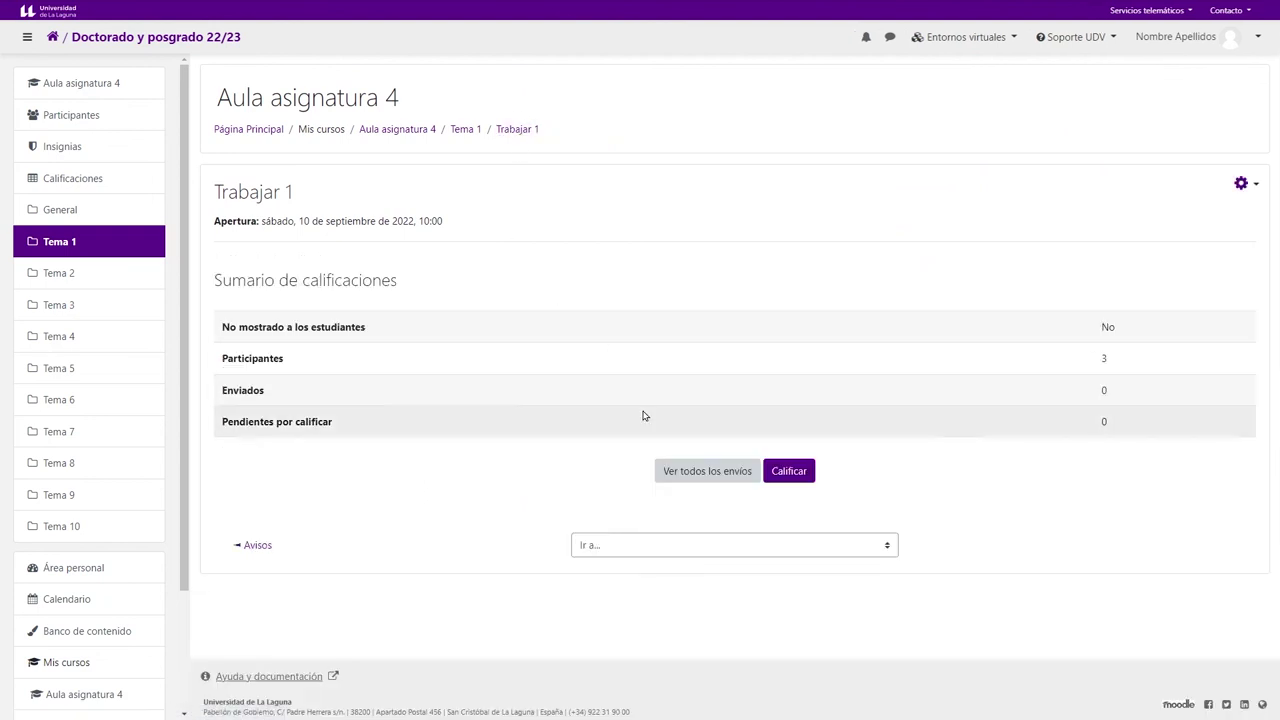
{"action": "left_click", "coordinate": [801, 474]}
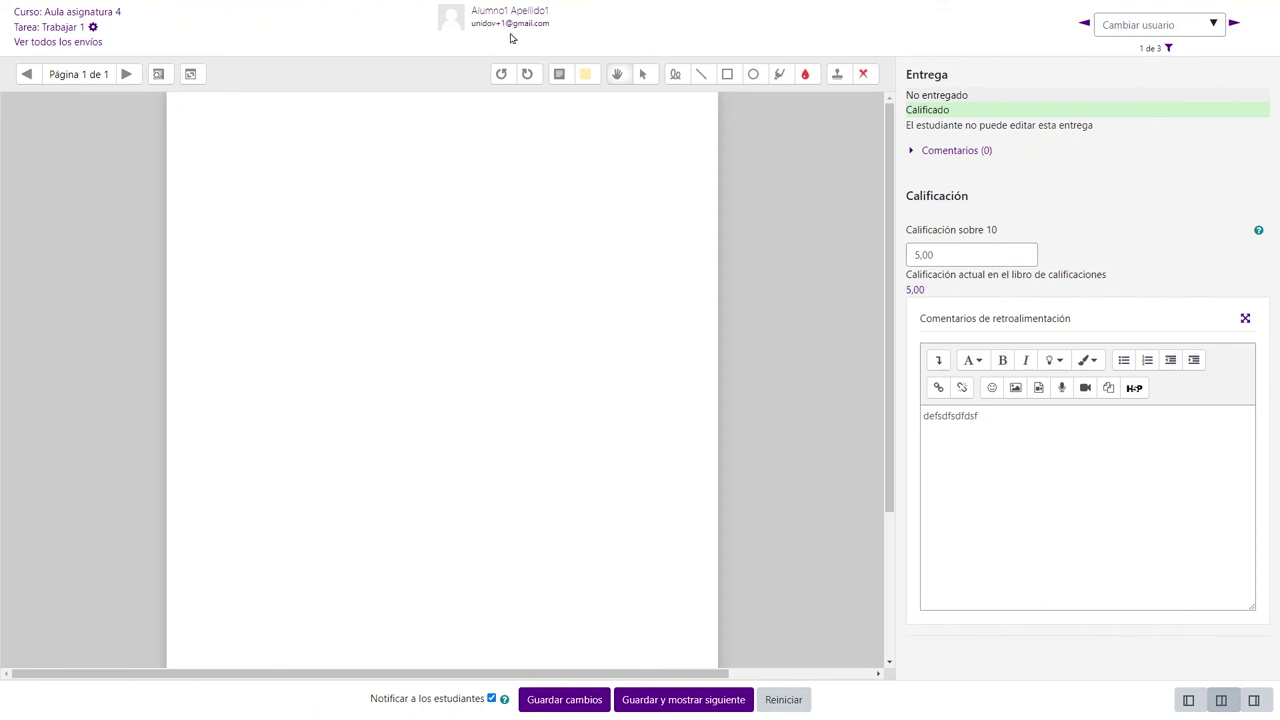
{"action": "left_click", "coordinate": [1233, 23]}
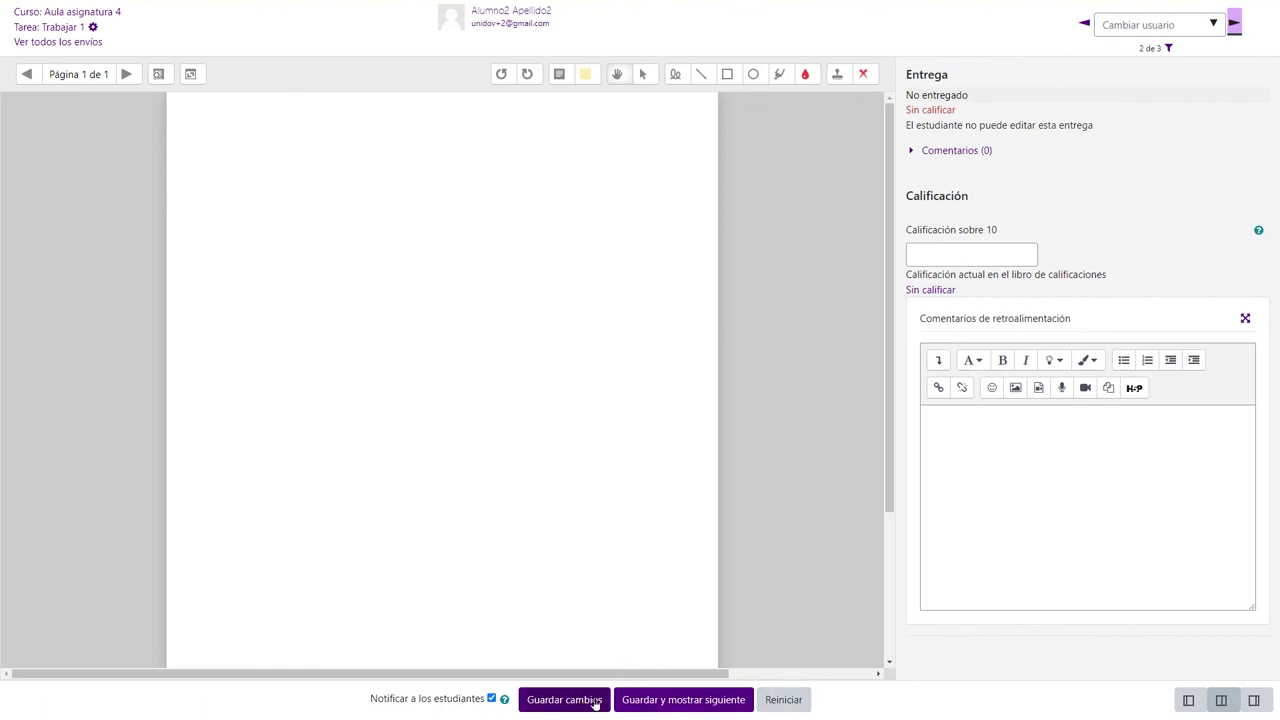
{"action": "right_click", "coordinate": [846, 477]}
{"action": "left_click", "coordinate": [917, 268]}
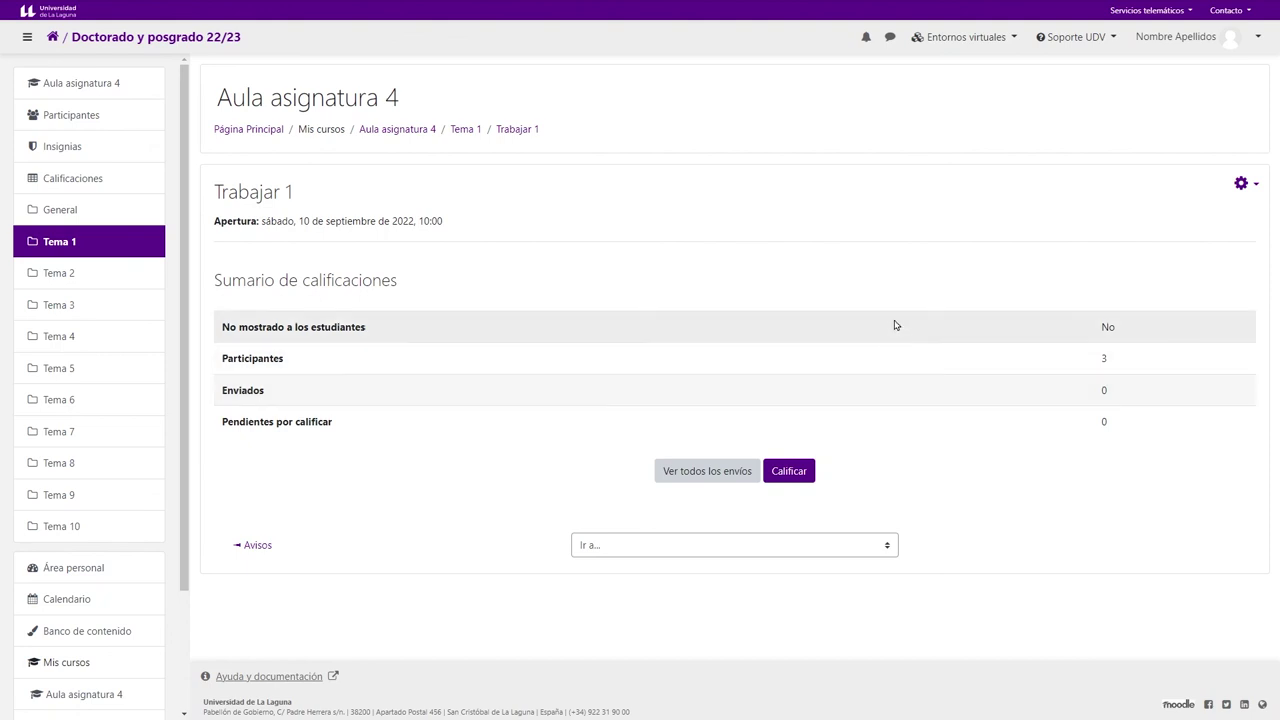
{"action": "left_click", "coordinate": [1240, 38]}
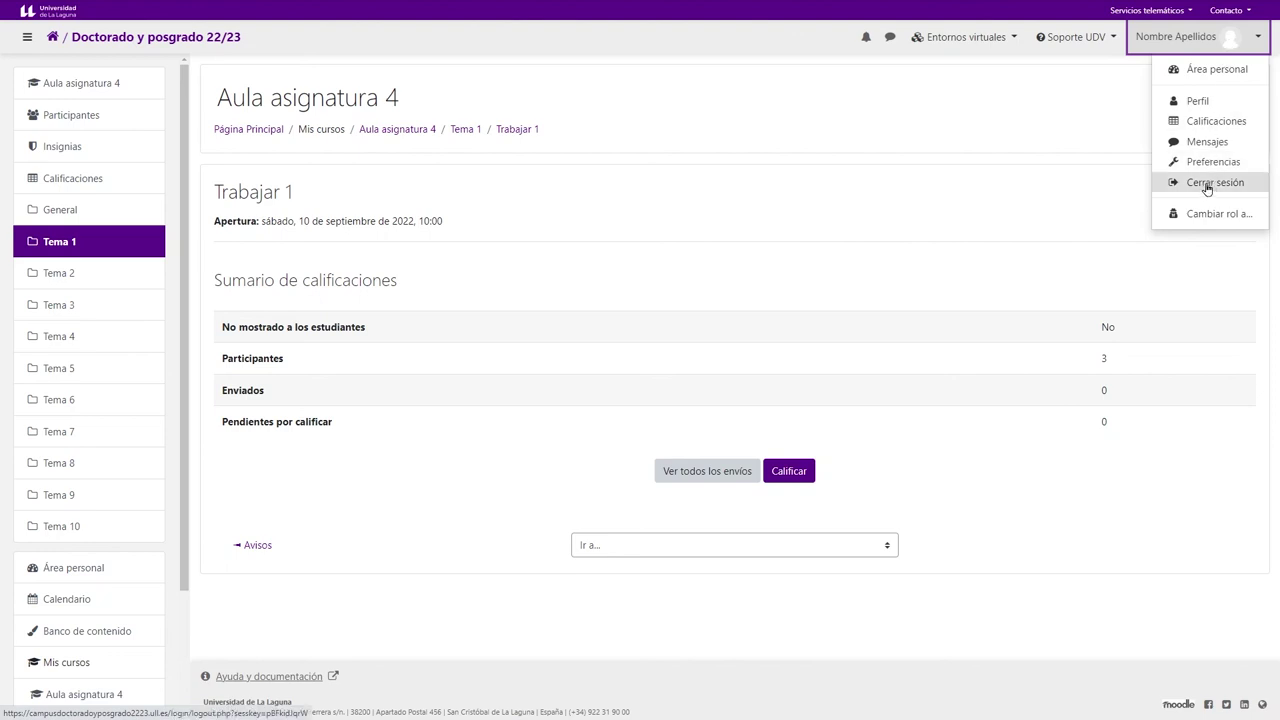
{"action": "left_click", "coordinate": [953, 226]}
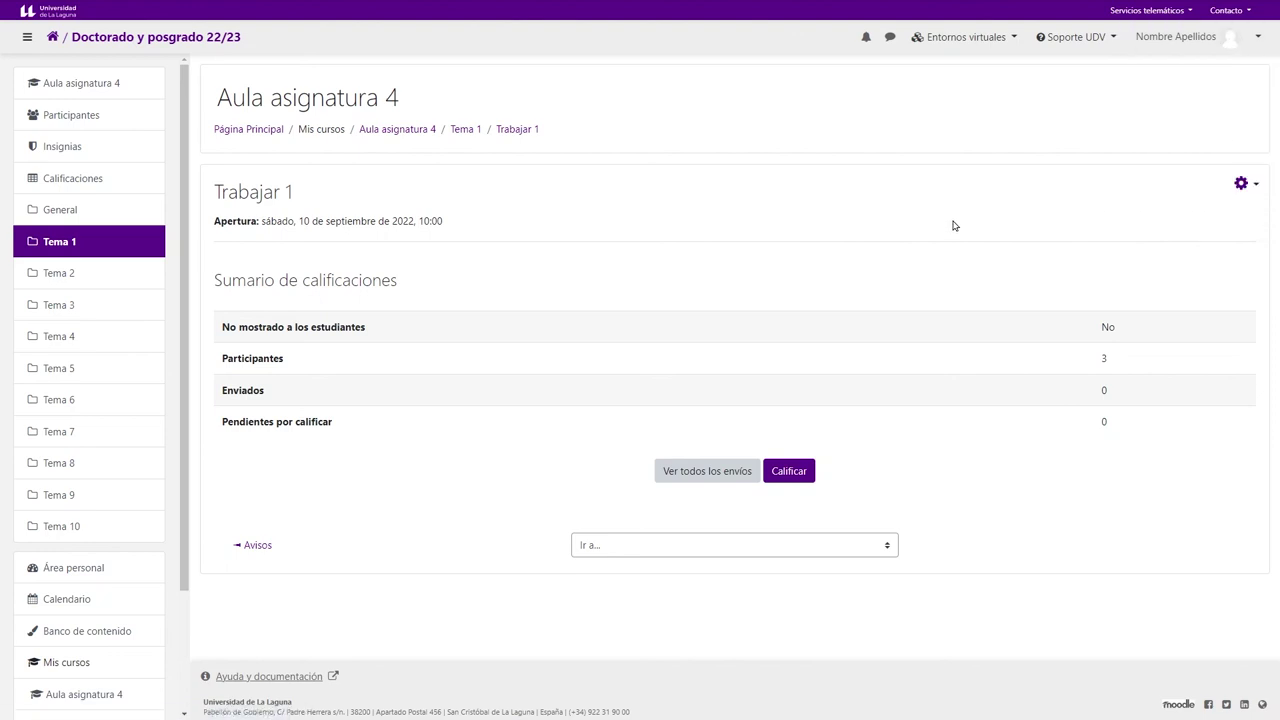